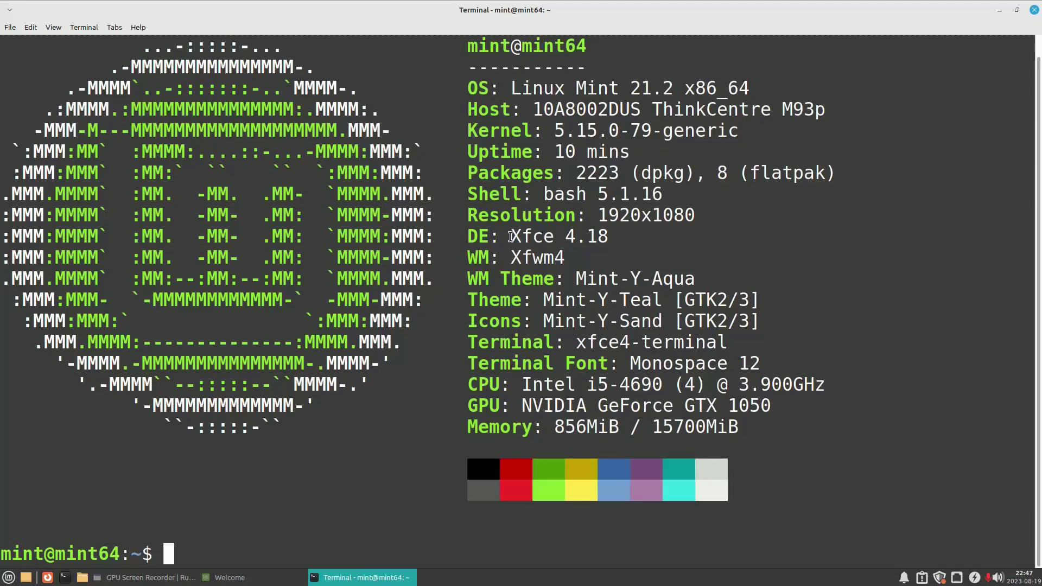
- Highlight the desktop environment and the CPU model in the terminal's system information
{"action": "left_click_drag", "start_coordinate": [511, 239], "coordinate": [610, 239]}
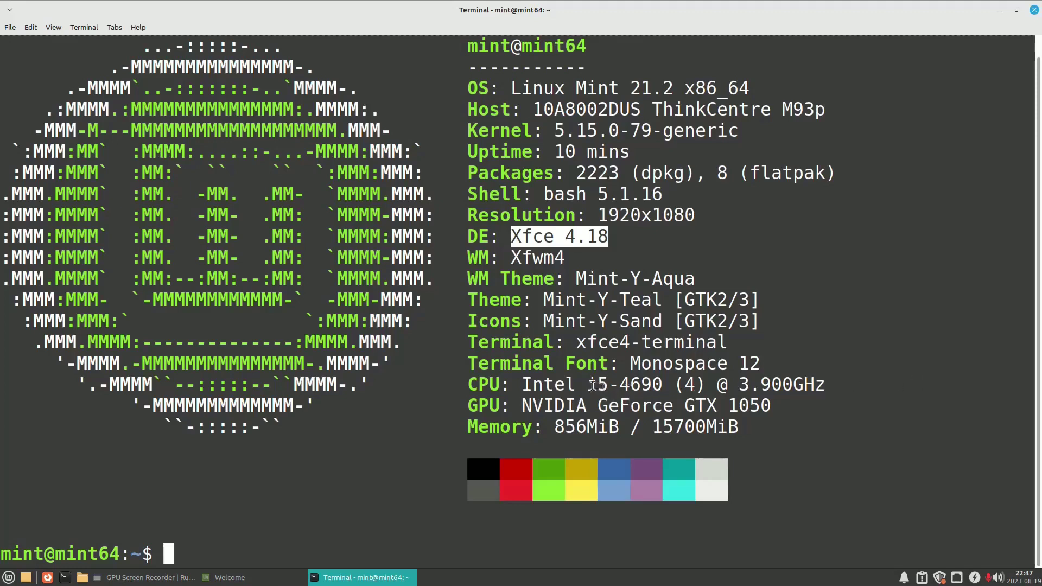
{"action": "left_click_drag", "start_coordinate": [588, 384], "coordinate": [662, 385]}
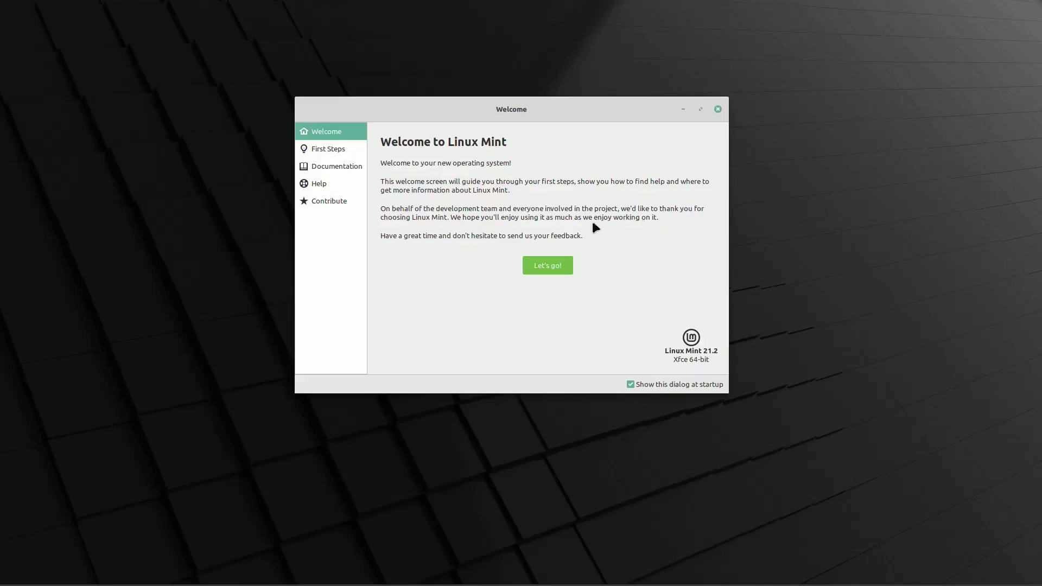
- Maximize the Welcome window and launch Desktop Colours from the First Steps page
{"action": "left_click", "coordinate": [701, 110]}
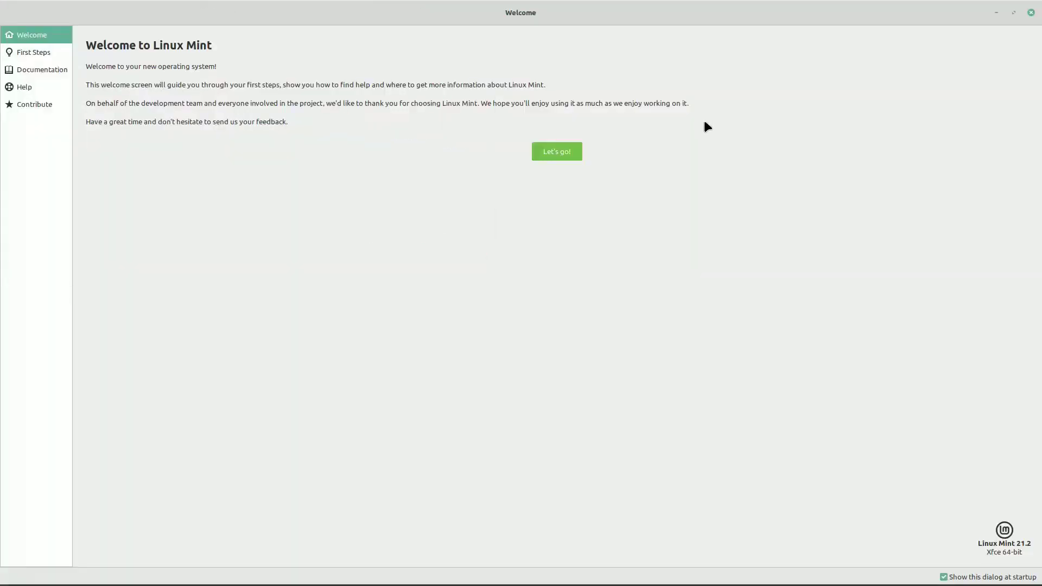
{"action": "left_click", "coordinate": [566, 155]}
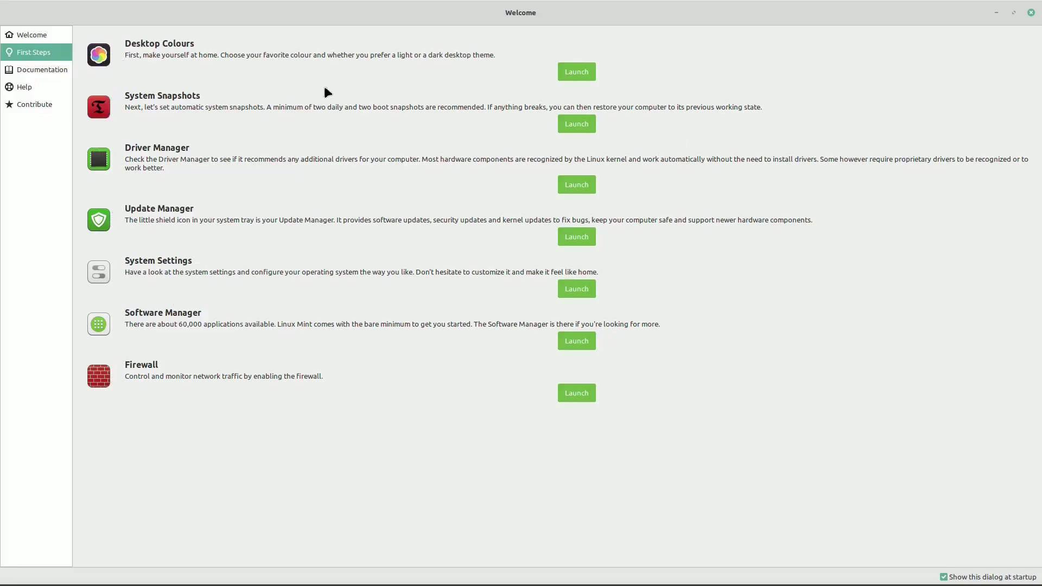
{"action": "left_click", "coordinate": [568, 77]}
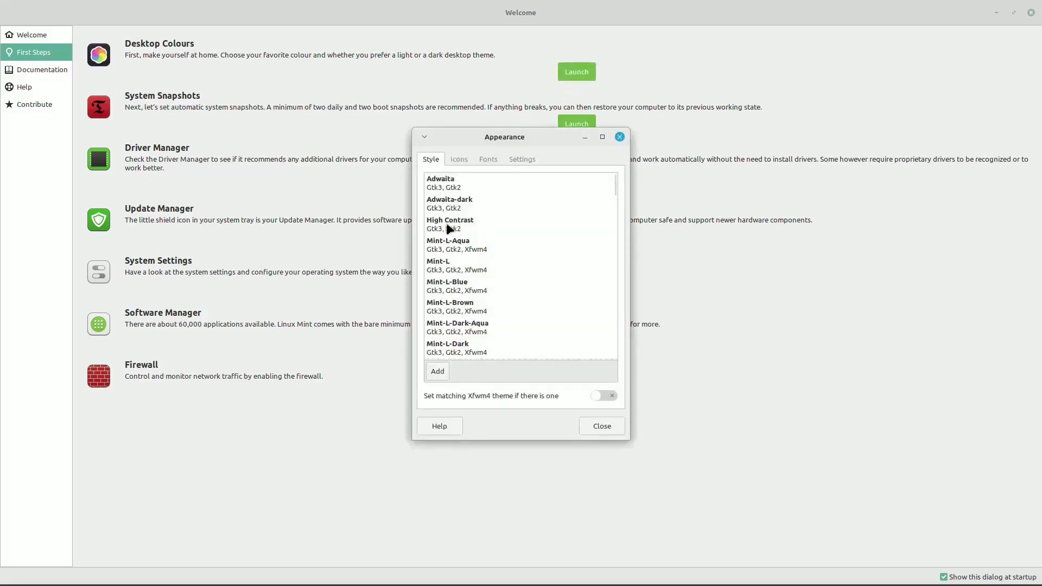
- Preview several appearance styles, including High Contrast, and apply the Mint-L-Darker-Red style
{"action": "left_click", "coordinate": [463, 205]}
{"action": "left_click", "coordinate": [461, 228]}
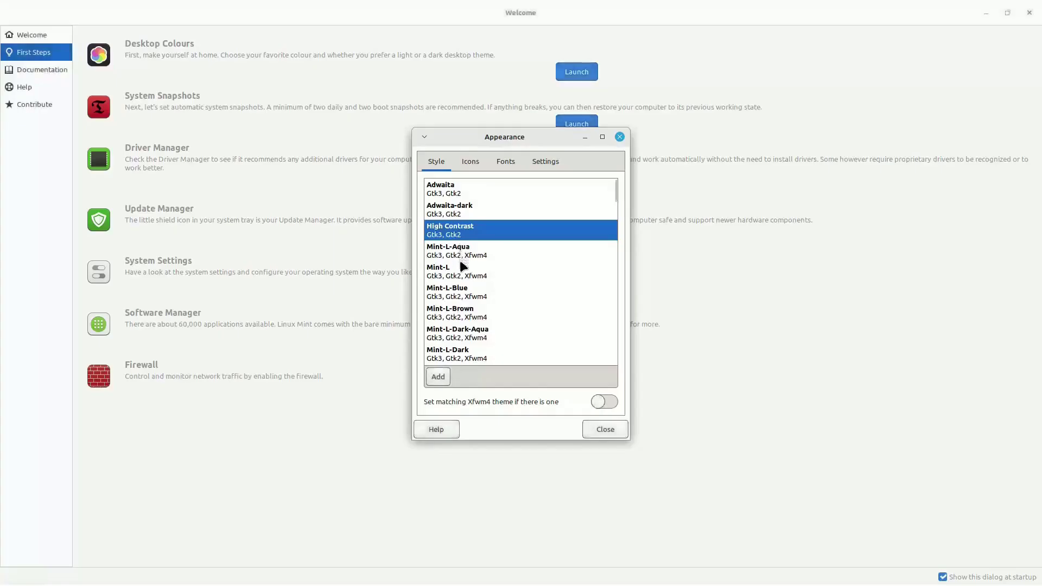
{"action": "left_click", "coordinate": [461, 249]}
{"action": "left_click", "coordinate": [463, 288]}
{"action": "scroll", "coordinate": [467, 304], "scroll_direction": "down", "scroll_amount": 10}
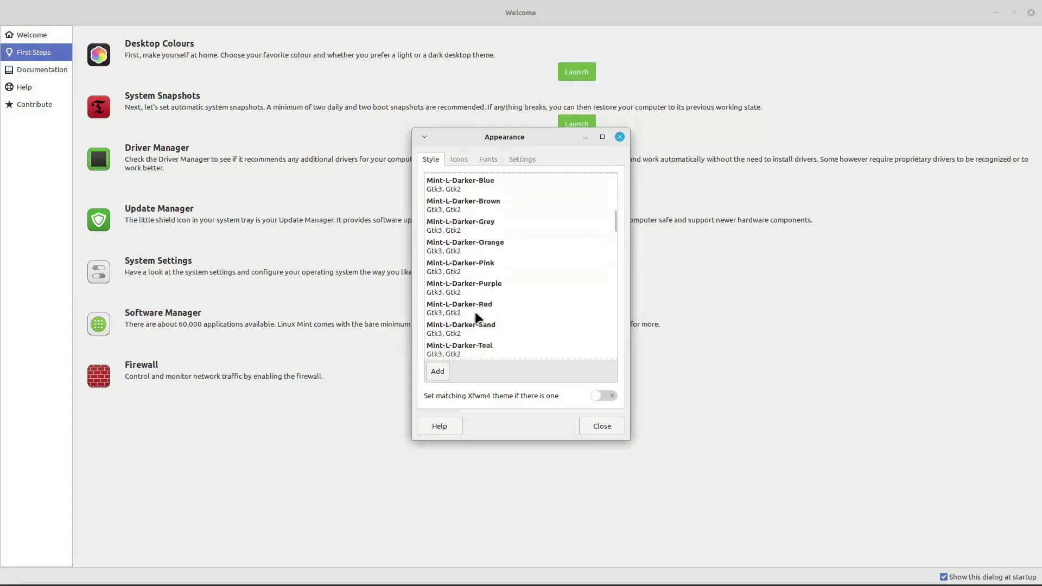
{"action": "scroll", "coordinate": [472, 315], "scroll_direction": "down", "scroll_amount": 1}
{"action": "left_click", "coordinate": [477, 278]}
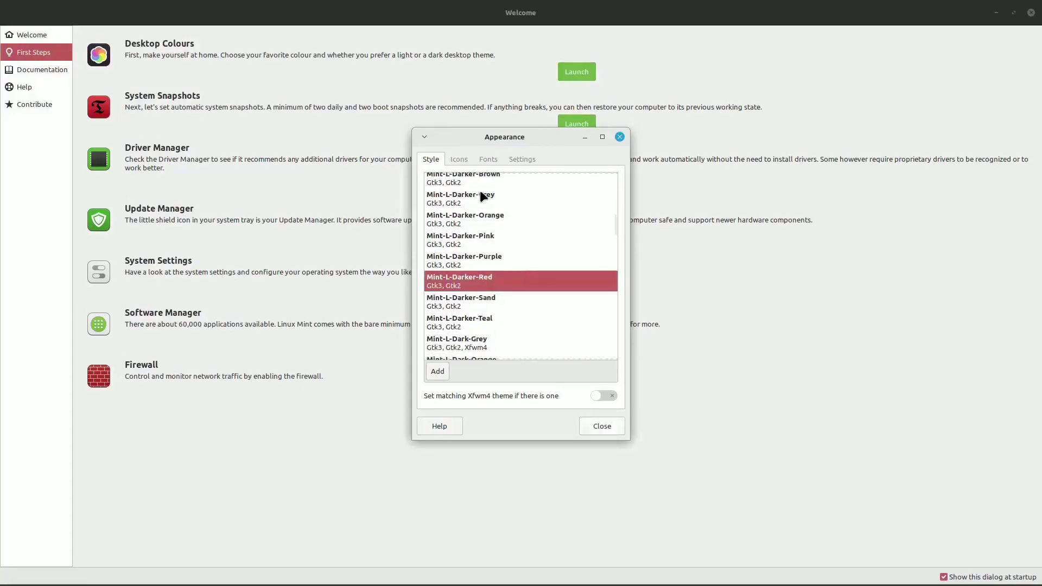
- Look through the icon themes, font options and other appearance settings, and close the Appearance dialog
{"action": "left_click", "coordinate": [459, 159]}
{"action": "scroll", "coordinate": [488, 270], "scroll_direction": "down", "scroll_amount": 3}
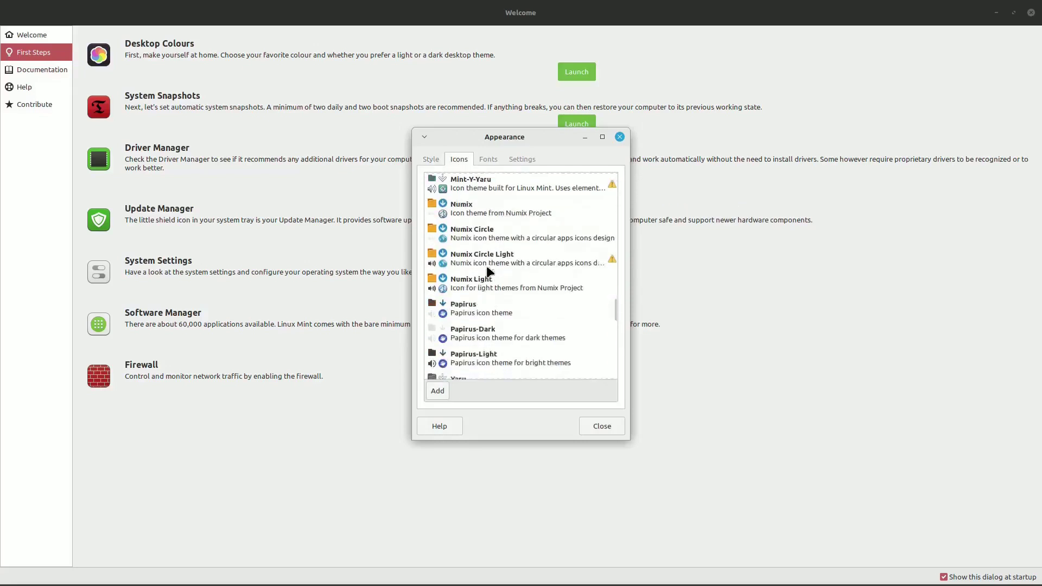
{"action": "left_click", "coordinate": [485, 159]}
{"action": "left_click", "coordinate": [522, 160]}
{"action": "left_click", "coordinate": [600, 425]}
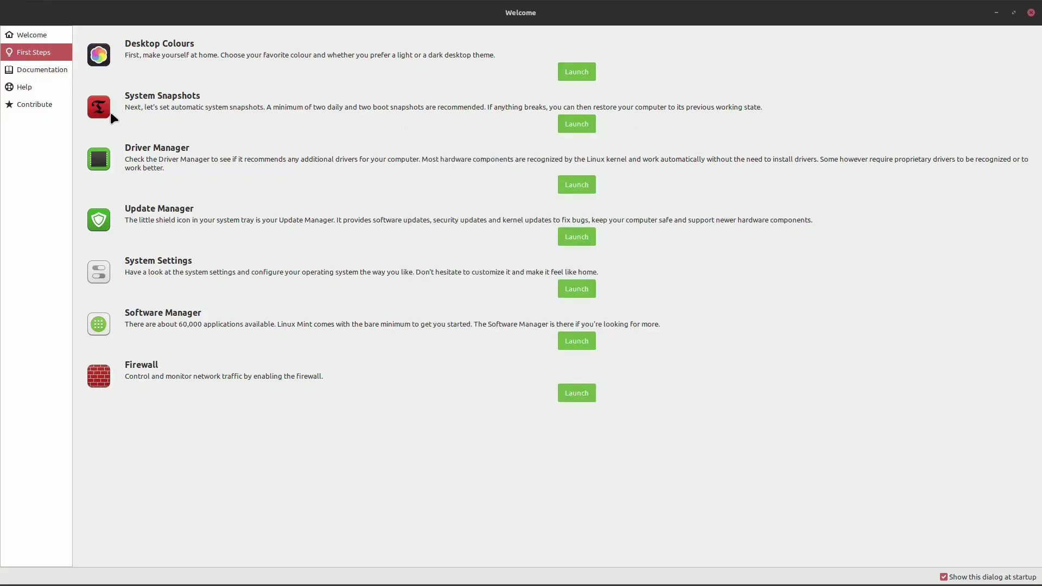
- Launch the Driver Manager from First Steps and check the Update Manager for available updates
{"action": "left_click", "coordinate": [564, 190]}
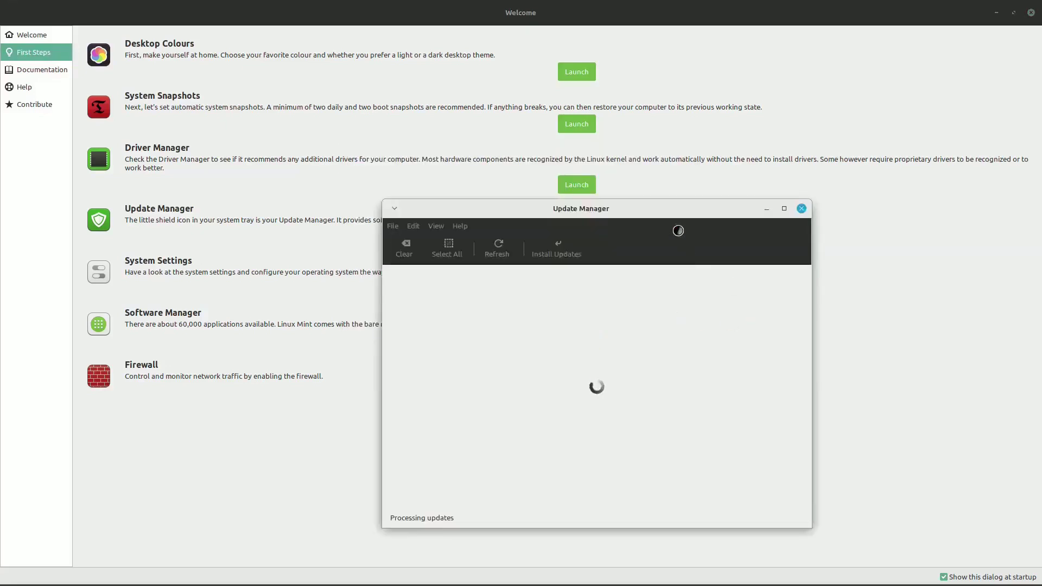
{"action": "left_click_drag", "start_coordinate": [671, 218], "coordinate": [598, 120]}
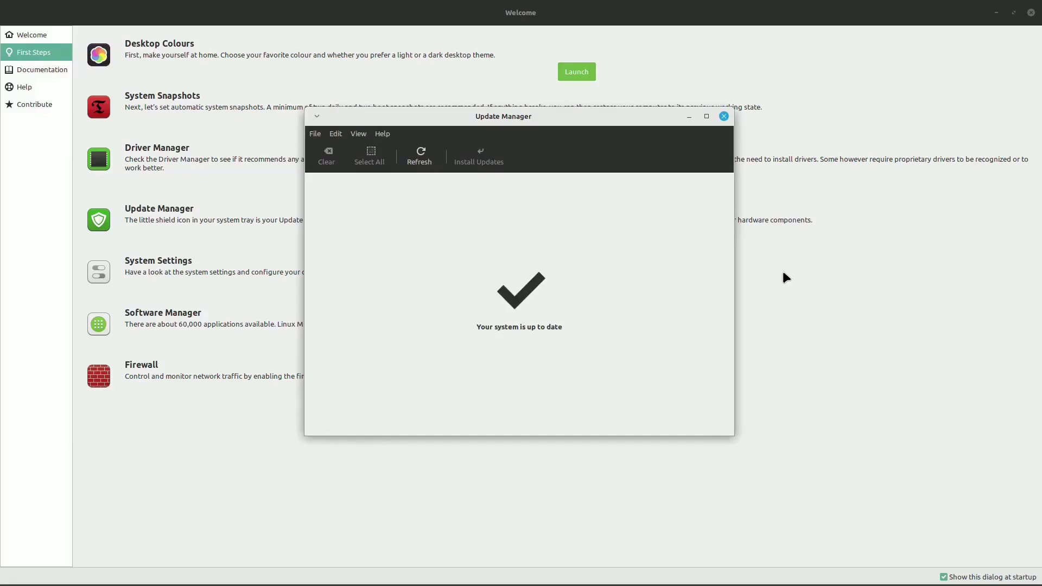
{"action": "left_click", "coordinate": [783, 271]}
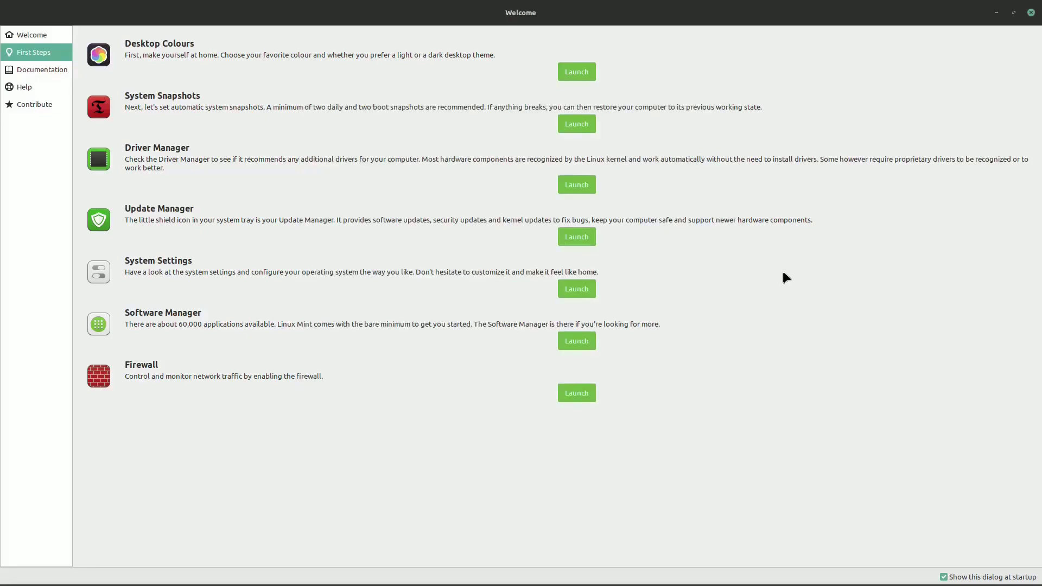
- Launch System Settings from First Steps and maximize its window
{"action": "left_click", "coordinate": [578, 286]}
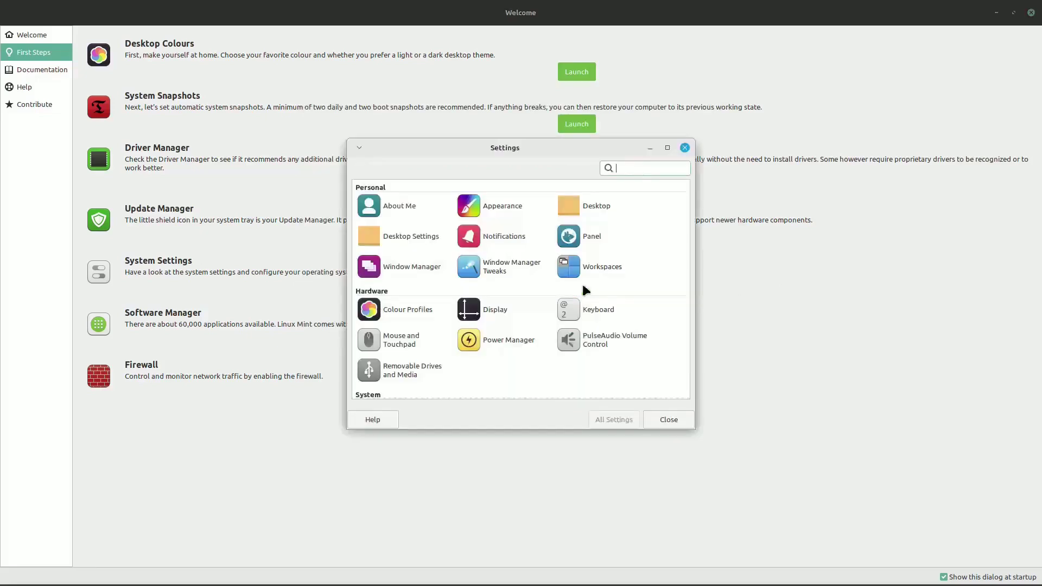
{"action": "left_click", "coordinate": [668, 149]}
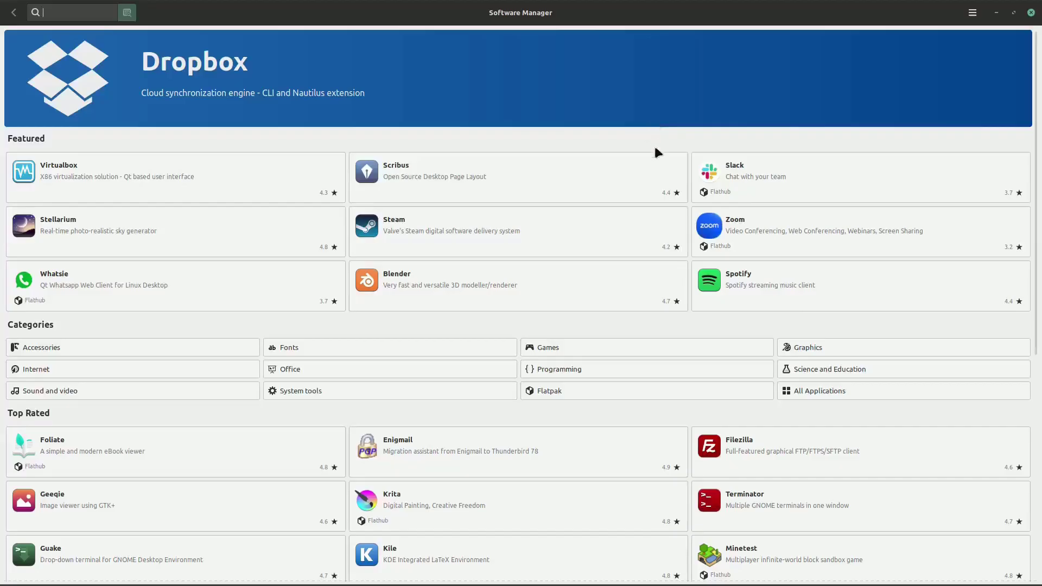
- Browse the featured applications, categories and top-rated applications in the Software Manager
{"action": "scroll", "coordinate": [591, 258], "scroll_direction": "down", "scroll_amount": 7}
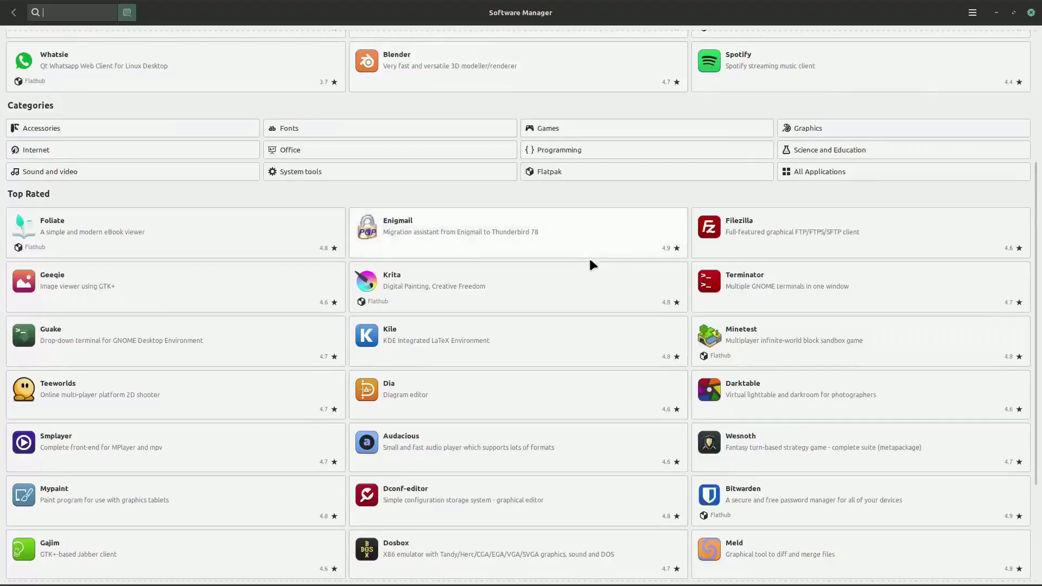
{"action": "scroll", "coordinate": [604, 282], "scroll_direction": "up", "scroll_amount": 1}
{"action": "scroll", "coordinate": [606, 285], "scroll_direction": "up", "scroll_amount": 6}
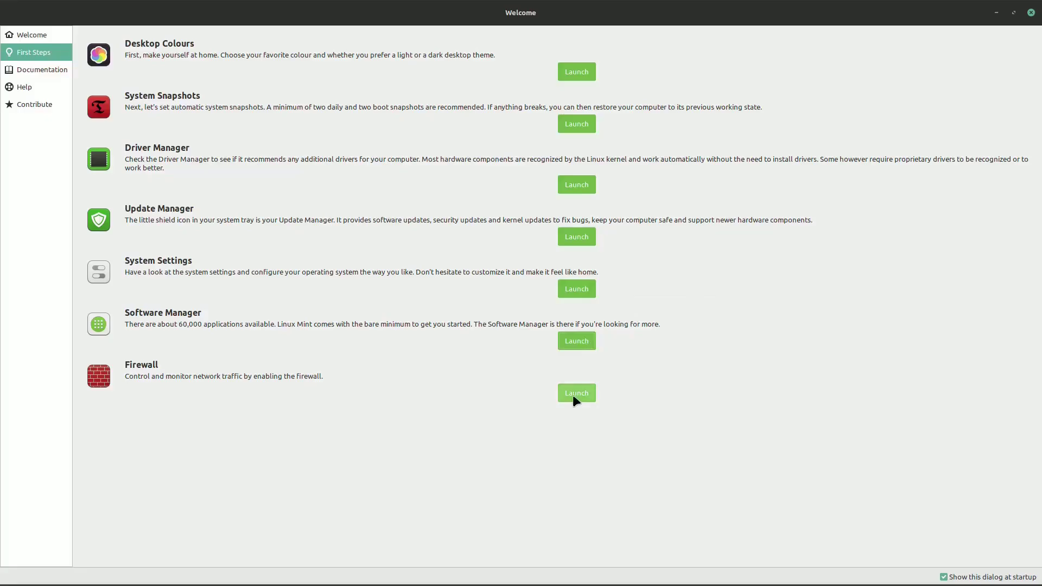
- Launch the Firewall tool from First Steps and dismiss it
{"action": "left_click", "coordinate": [577, 395]}
{"action": "key", "text": "Escape"}
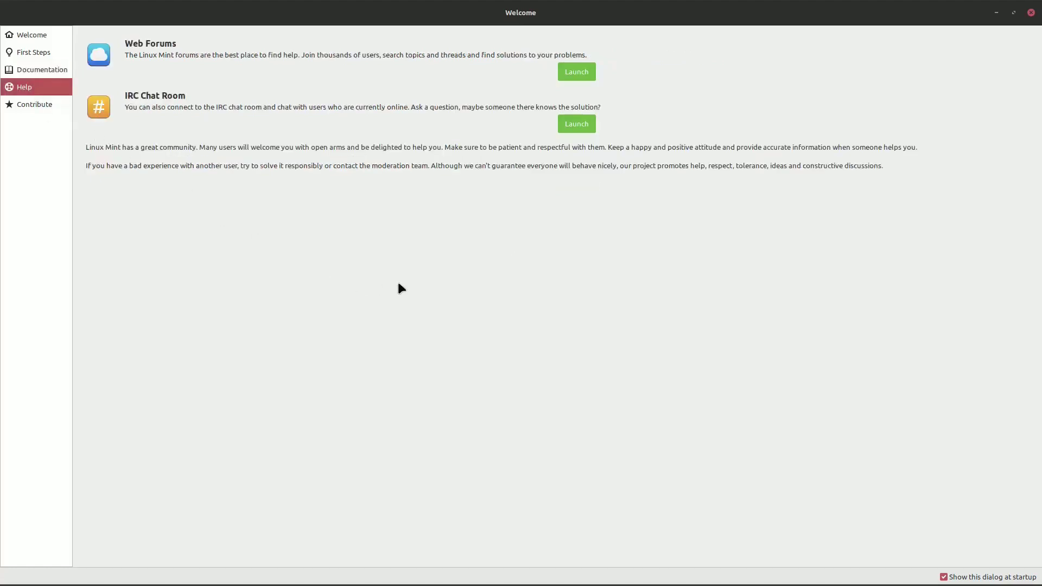
- Launch the Web Forums from the Help page and the Contribute link in the Welcome window
{"action": "left_click", "coordinate": [576, 73]}
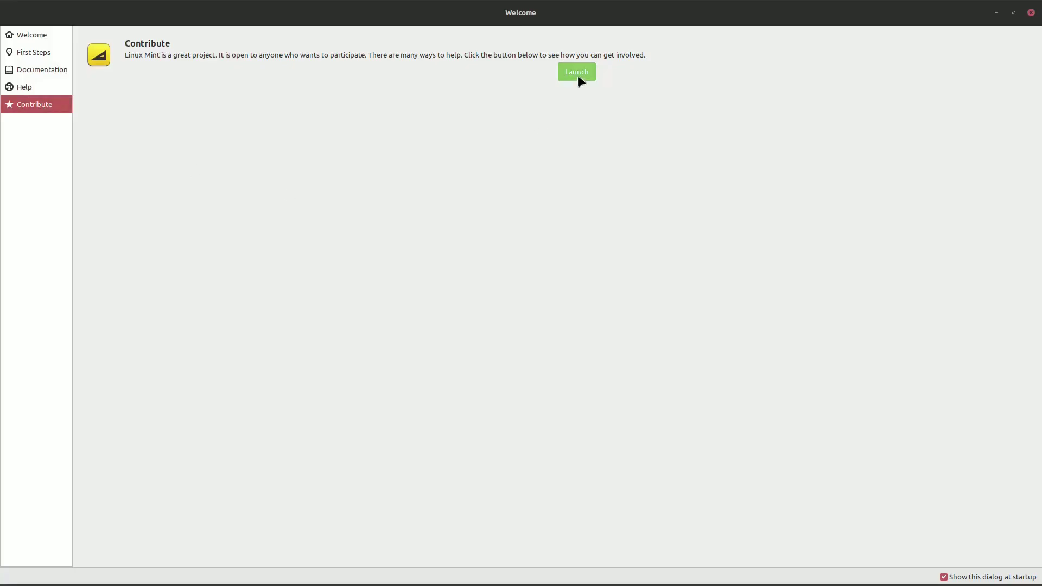
{"action": "left_click", "coordinate": [578, 75]}
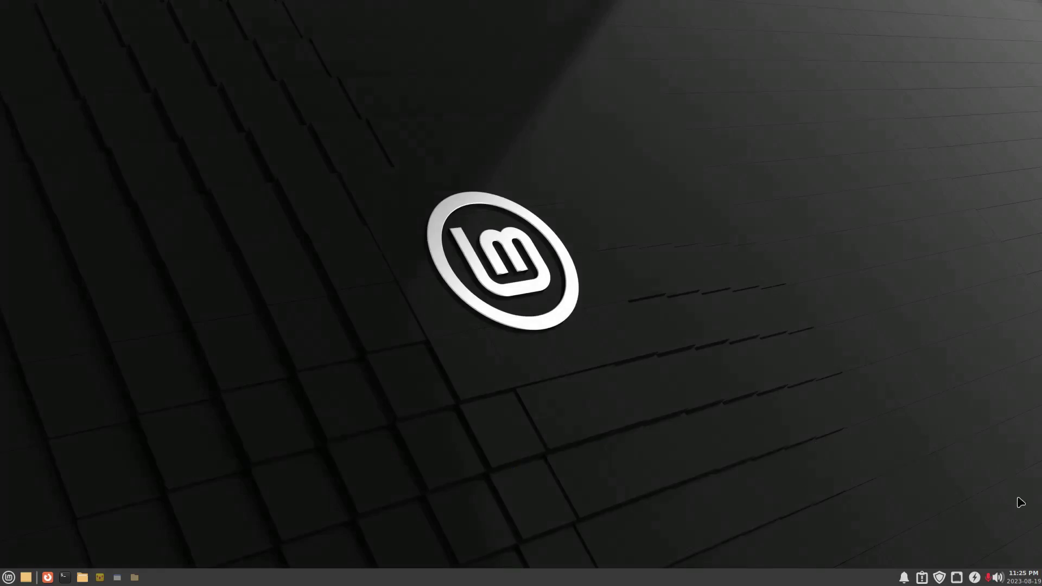
- Open the panel clock's properties and set its layout to Time Only with Custom Format for the time
{"action": "right_click", "coordinate": [1022, 577]}
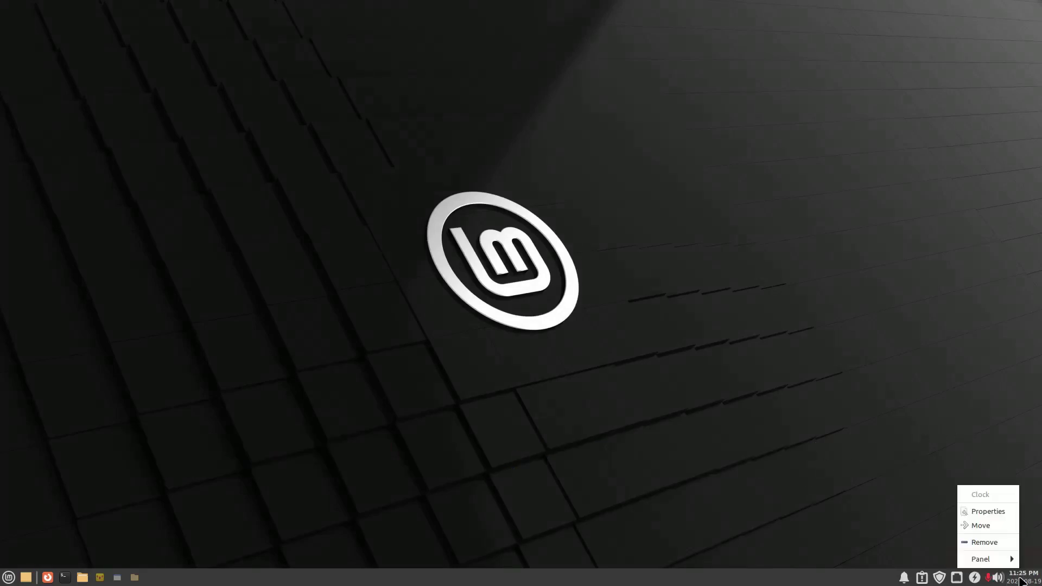
{"action": "mouse_move", "coordinate": [1010, 560]}
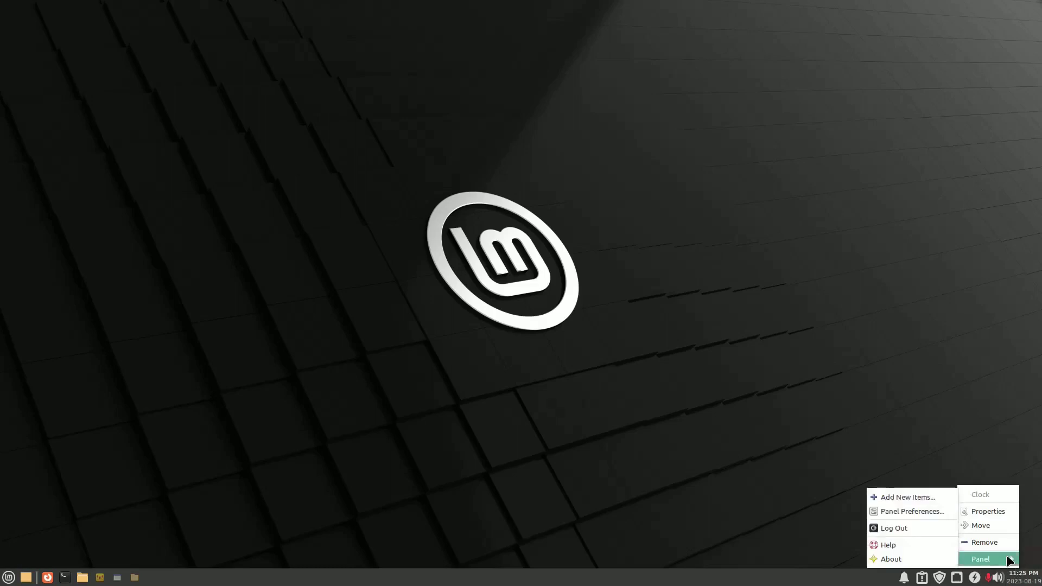
{"action": "left_click", "coordinate": [992, 513]}
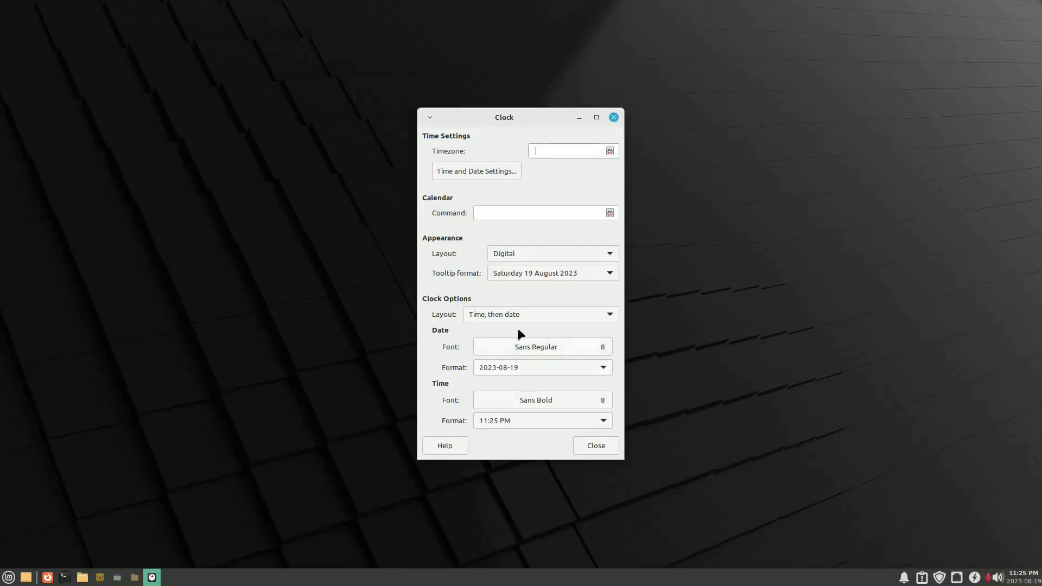
{"action": "left_click", "coordinate": [523, 311]}
{"action": "left_click", "coordinate": [522, 348]}
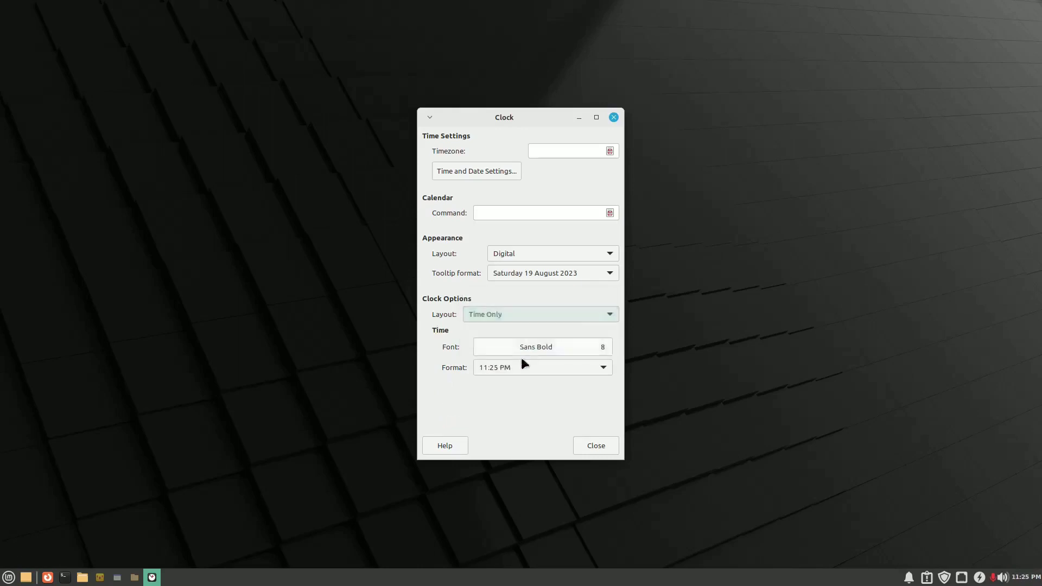
{"action": "left_click", "coordinate": [516, 367]}
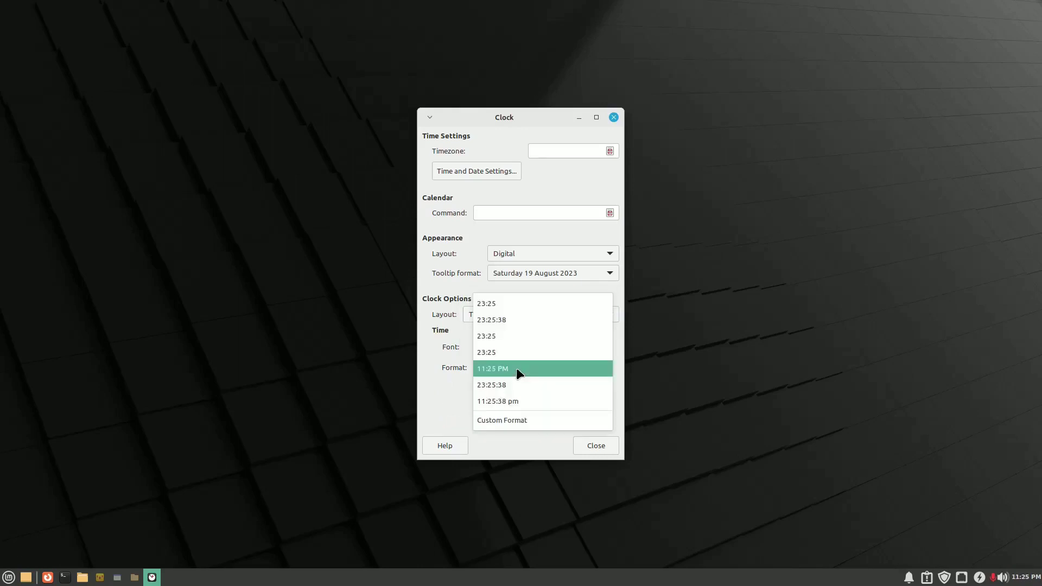
{"action": "left_click", "coordinate": [517, 420]}
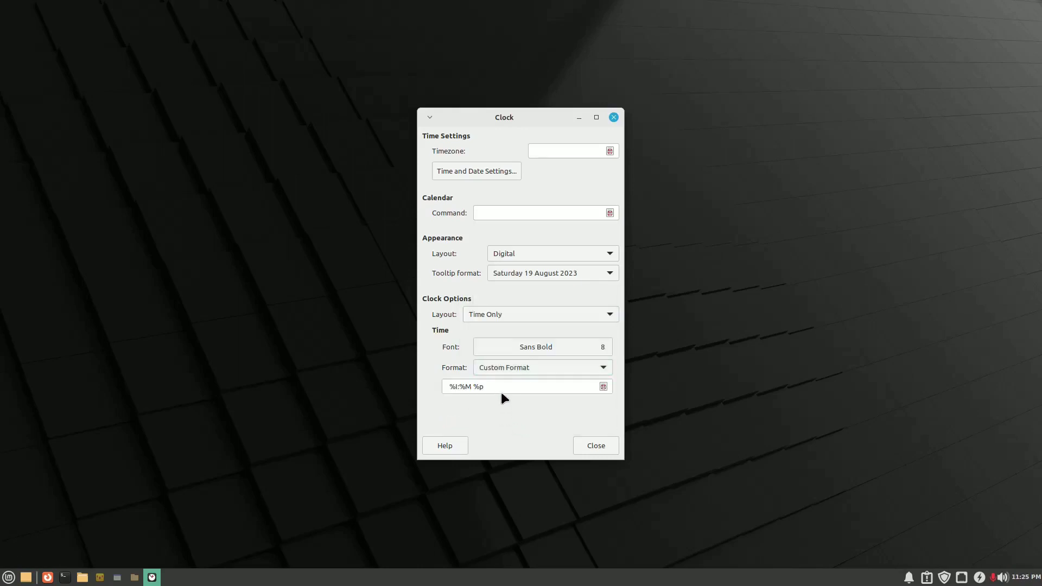
- Try HELLO as the clock's custom format text and delete it again
{"action": "left_click_drag", "start_coordinate": [503, 386], "coordinate": [441, 386]}
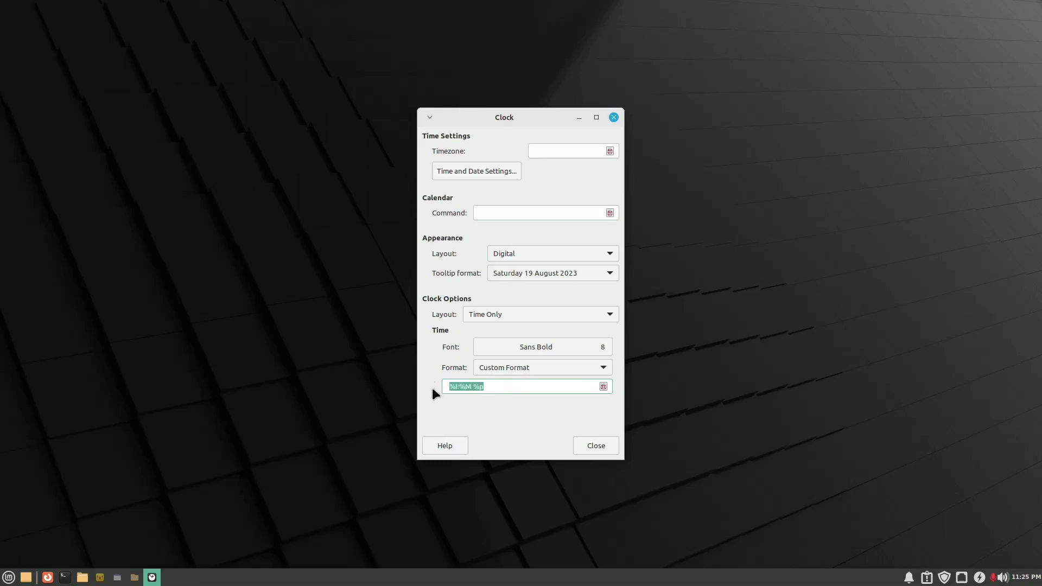
{"action": "type", "text": "HELLO"}
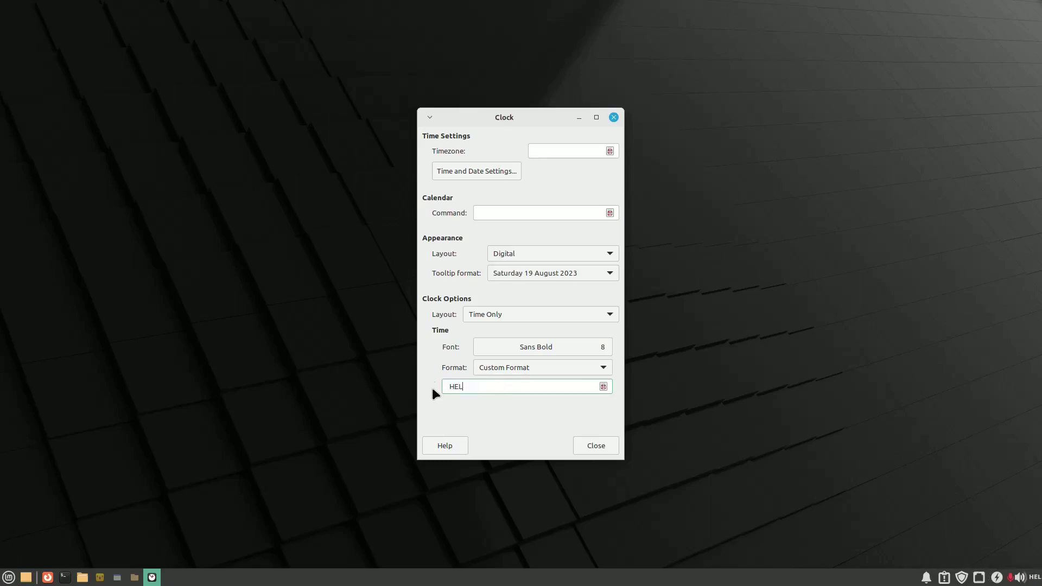
{"action": "key", "text": "BackSpace"}
{"action": "key", "text": "BackSpace"}
{"action": "key", "text": "BackSpace"}
{"action": "key", "text": "BackSpace"}
{"action": "key", "text": "BackSpace"}
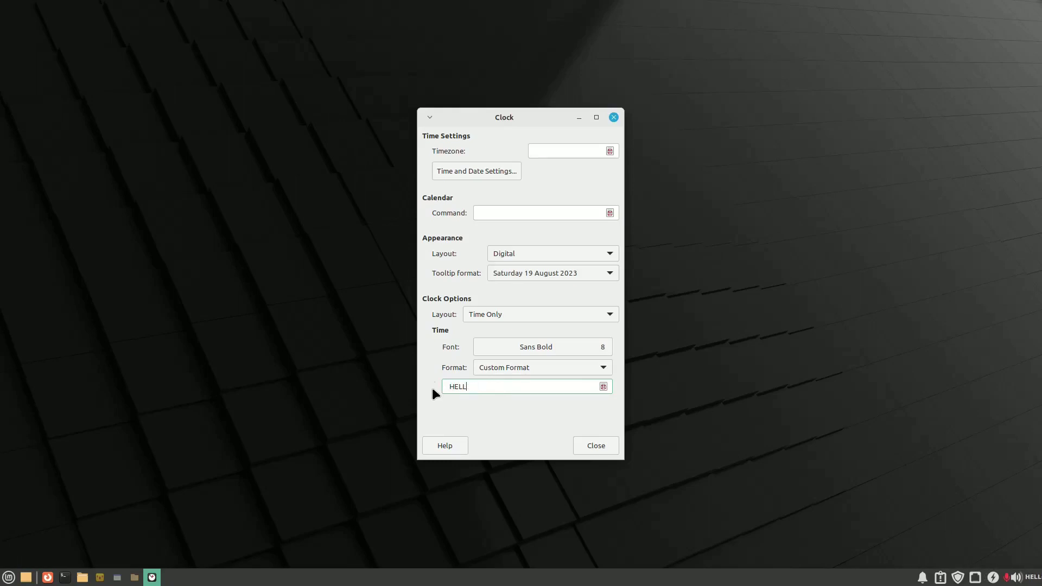
- Open the xfce_custom_clock_settings file from the Config_Files folder in the Geany text editor
{"action": "left_click", "coordinate": [134, 577]}
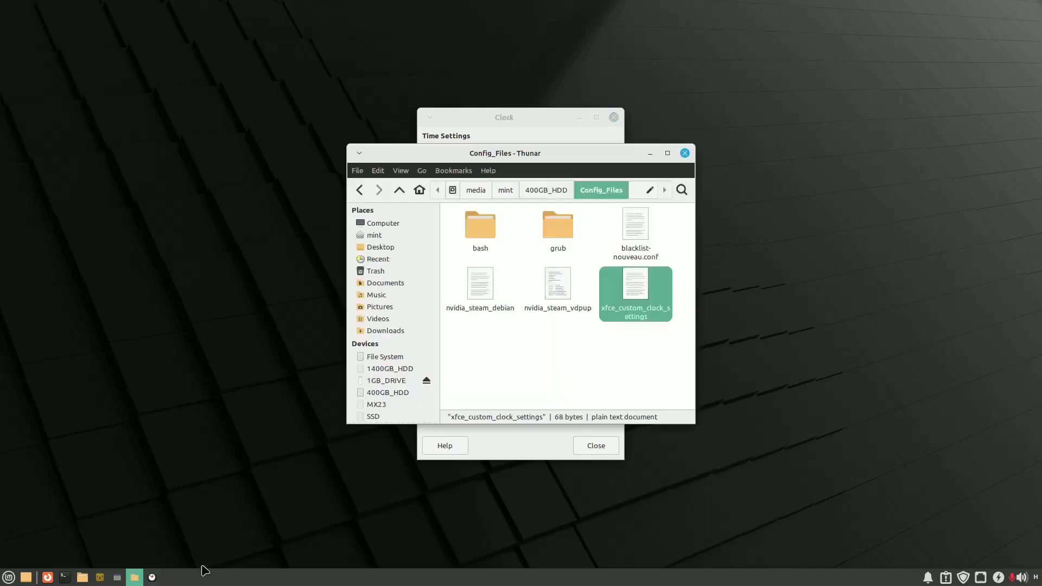
{"action": "right_click", "coordinate": [633, 288]}
{"action": "left_click", "coordinate": [647, 298]}
- Copy the full span markup line with colour #00AAFF, font 15, bold weight and %I:%M, and close the editor
{"action": "left_click_drag", "start_coordinate": [422, 86], "coordinate": [67, 73]}
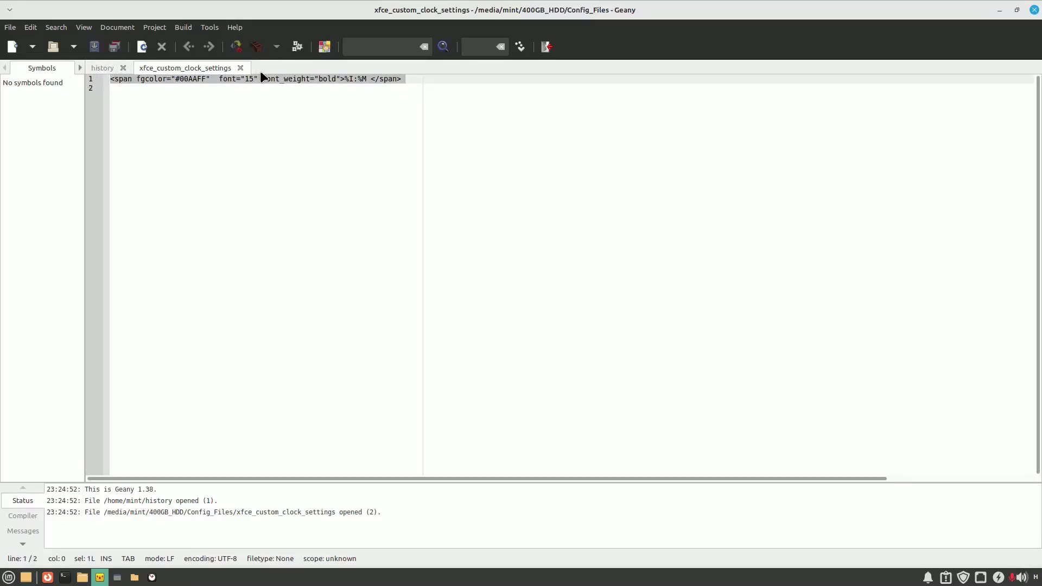
{"action": "key", "text": "ctrl+plus"}
{"action": "key", "text": "ctrl+plus"}
{"action": "key", "text": "ctrl+plus"}
{"action": "key", "text": "ctrl+plus"}
{"action": "key", "text": "ctrl+plus"}
{"action": "key", "text": "ctrl+plus"}
{"action": "key", "text": "ctrl+plus"}
{"action": "key", "text": "ctrl+plus"}
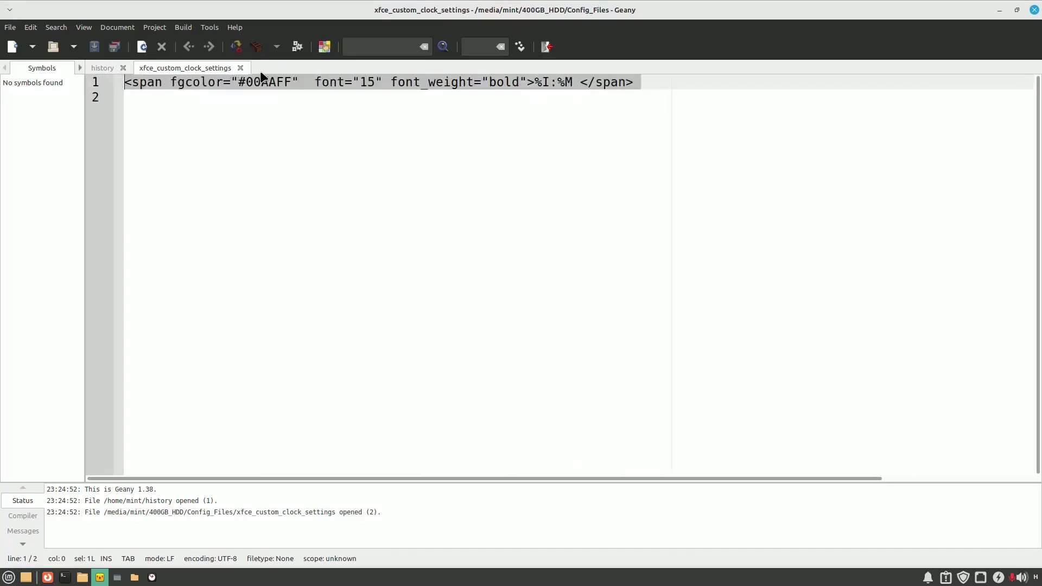
{"action": "key", "text": "ctrl+plus"}
{"action": "key", "text": "ctrl+plus"}
{"action": "key", "text": "ctrl+plus"}
{"action": "key", "text": "ctrl+plus"}
{"action": "key", "text": "ctrl+plus"}
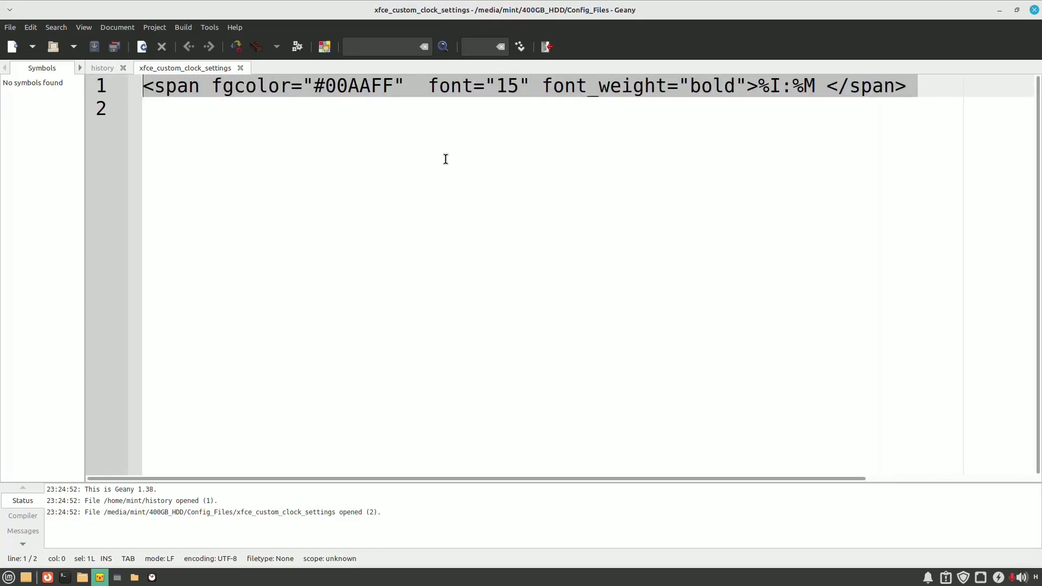
{"action": "right_click", "coordinate": [486, 89]}
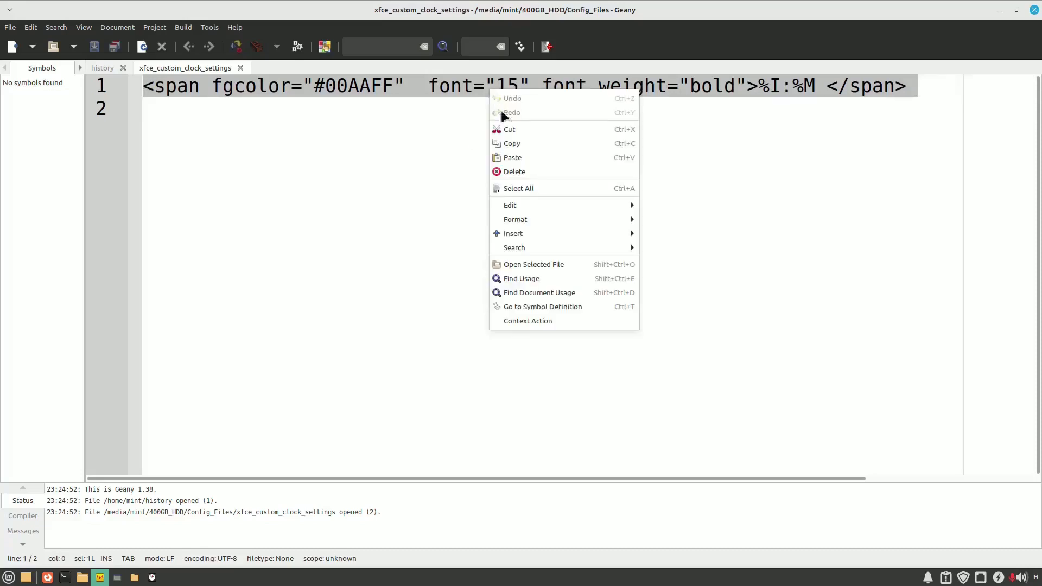
{"action": "left_click", "coordinate": [510, 140]}
{"action": "left_click", "coordinate": [1034, 10]}
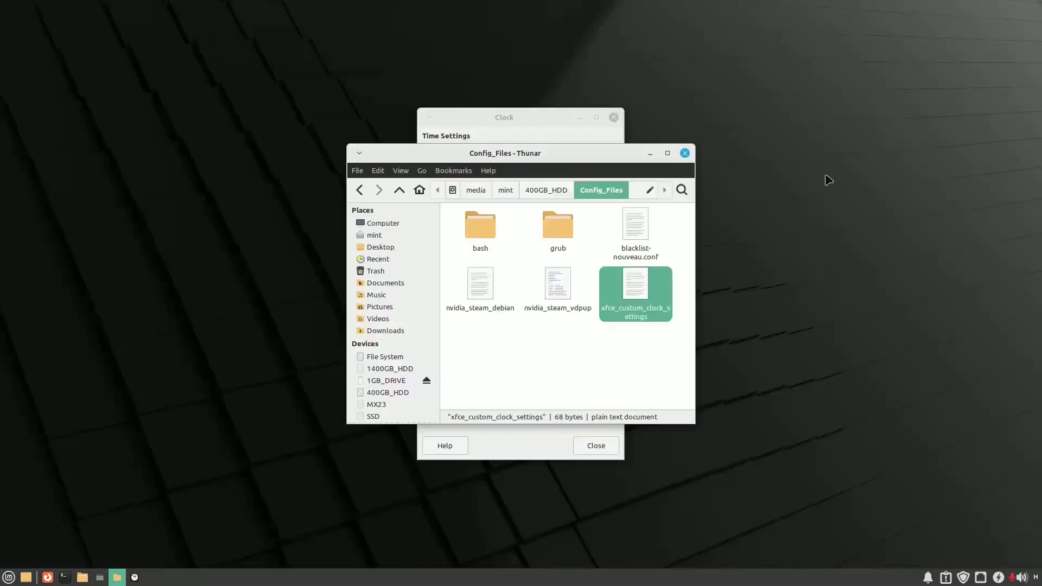
- Close the file manager, paste the copied span markup as the clock's custom time format, and delete its trailing line break
{"action": "left_click", "coordinate": [686, 156]}
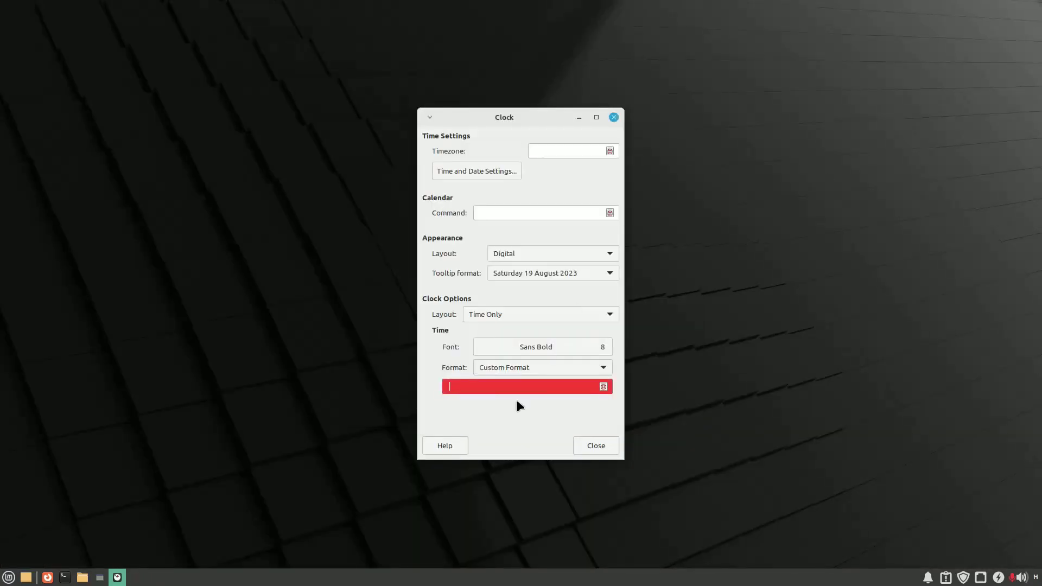
{"action": "right_click", "coordinate": [500, 387]}
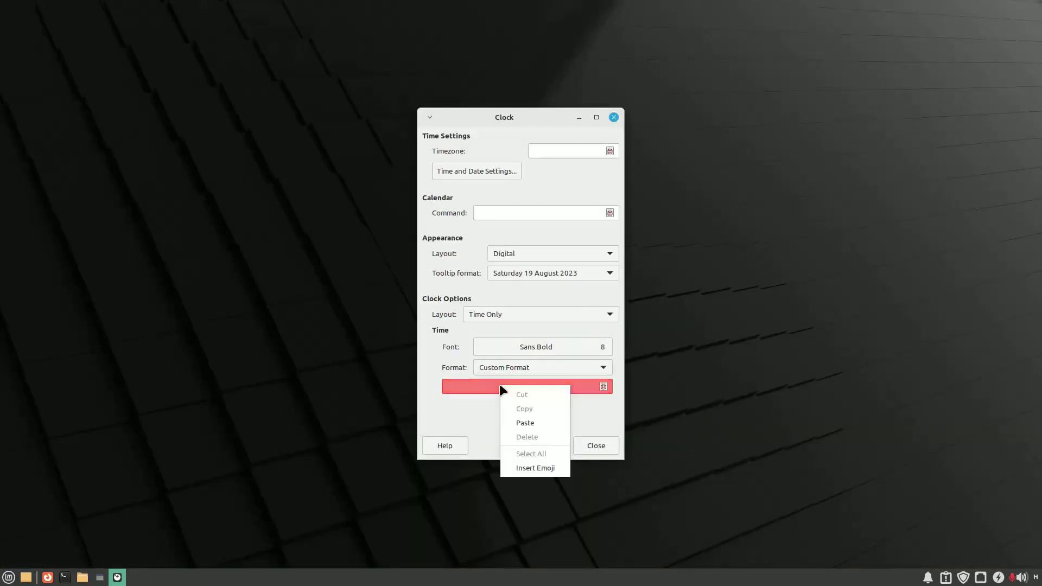
{"action": "left_click", "coordinate": [520, 423]}
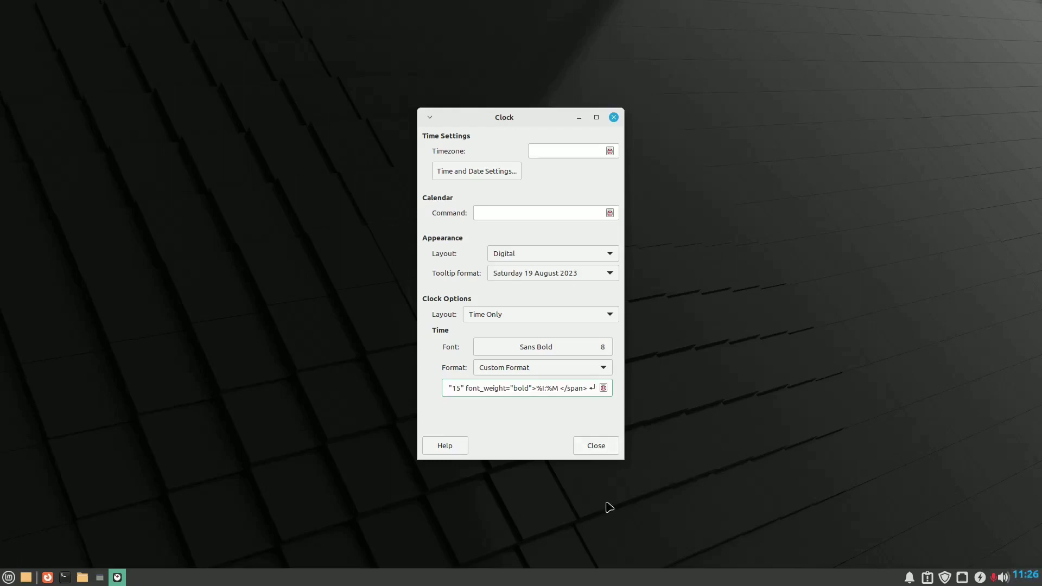
{"action": "key", "text": "BackSpace"}
{"action": "key", "text": "Home"}
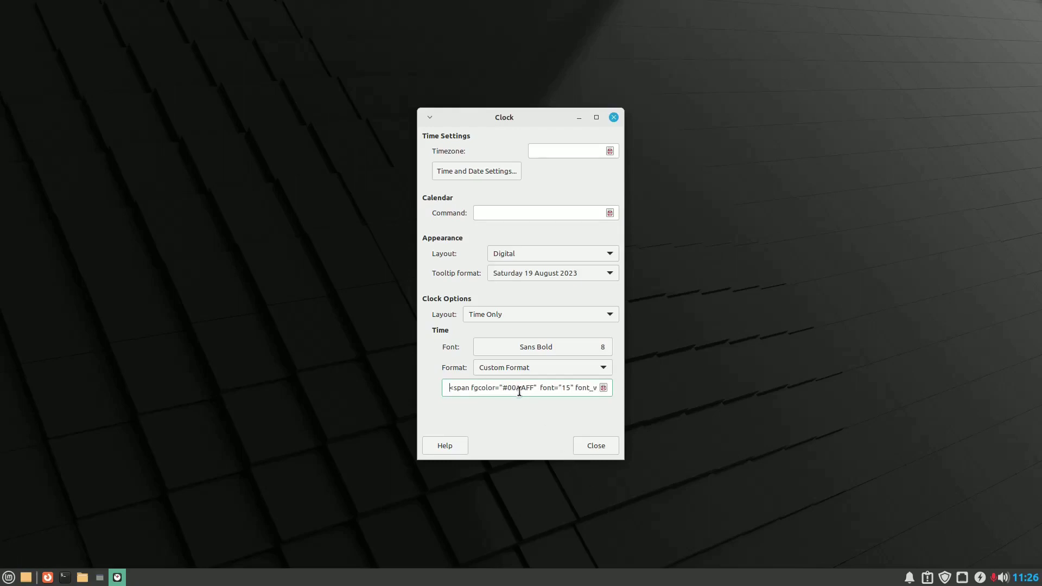
- Select the #00AAFF colour value in the clock's format text and launch a colour picker from the terminal with yad --color
{"action": "left_click_drag", "start_coordinate": [502, 387], "coordinate": [534, 387]}
{"action": "left_click", "coordinate": [64, 577]}
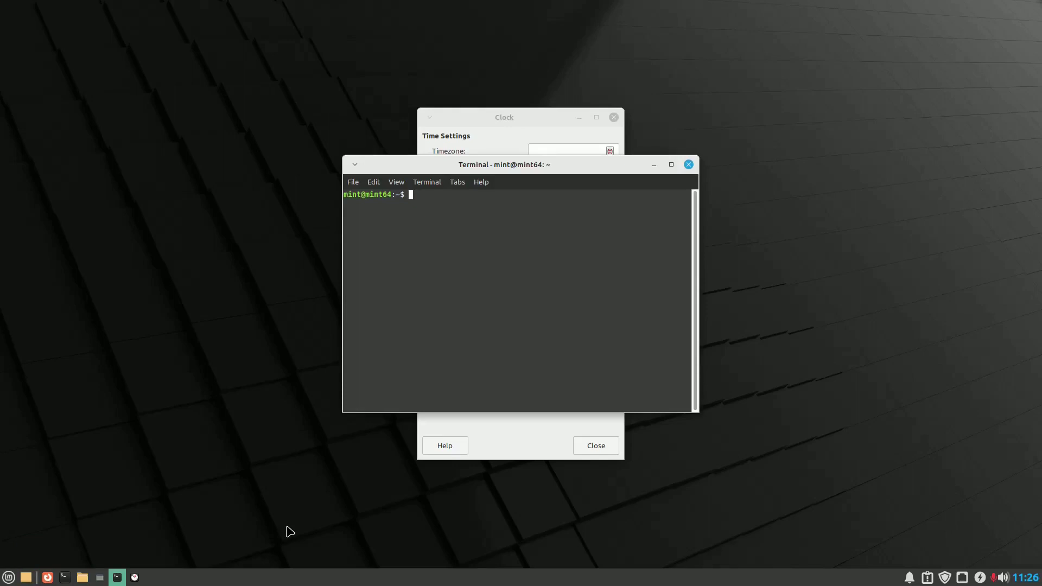
{"action": "type", "text": "yad --color"}
{"action": "key", "text": "Return"}
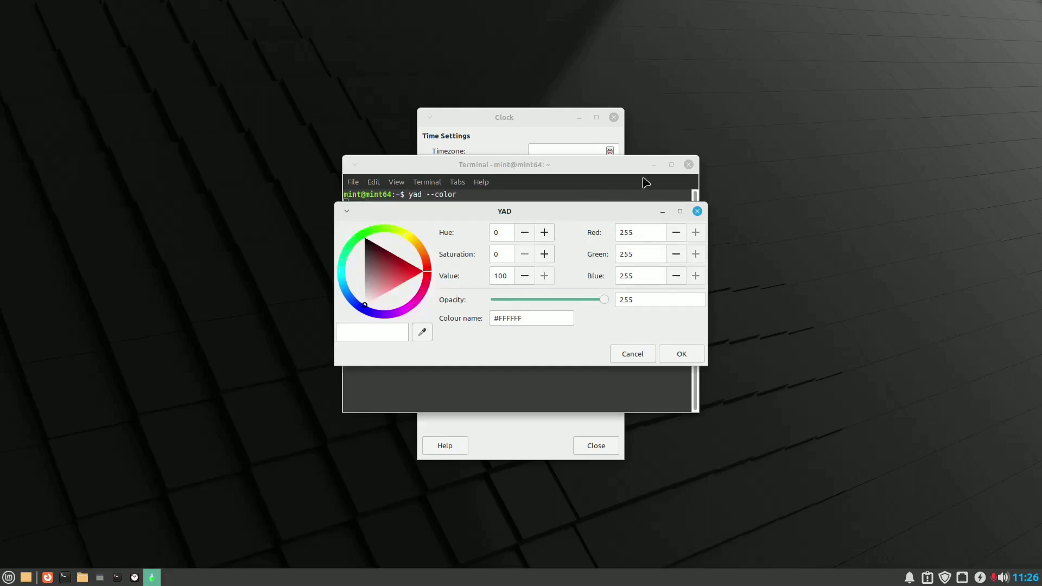
- Minimize the terminal, place the YAD colour picker beside the Clock dialog, and choose the light green #7ADE9B
{"action": "left_click", "coordinate": [654, 166]}
{"action": "left_click_drag", "start_coordinate": [508, 211], "coordinate": [255, 263]}
{"action": "left_click_drag", "start_coordinate": [161, 360], "coordinate": [136, 331]}
{"action": "mouse_move", "coordinate": [117, 285]}
{"action": "left_mouse_down"}
{"action": "mouse_move", "coordinate": [95, 298]}
{"action": "mouse_move", "coordinate": [110, 290]}
{"action": "left_mouse_up"}
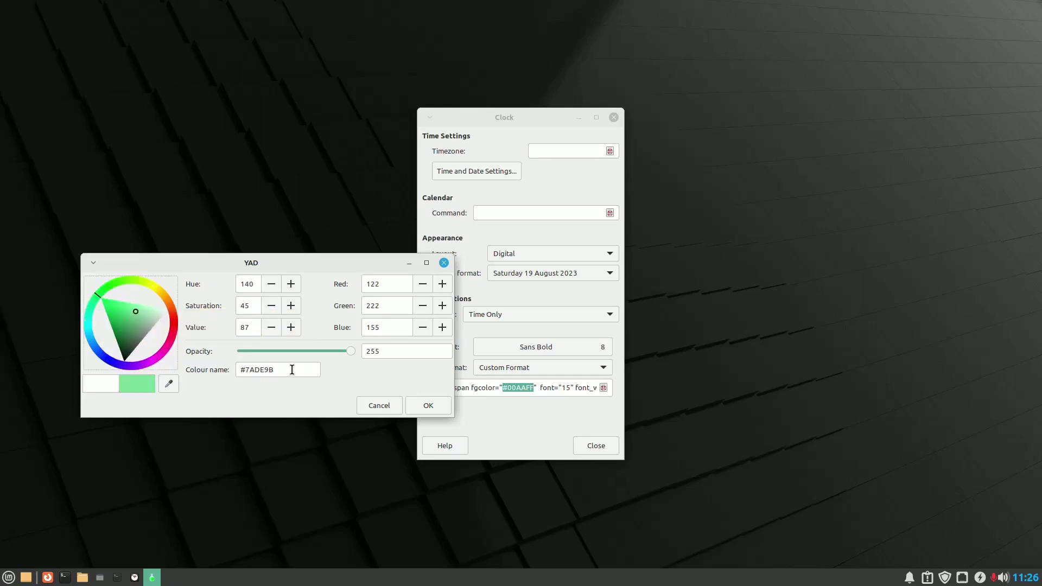
- Copy the colour name #7ADE9B and paste it over the fgcolor value in the clock's custom format
{"action": "left_click_drag", "start_coordinate": [292, 370], "coordinate": [210, 369]}
{"action": "right_click", "coordinate": [253, 371]}
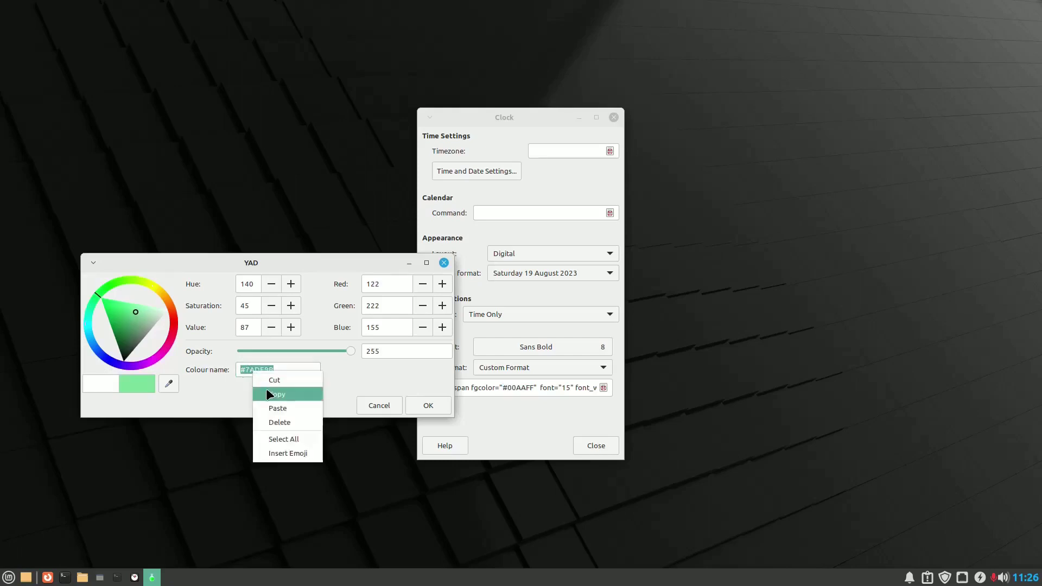
{"action": "left_click", "coordinate": [267, 392]}
{"action": "left_click_drag", "start_coordinate": [502, 389], "coordinate": [534, 389]}
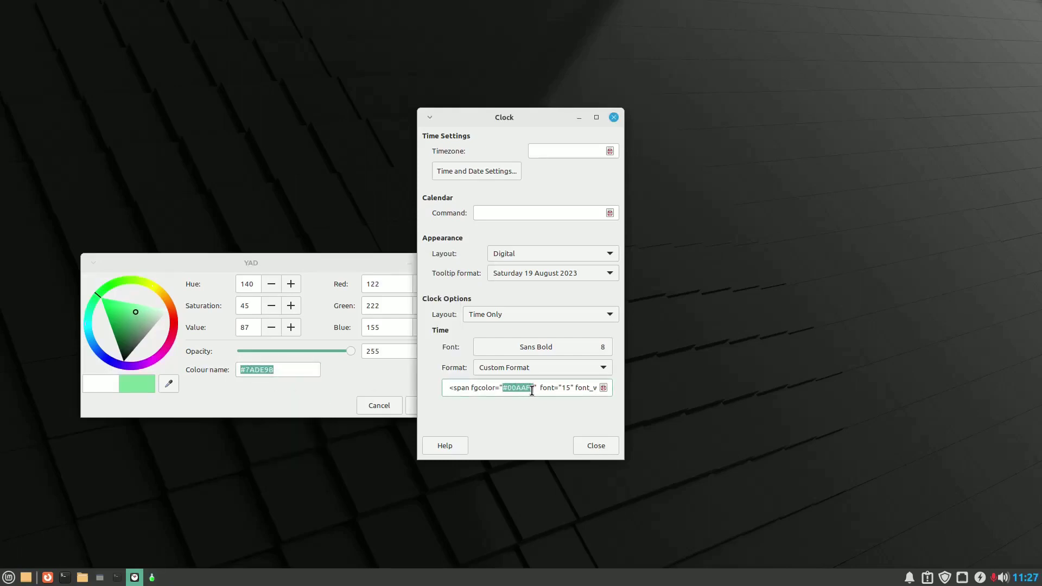
{"action": "right_click", "coordinate": [519, 389]}
{"action": "left_click", "coordinate": [537, 419]}
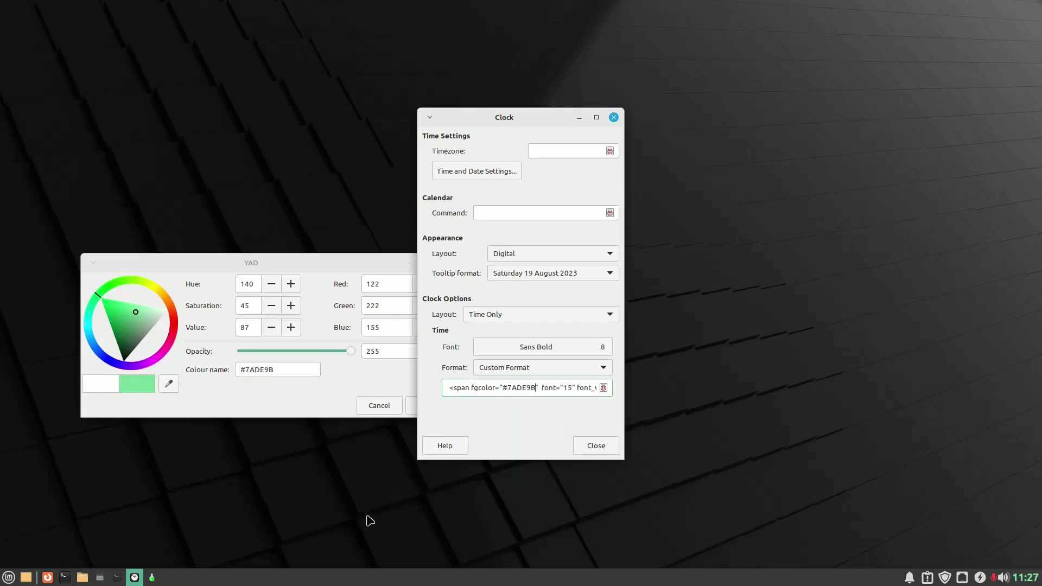
- Pick the brighter green #21E361, paste it as the fgcolor value in the clock's custom format, and close the Clock and YAD windows
{"action": "left_click", "coordinate": [112, 307]}
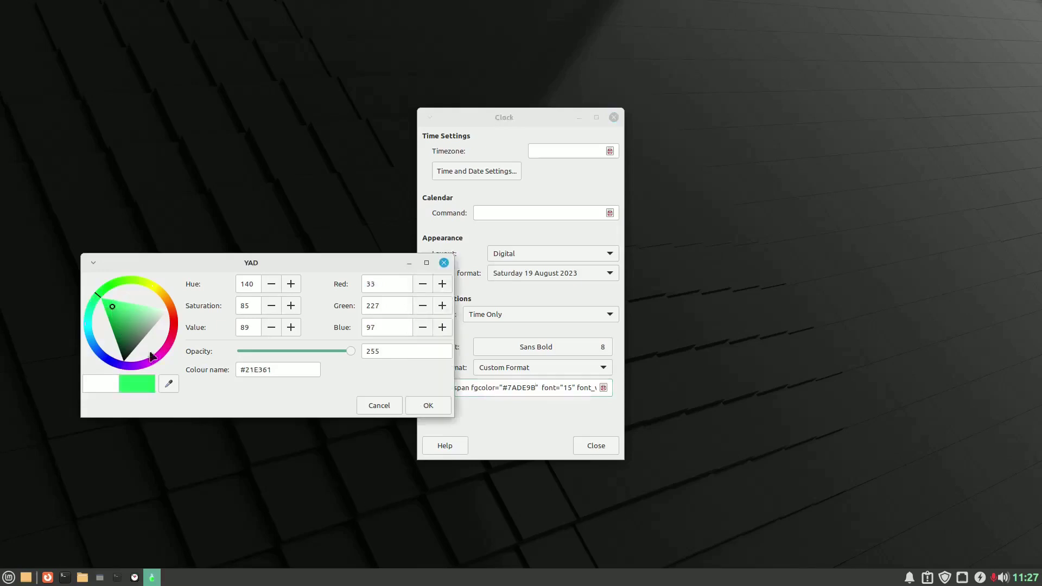
{"action": "left_click_drag", "start_coordinate": [275, 370], "coordinate": [231, 370]}
{"action": "right_click", "coordinate": [252, 372]}
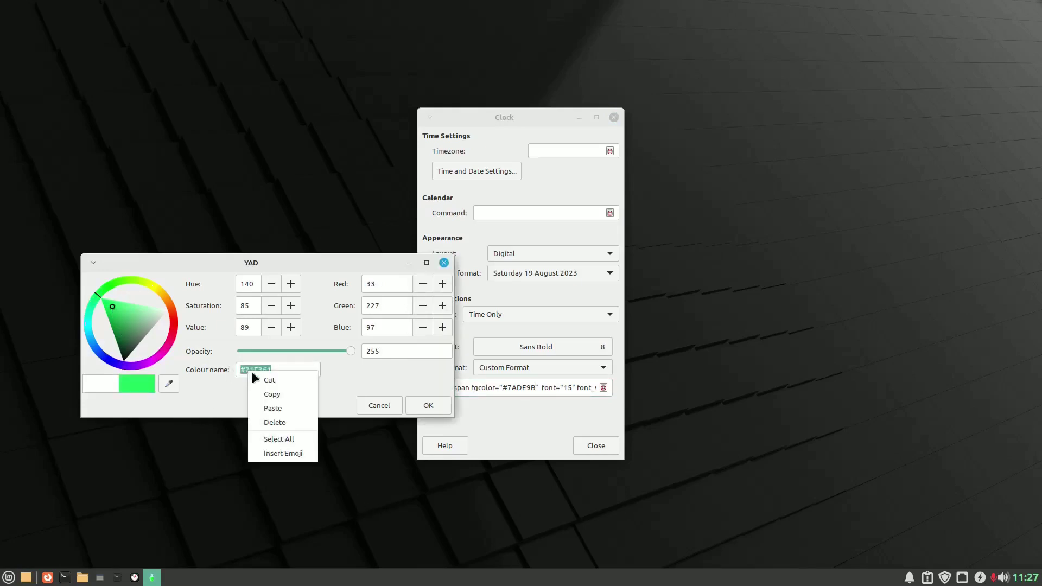
{"action": "left_click", "coordinate": [264, 388]}
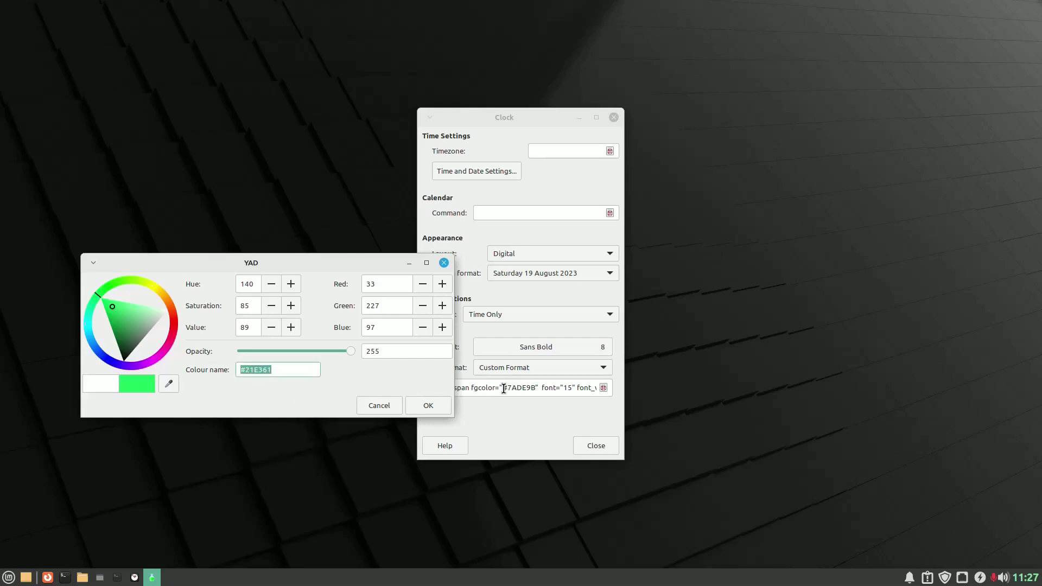
{"action": "left_click_drag", "start_coordinate": [503, 389], "coordinate": [529, 389]}
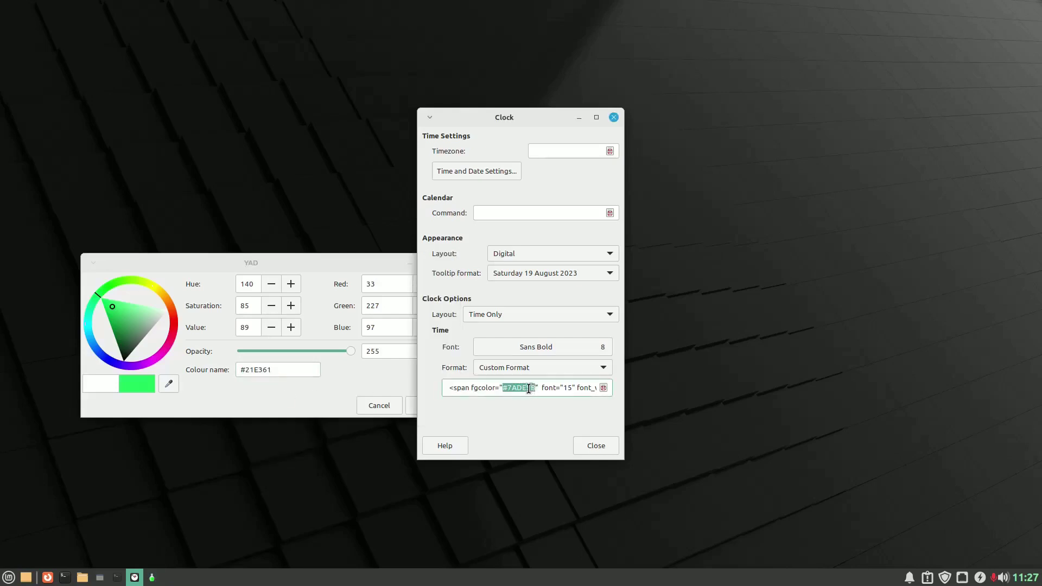
{"action": "right_click", "coordinate": [530, 389]}
{"action": "left_click", "coordinate": [542, 428]}
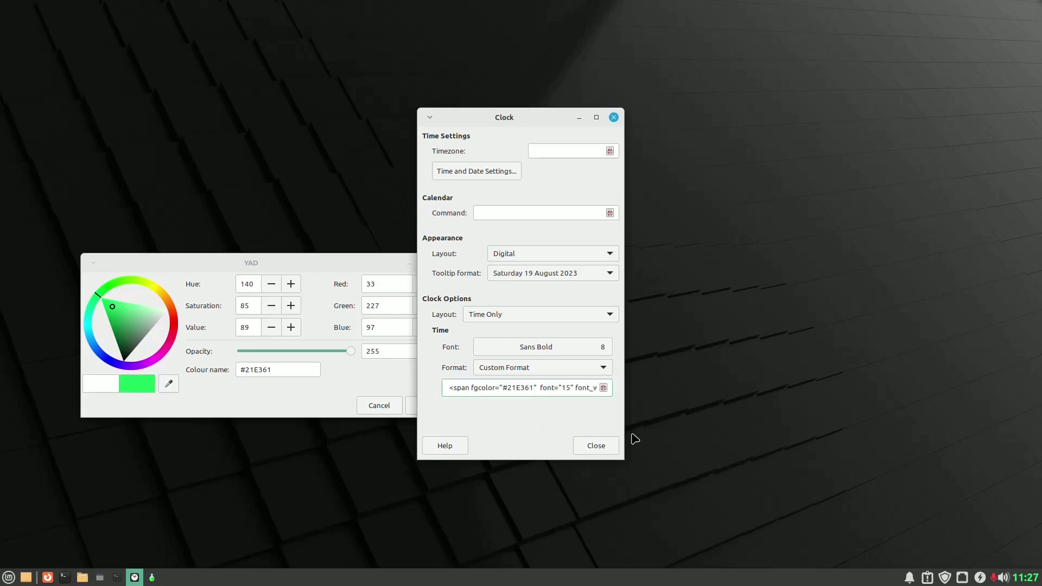
{"action": "left_click", "coordinate": [596, 445]}
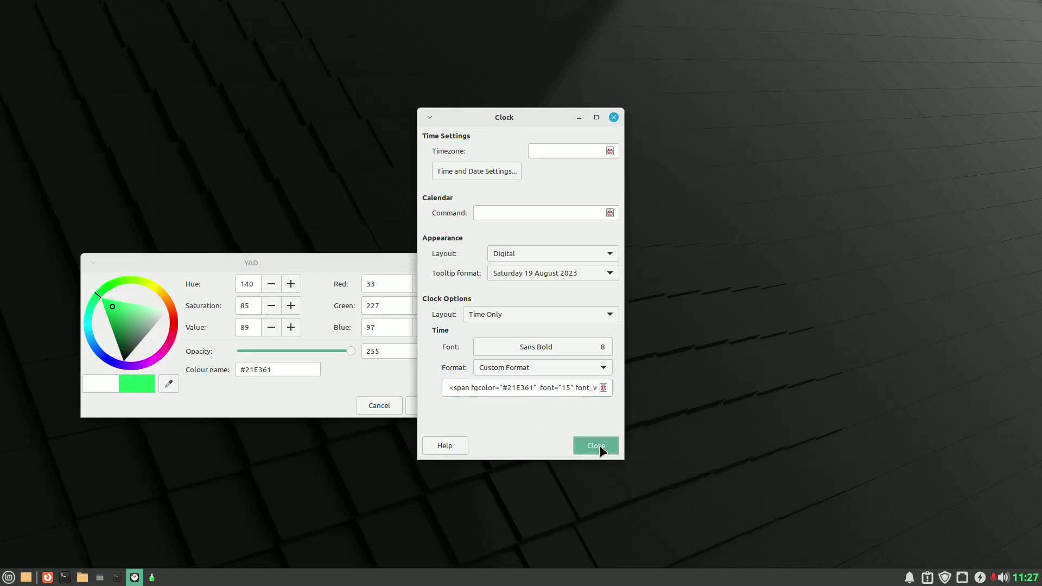
{"action": "left_click", "coordinate": [448, 262]}
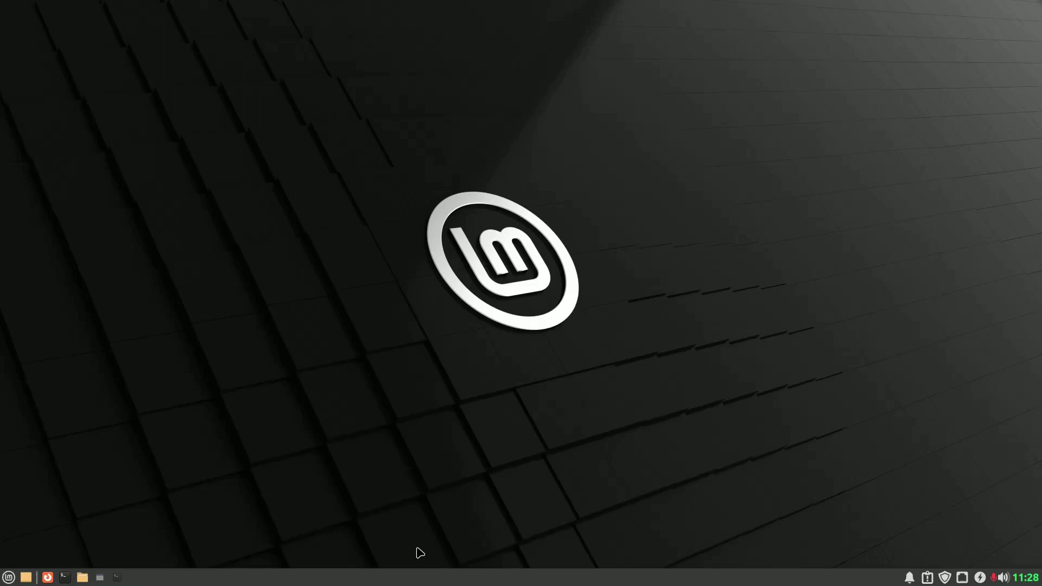
- Check how the applications menu responds to its keyboard shortcut by opening and closing it repeatedly
{"action": "key", "text": "super"}
{"action": "key", "text": "super"}
{"action": "key", "text": "super"}
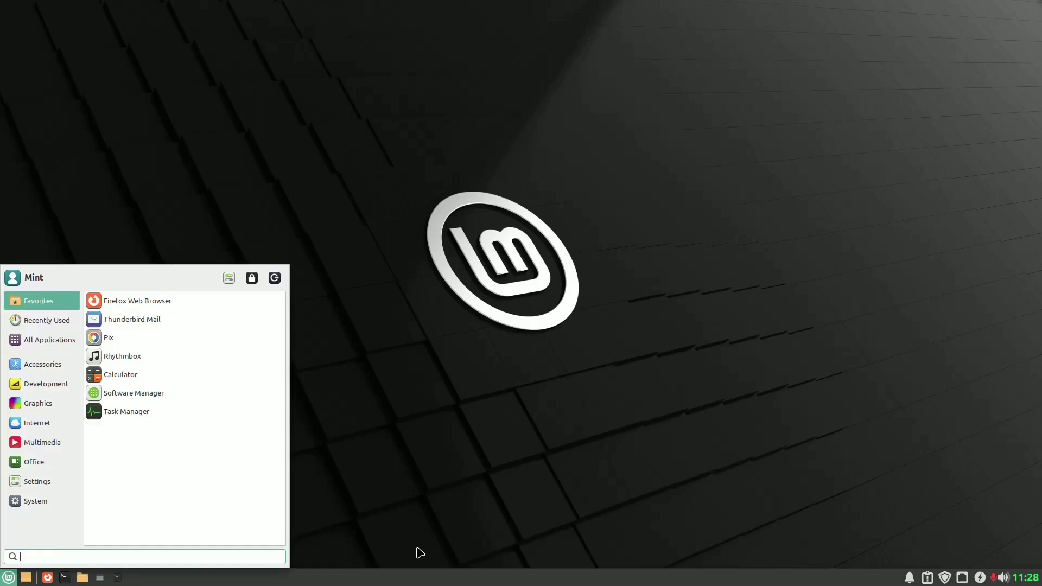
{"action": "key", "text": "super"}
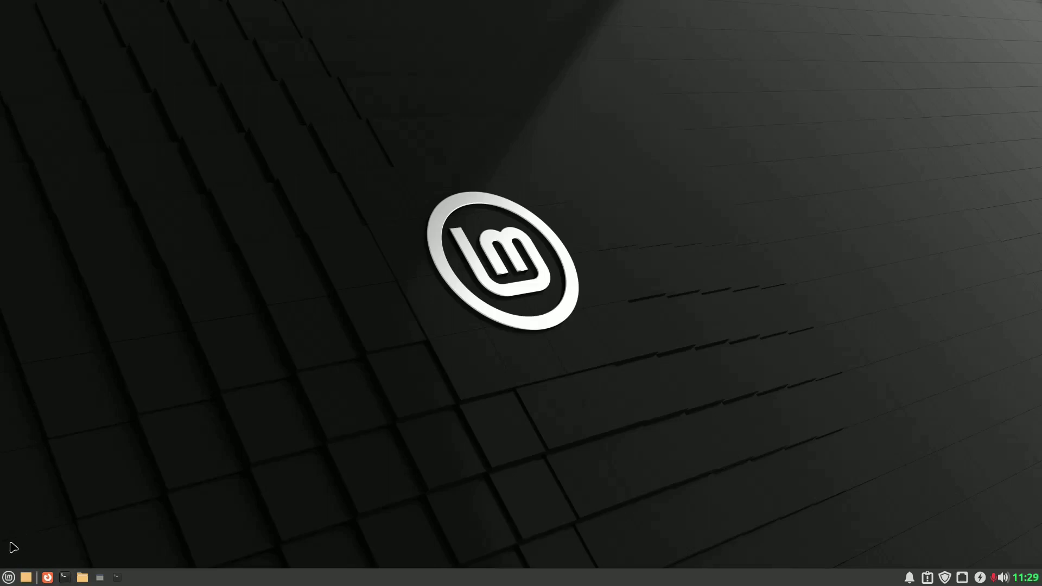
- Find and open the Keyboard settings and show the application shortcuts list in a maximized window
{"action": "left_click", "coordinate": [9, 578]}
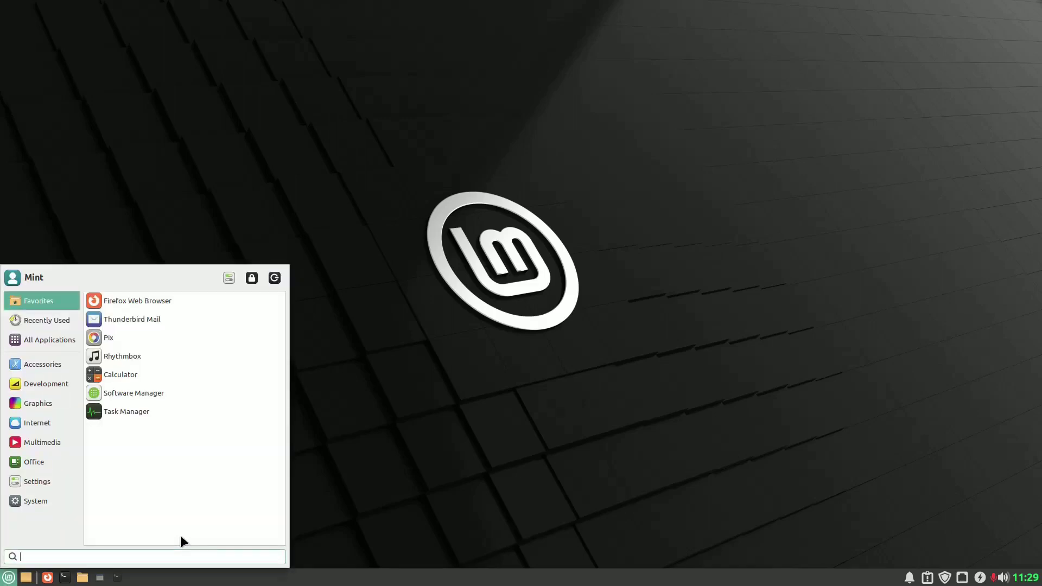
{"action": "type", "text": "ke"}
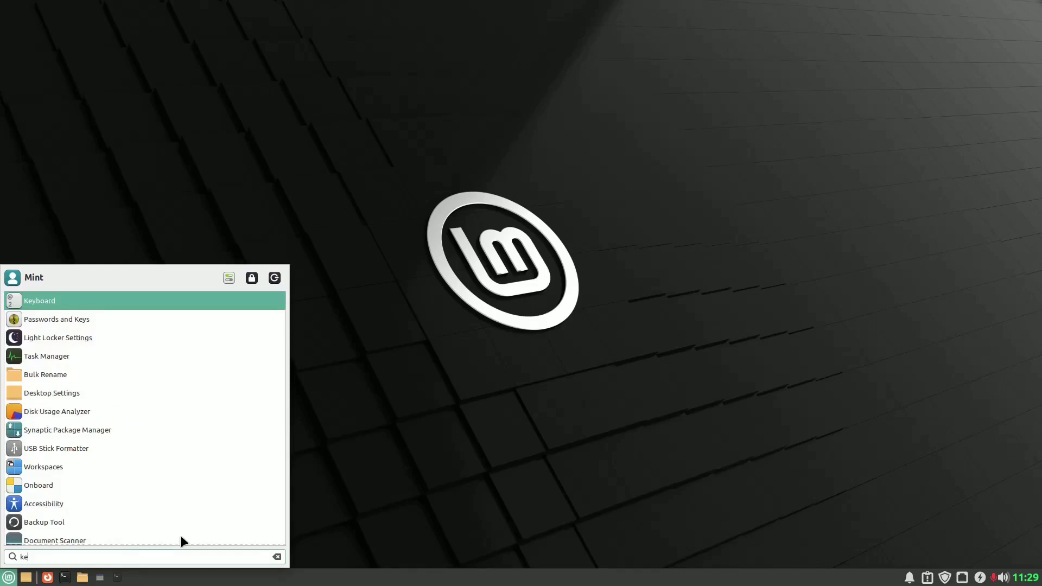
{"action": "left_click", "coordinate": [169, 297]}
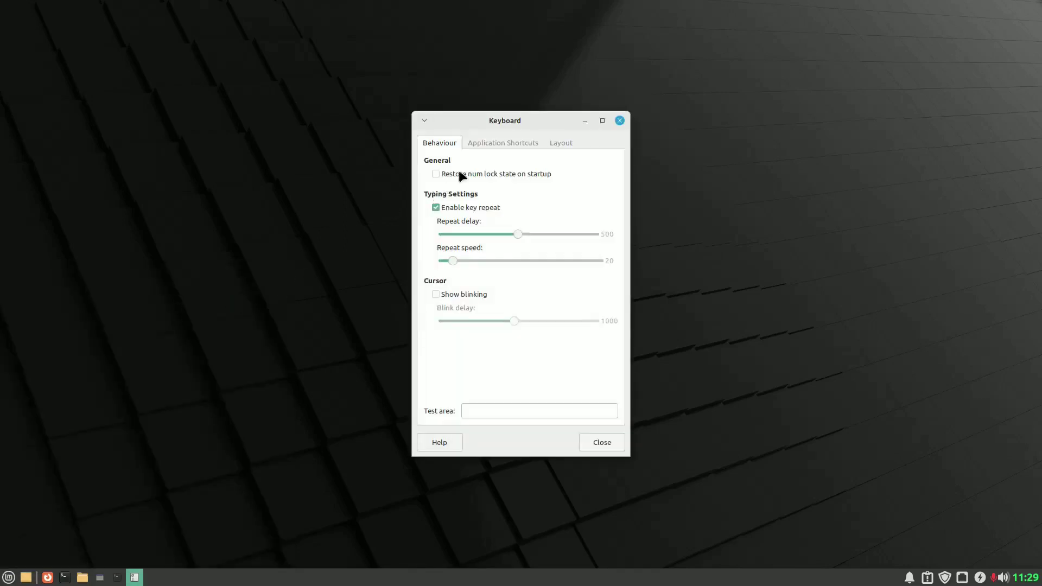
{"action": "left_click", "coordinate": [489, 142]}
{"action": "left_click", "coordinate": [602, 119]}
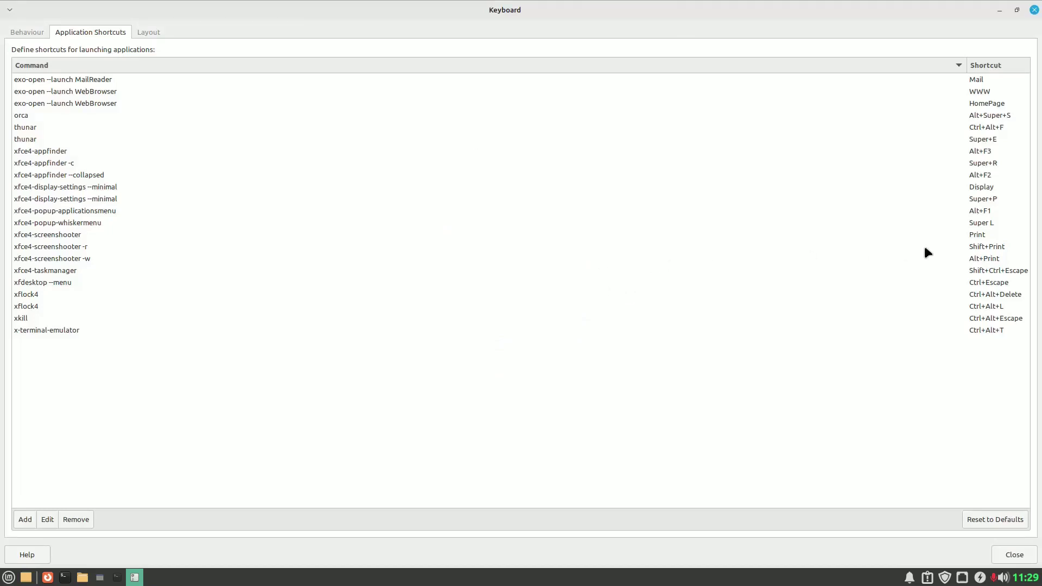
- Remove the xfce4-popup-whiskermenu application shortcut, and test the Thunar launch shortcut, closing the file manager window it opens
{"action": "left_click", "coordinate": [975, 223]}
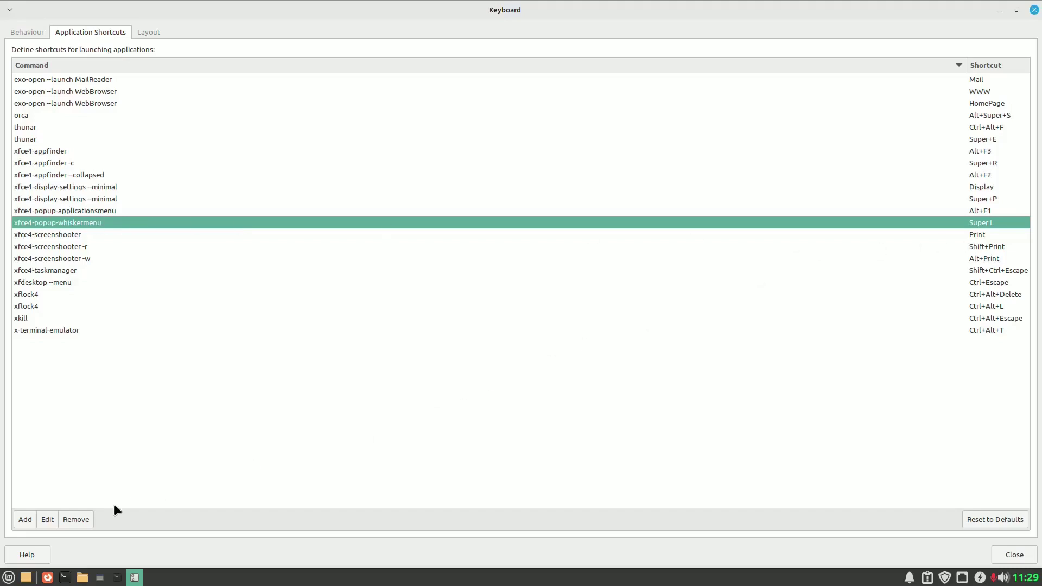
{"action": "left_click", "coordinate": [76, 520]}
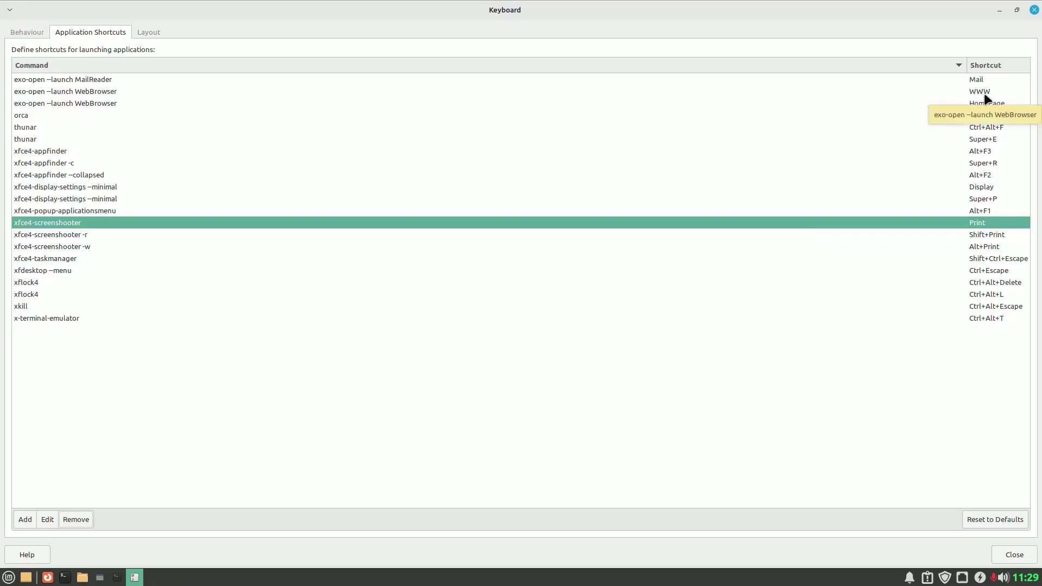
{"action": "key", "text": "super+e"}
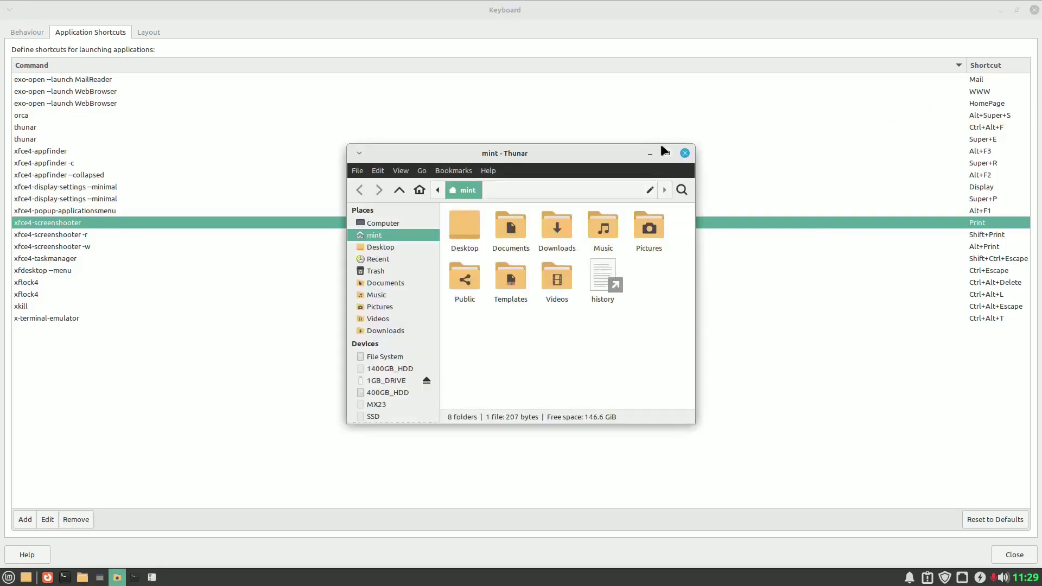
{"action": "left_click", "coordinate": [685, 153]}
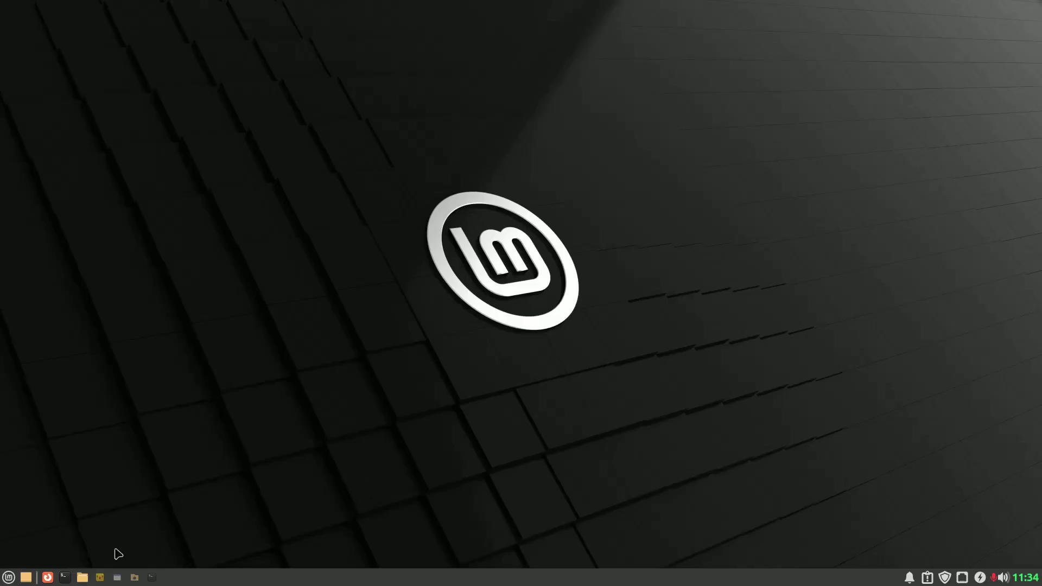
- Review the history file's commands in Geany, marking xed, geany and the list of apt-installed packages, and close the editor
{"action": "left_click", "coordinate": [101, 577]}
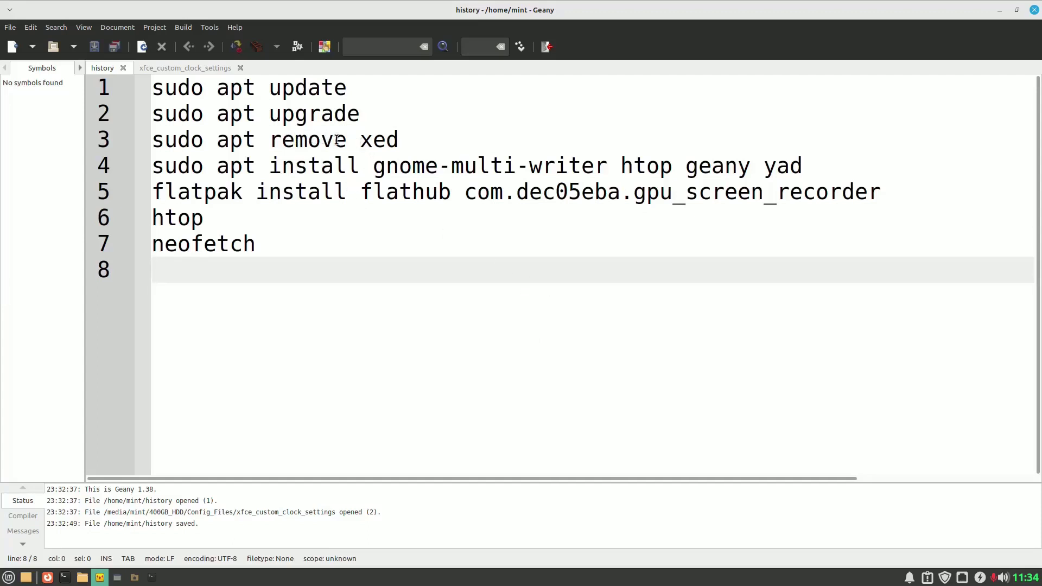
{"action": "left_click_drag", "start_coordinate": [360, 140], "coordinate": [400, 141]}
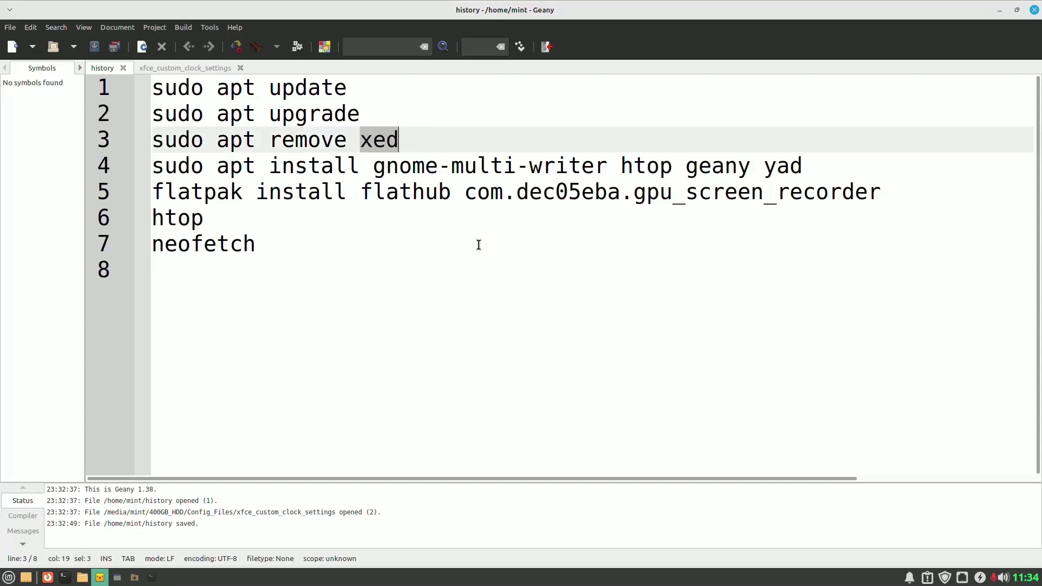
{"action": "left_click_drag", "start_coordinate": [686, 165], "coordinate": [749, 166]}
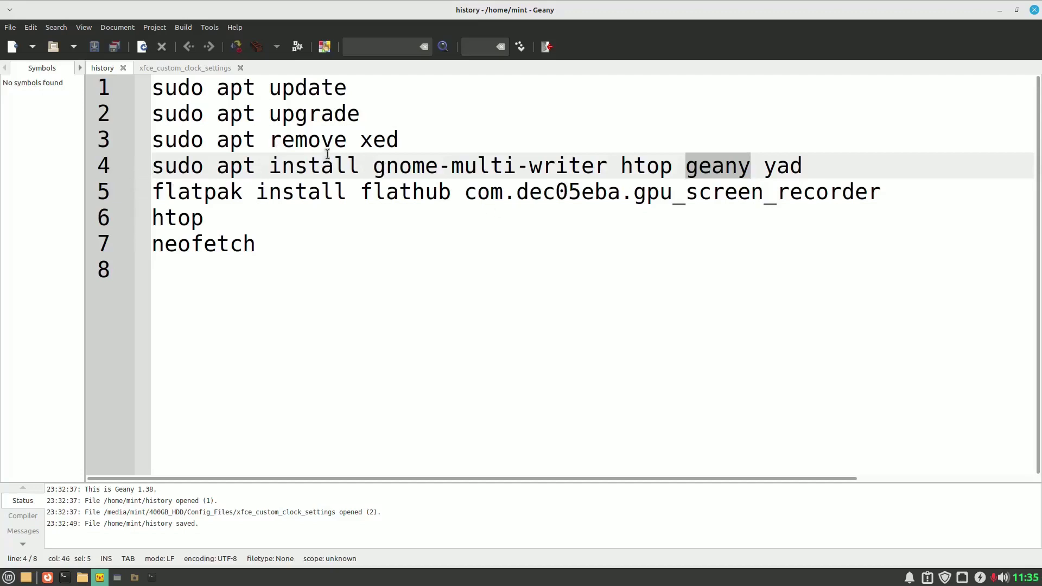
{"action": "left_click", "coordinate": [374, 232]}
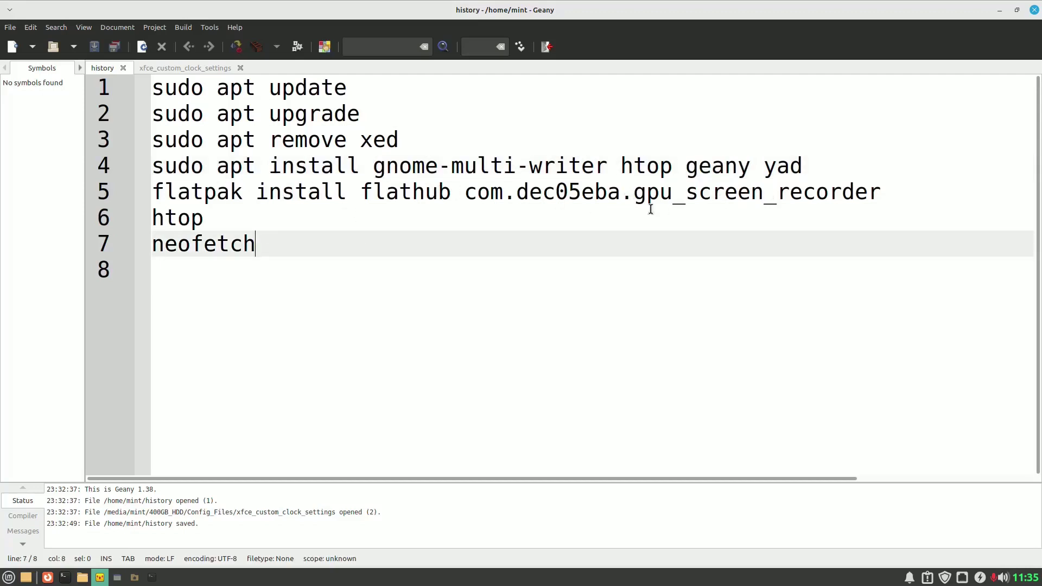
{"action": "left_click_drag", "start_coordinate": [373, 169], "coordinate": [802, 167]}
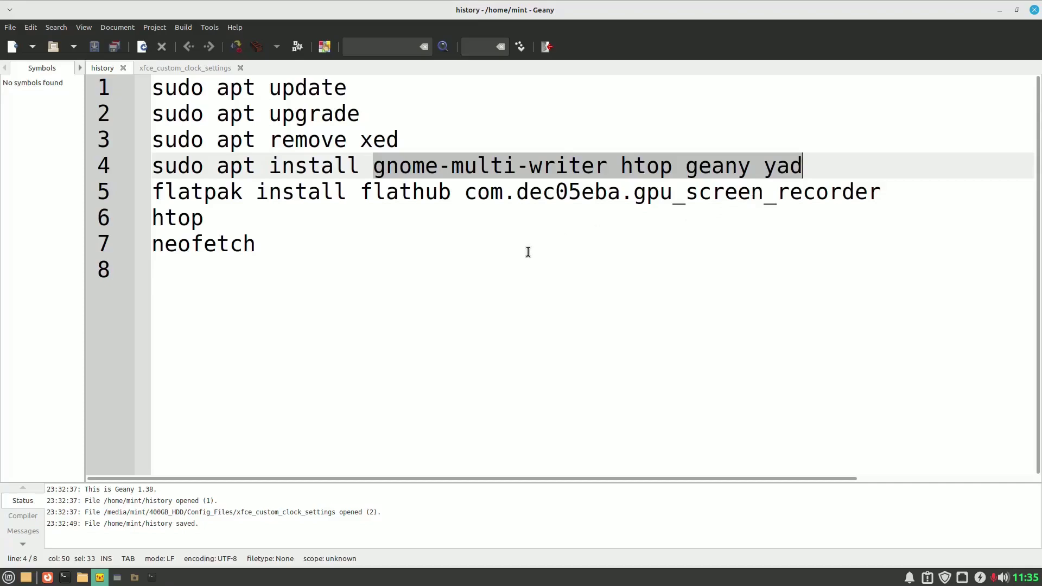
{"action": "left_click", "coordinate": [1034, 10]}
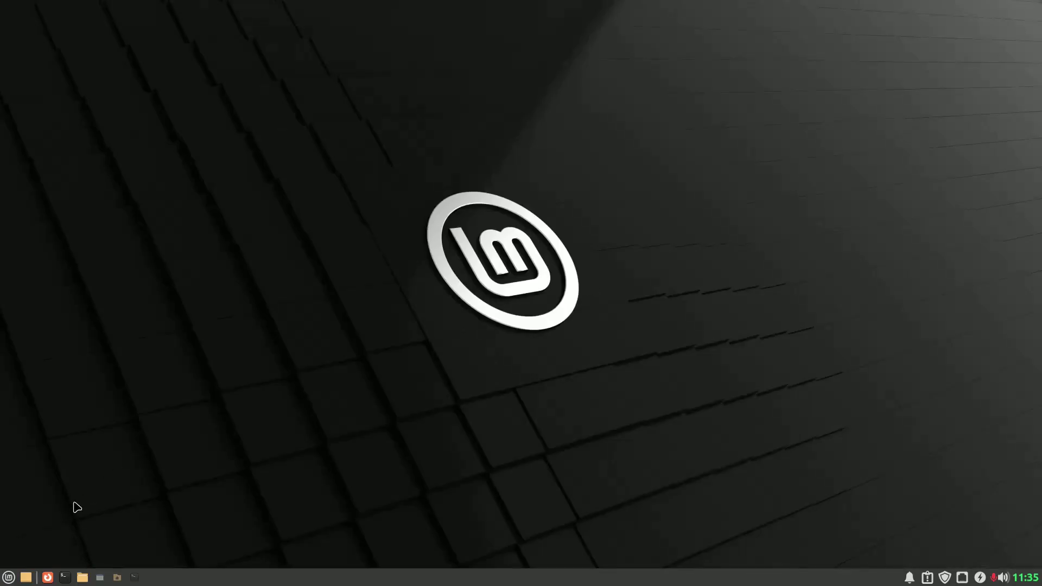
- Open the applications menu's properties, set the application icon size to Normal and show the applications as icons
{"action": "left_click", "coordinate": [9, 577]}
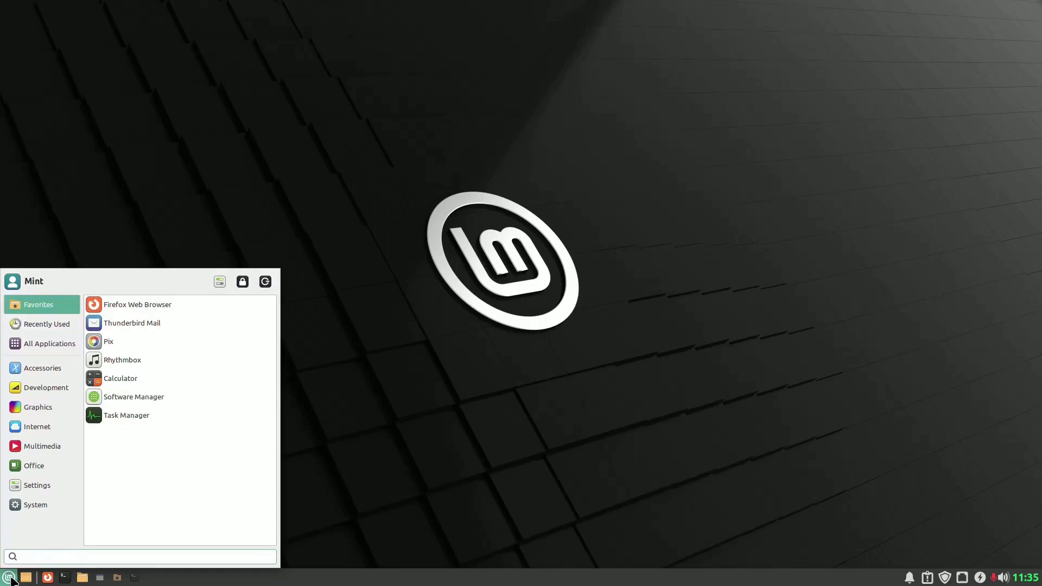
{"action": "right_click", "coordinate": [11, 578]}
{"action": "left_click", "coordinate": [35, 511]}
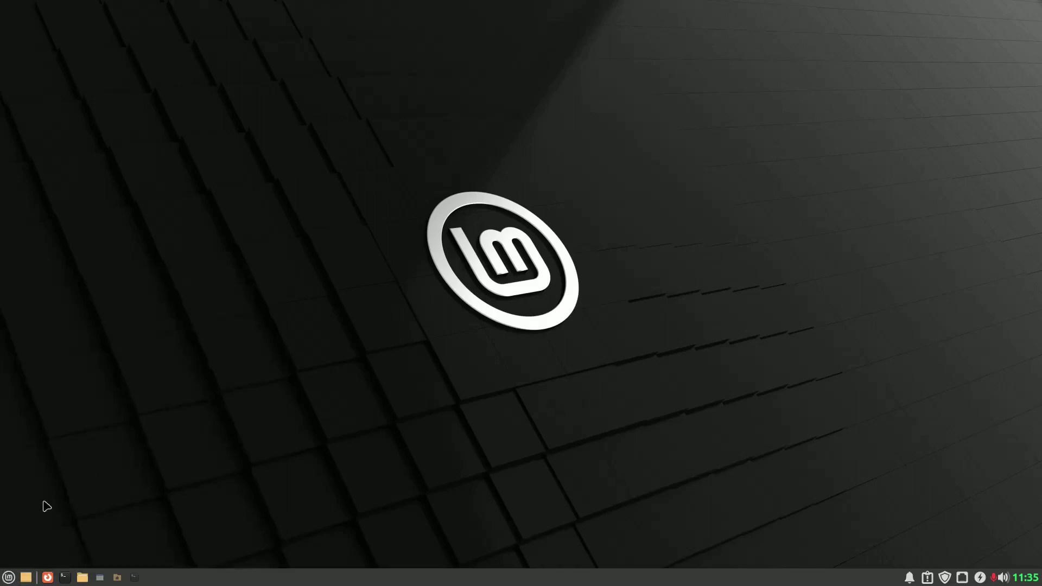
{"action": "left_click", "coordinate": [500, 304]}
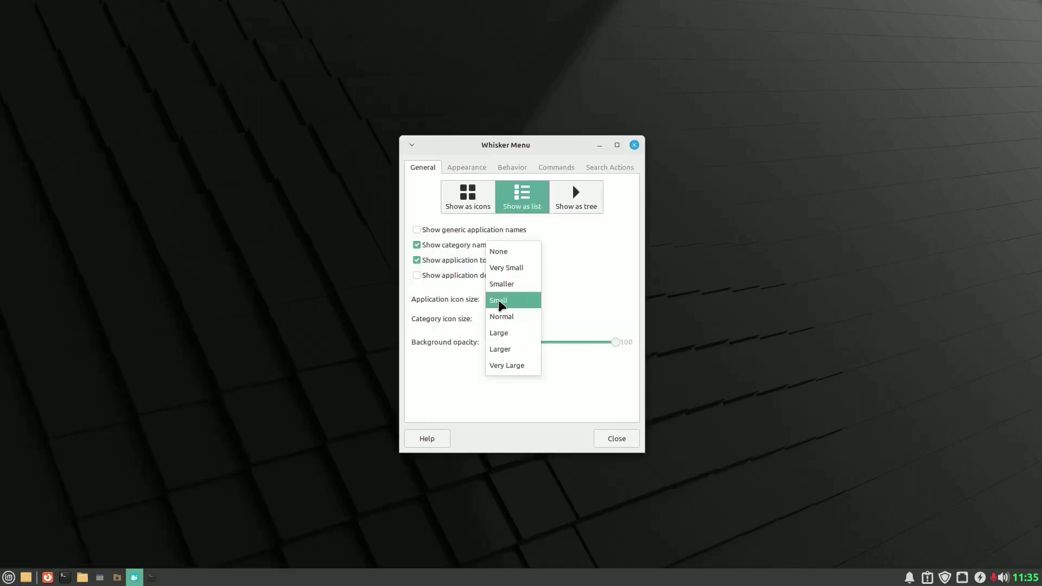
{"action": "left_click", "coordinate": [500, 316]}
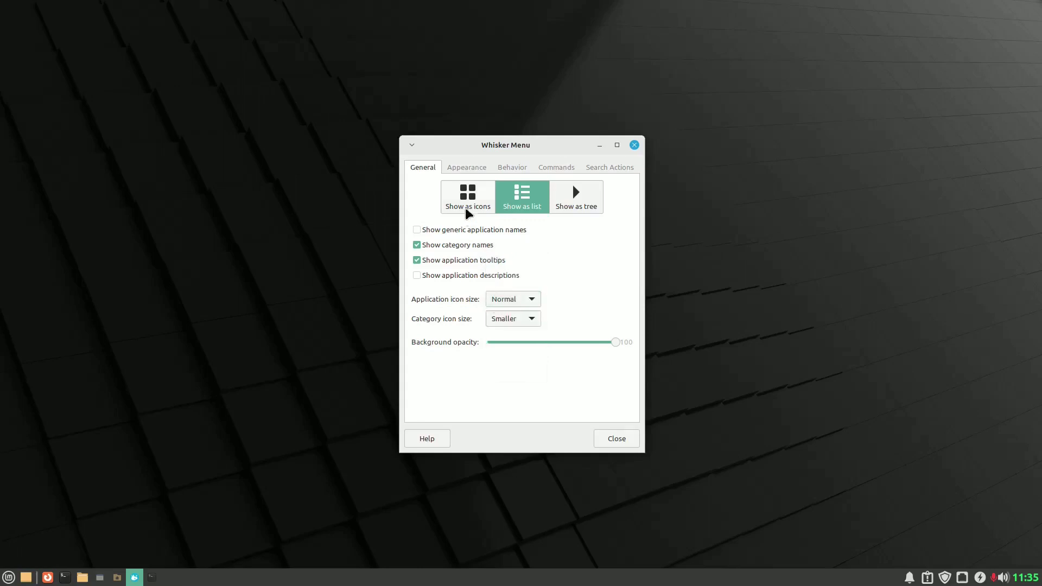
{"action": "left_click", "coordinate": [467, 209]}
- Make All Applications the menu's default category and close the Whisker Menu properties
{"action": "left_click", "coordinate": [512, 168]}
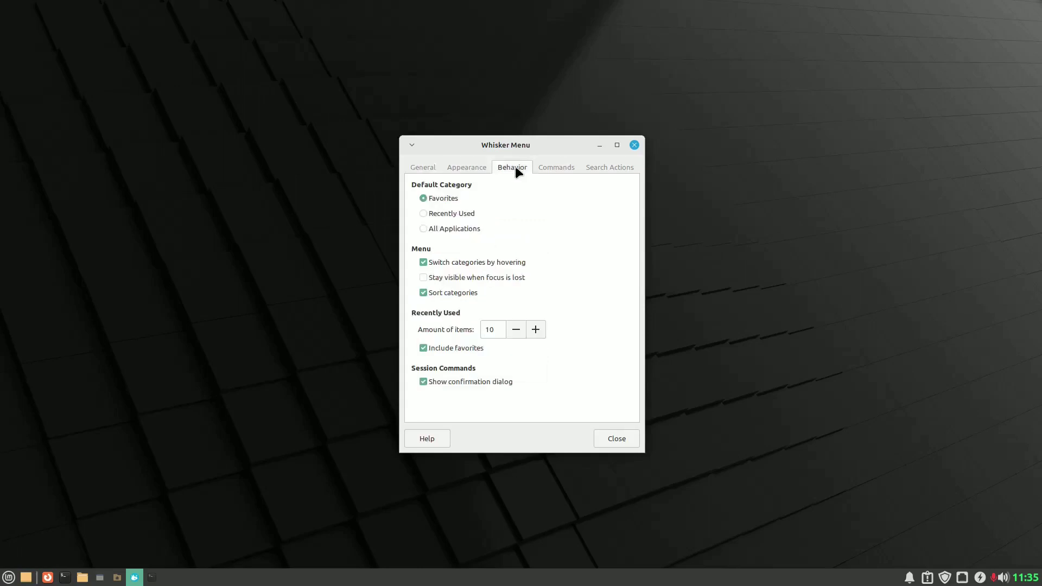
{"action": "left_click", "coordinate": [452, 231]}
{"action": "left_click", "coordinate": [617, 439]}
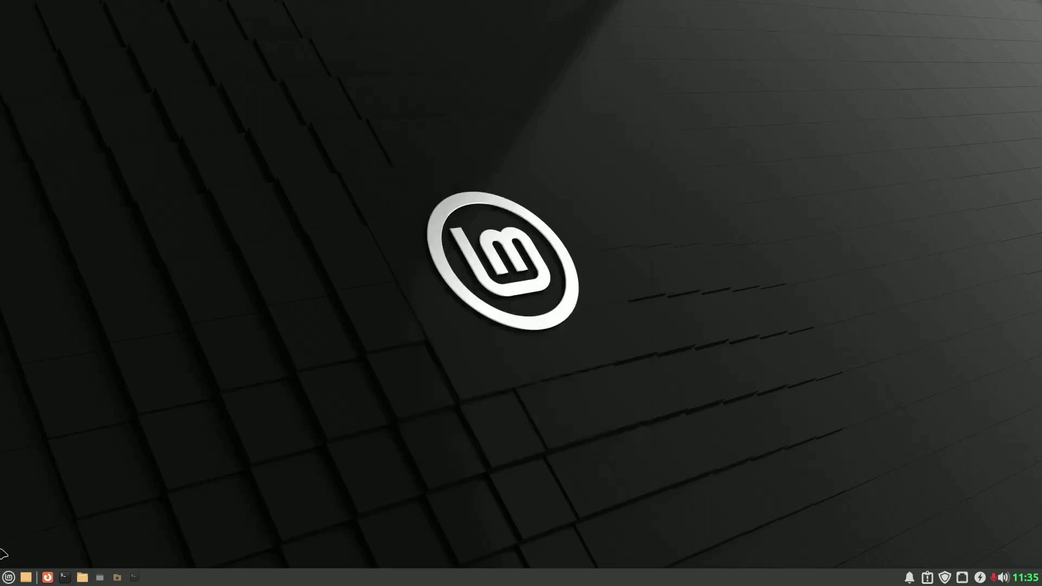
- Enlarge the applications menu to the full screen width so all application icons fit, and close it
{"action": "left_click", "coordinate": [8, 577]}
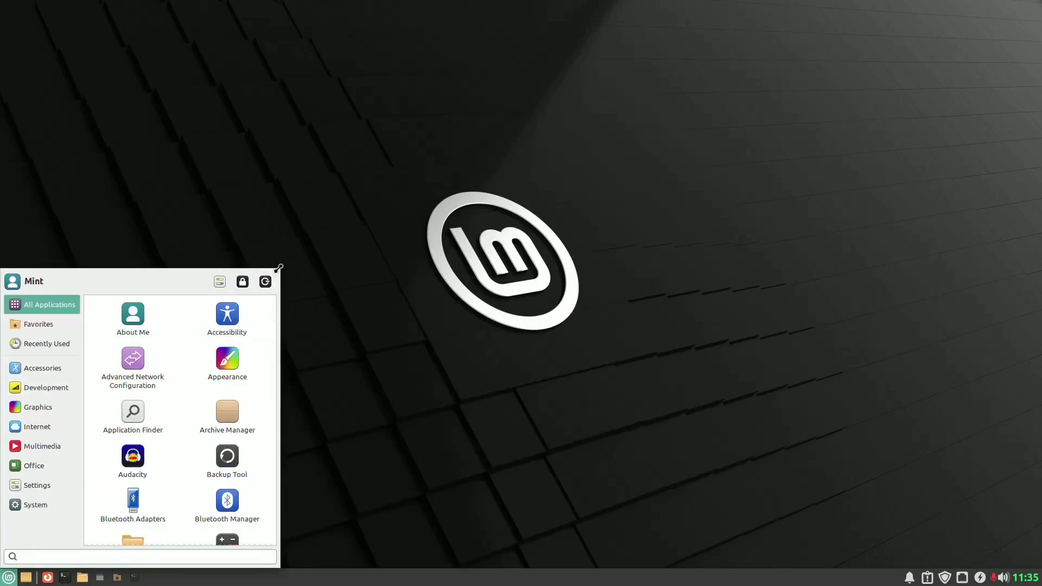
{"action": "left_click_drag", "start_coordinate": [279, 270], "coordinate": [1017, 70]}
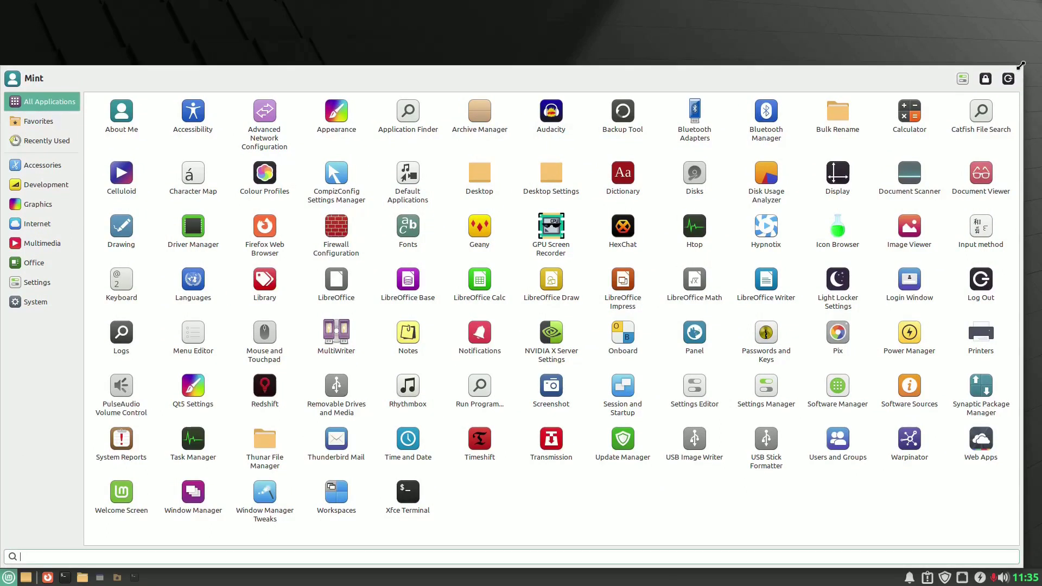
{"action": "left_click_drag", "start_coordinate": [1016, 70], "coordinate": [1034, 80]}
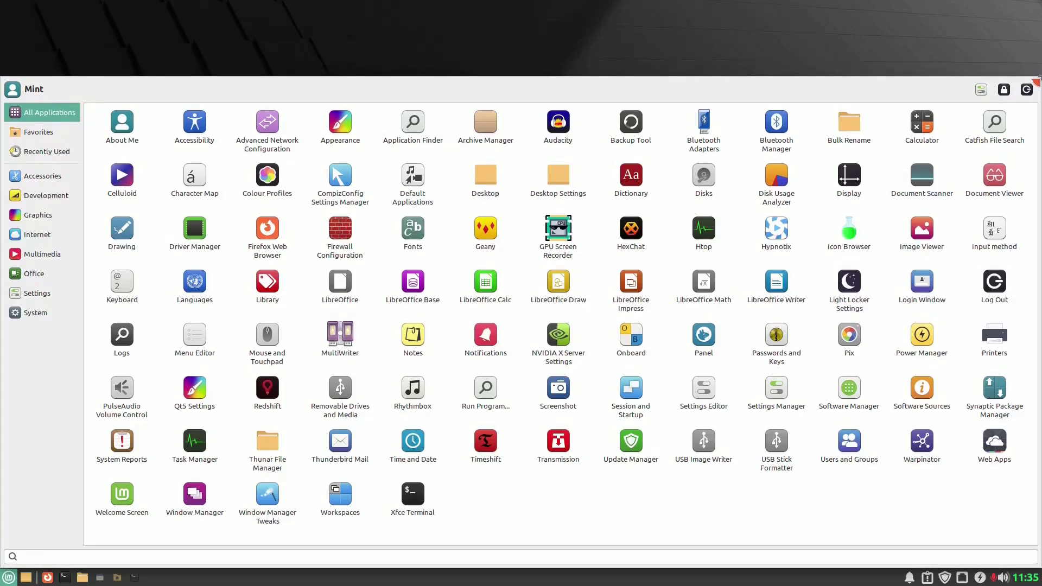
{"action": "left_click", "coordinate": [860, 28]}
- Open the desktop settings from the desktop, view the available wallpapers in a maximized window, and minimize it
{"action": "right_click", "coordinate": [529, 332]}
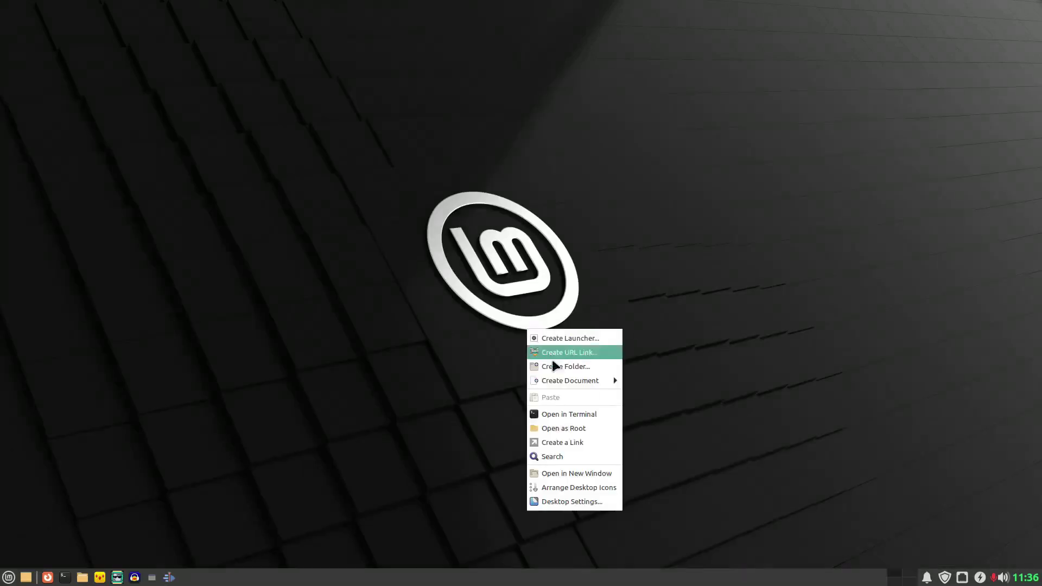
{"action": "left_click", "coordinate": [575, 507]}
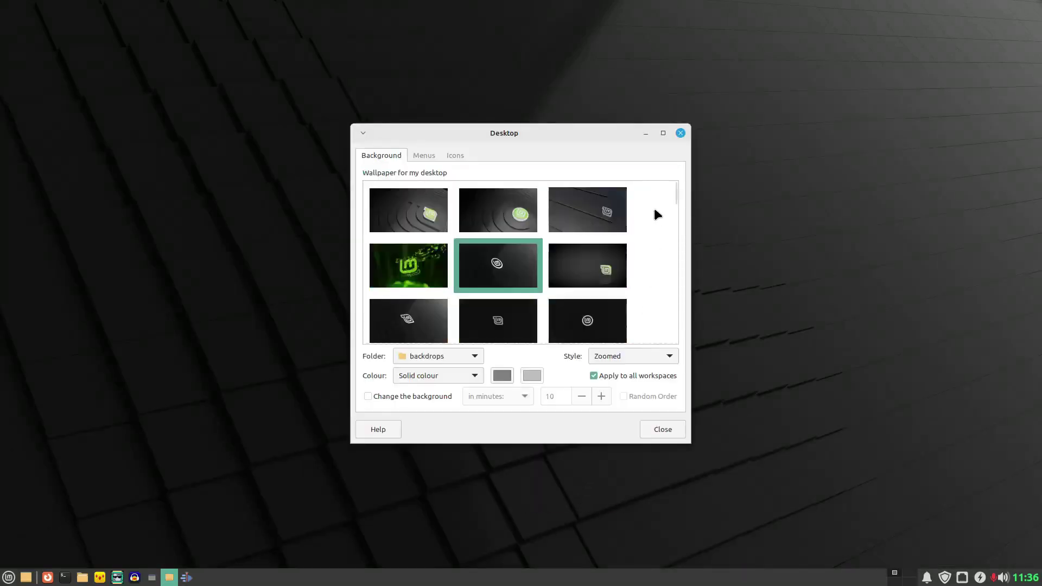
{"action": "left_click", "coordinate": [663, 133]}
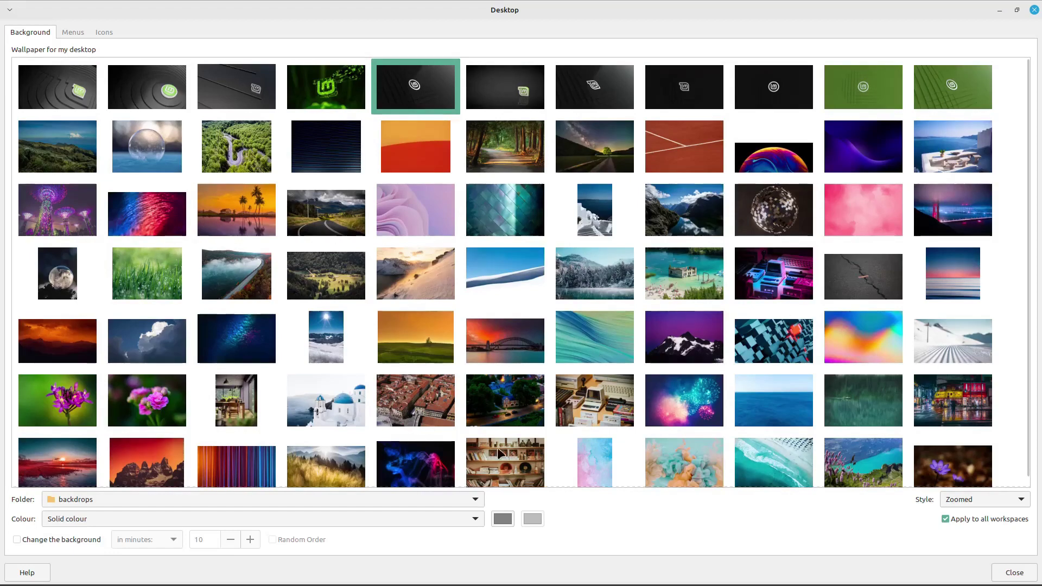
{"action": "left_click", "coordinate": [999, 10]}
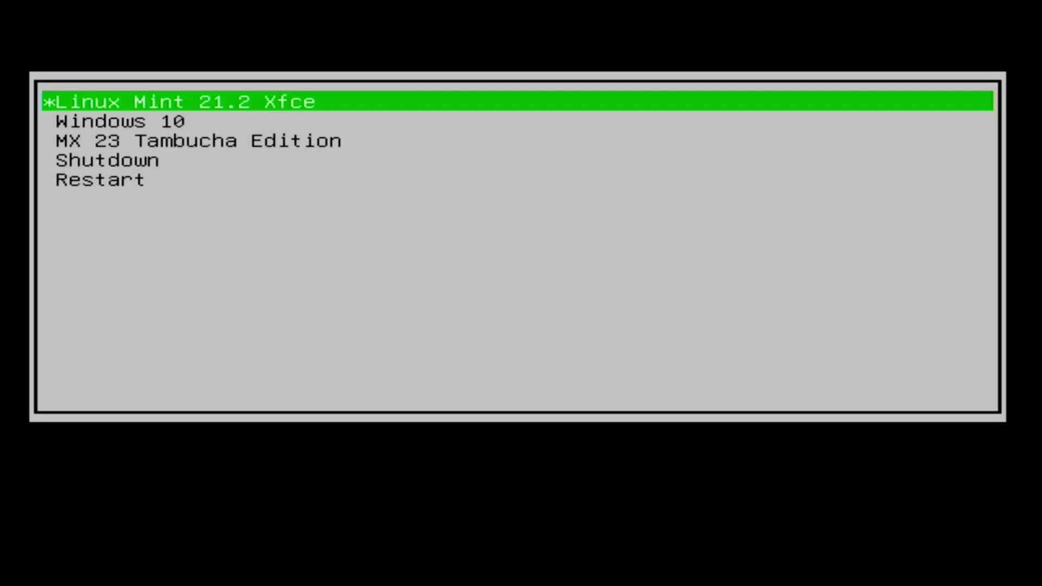
- Go through the boot menu entries down to Restart and back up to Linux Mint 21.2 Xfce
{"action": "key", "text": "Down"}
{"action": "key", "text": "Down"}
{"action": "key", "text": "Down"}
{"action": "key", "text": "Down"}
{"action": "key", "text": "Up"}
{"action": "key", "text": "Up"}
{"action": "key", "text": "Up"}
{"action": "key", "text": "Up"}
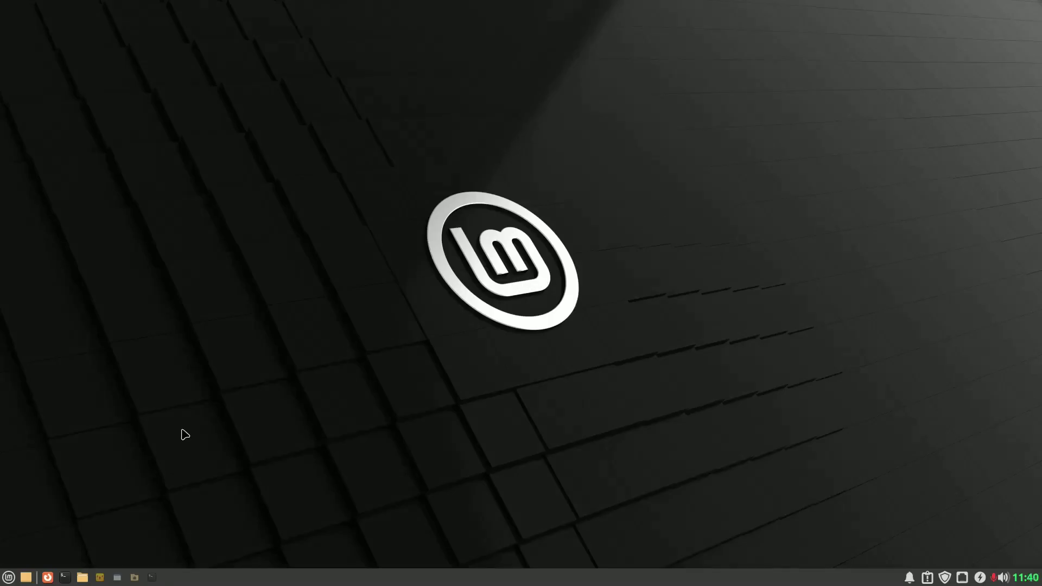
- In an enlarged-text terminal, run the recalled command sudo thunar /boot/grub and enter the sudo password to open the folder as root
{"action": "left_click", "coordinate": [152, 577]}
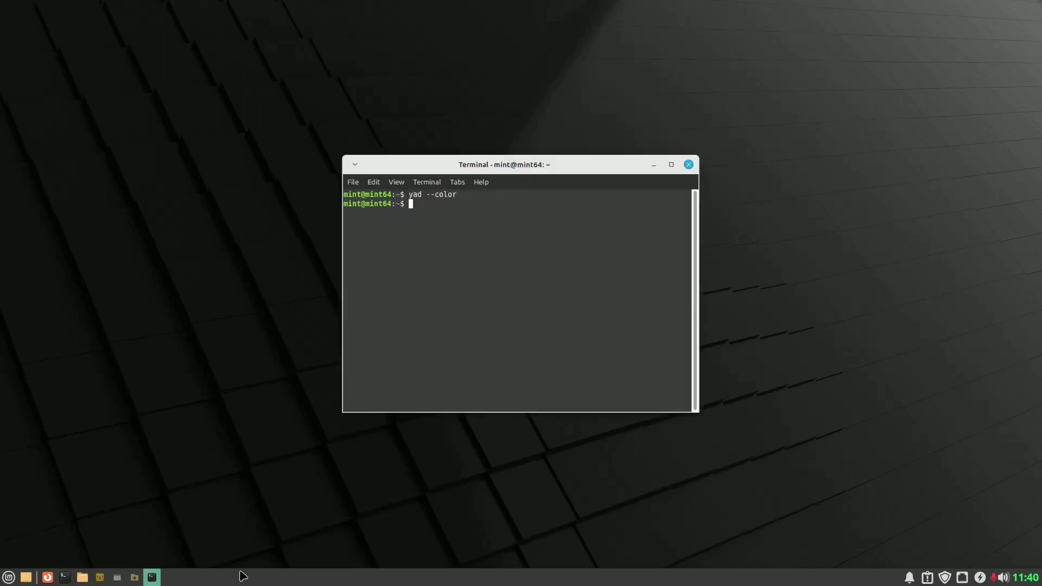
{"action": "key", "text": "Up"}
{"action": "key", "text": "Up"}
{"action": "key", "text": "Up"}
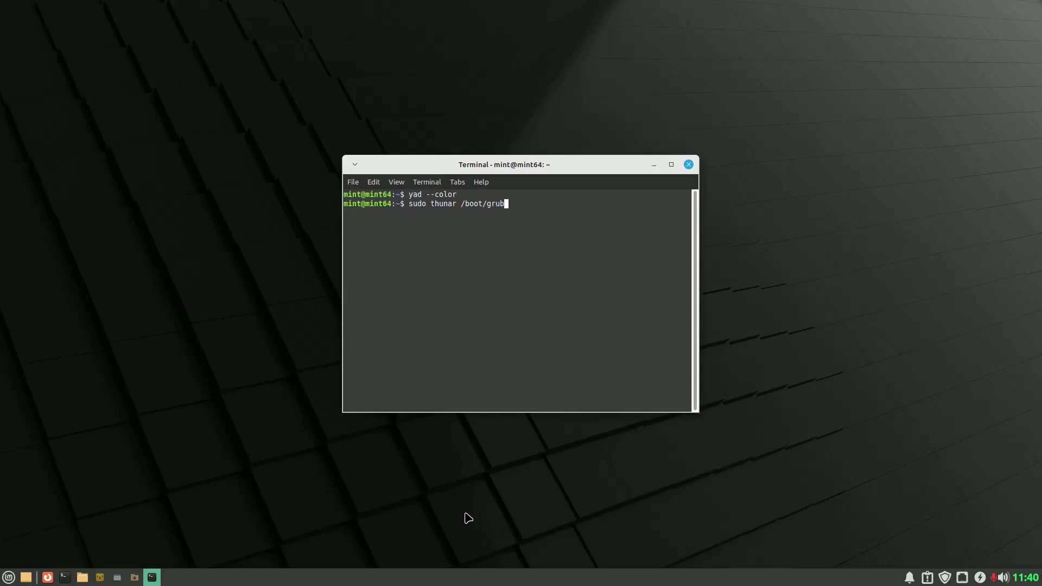
{"action": "key", "text": "ctrl+plus"}
{"action": "key", "text": "ctrl+plus"}
{"action": "key", "text": "ctrl+plus"}
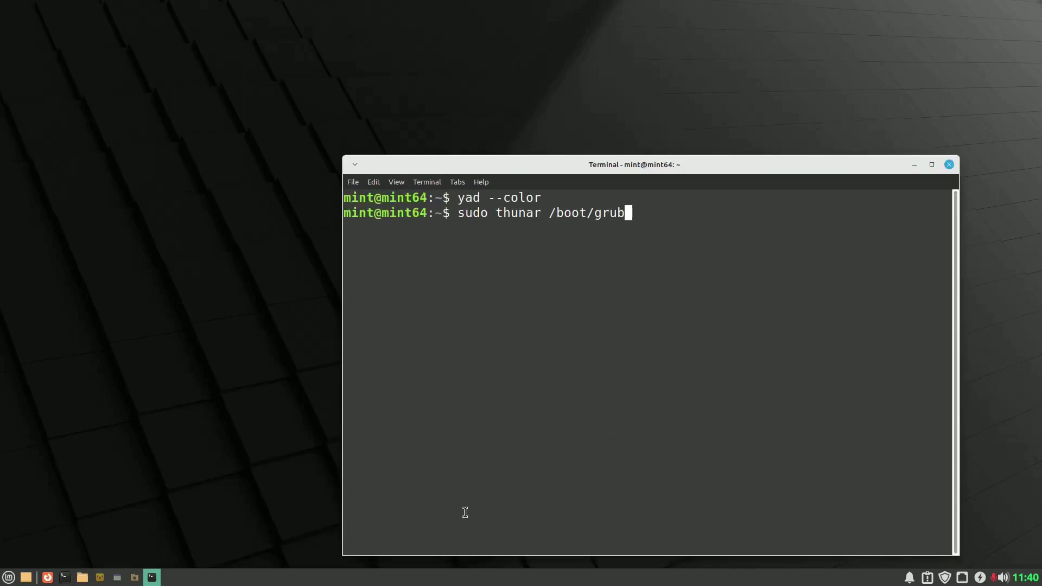
{"action": "key", "text": "Return"}
{"action": "type", "text": "*"}
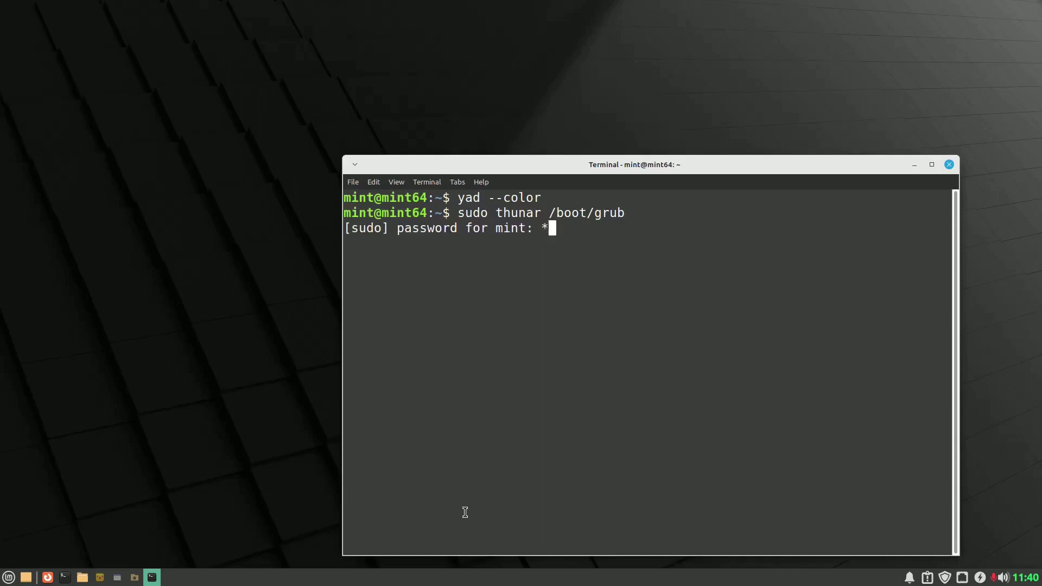
{"action": "type", "text": "***********"}
{"action": "key", "text": "Return"}
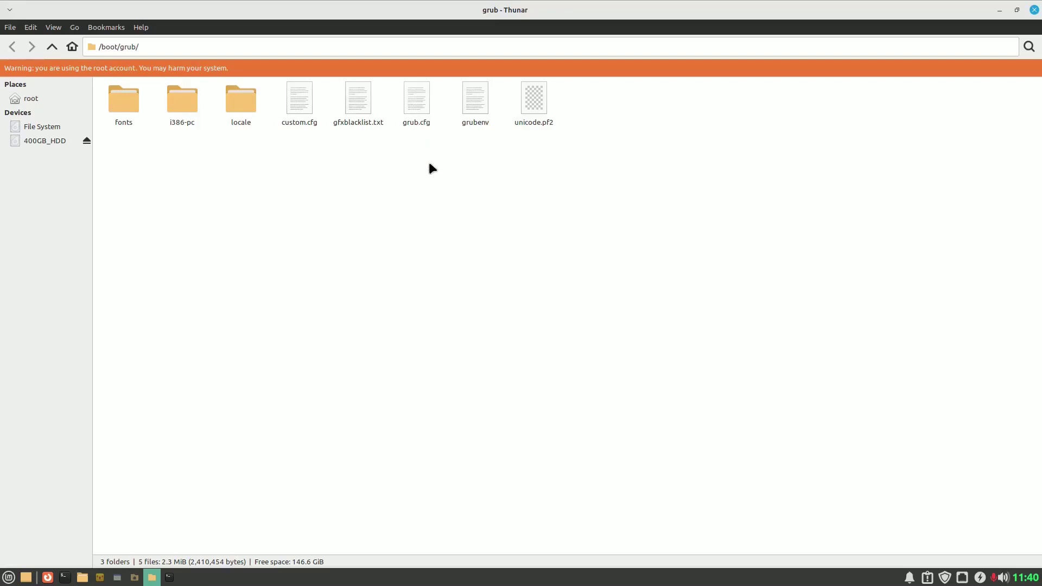
- Open grub.cfg in Geany, save a copy as grub-original.cfg in /boot/grub, and close the editor
{"action": "right_click", "coordinate": [415, 106]}
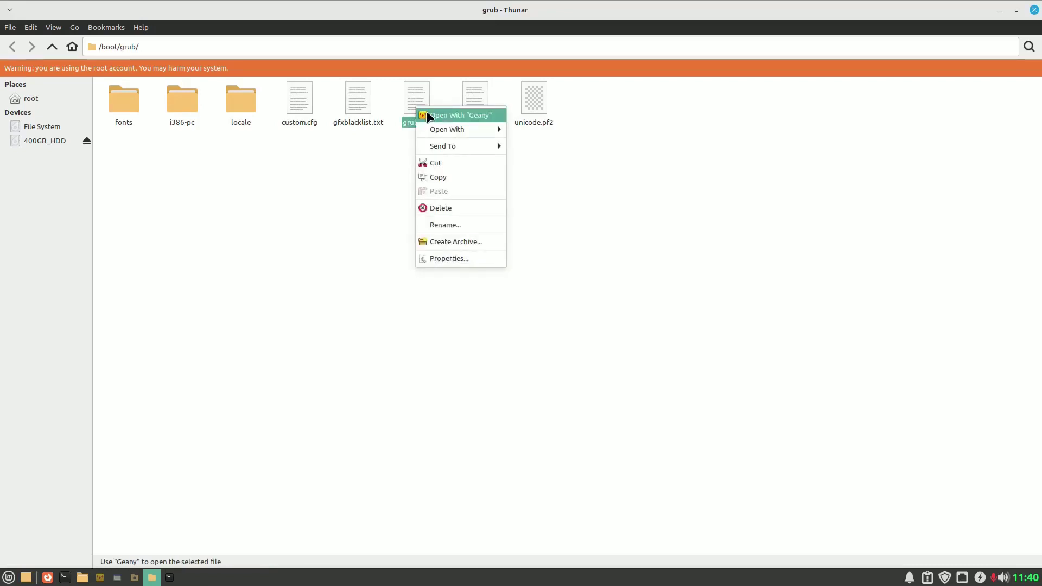
{"action": "left_click", "coordinate": [429, 116]}
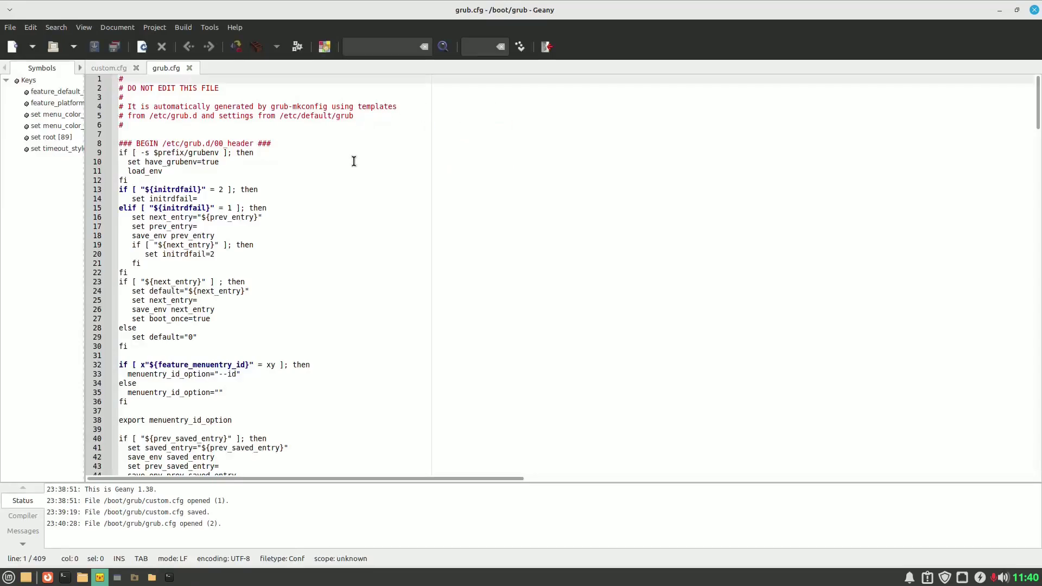
{"action": "left_click", "coordinate": [11, 29]}
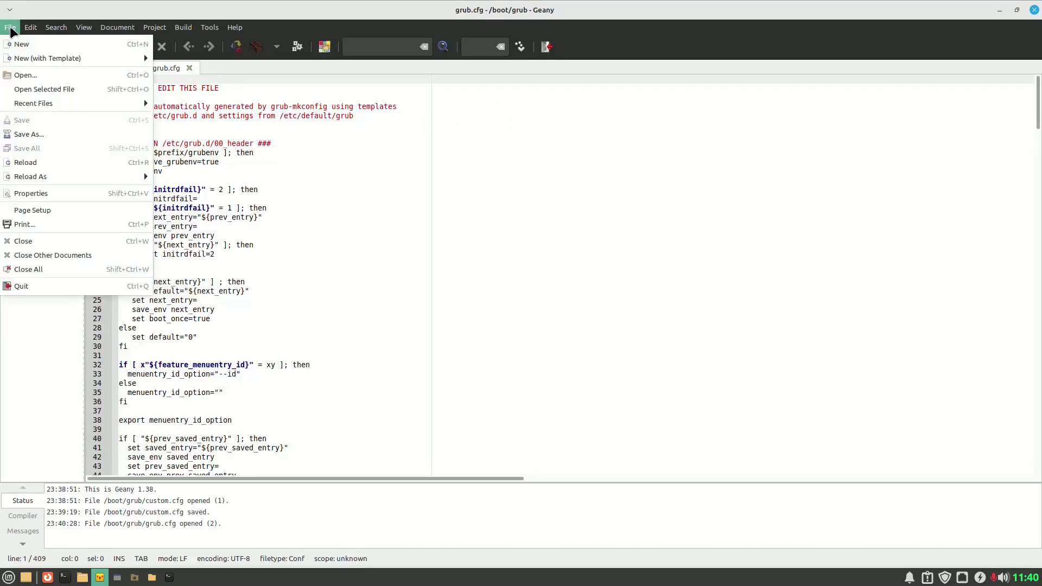
{"action": "left_click", "coordinate": [24, 135]}
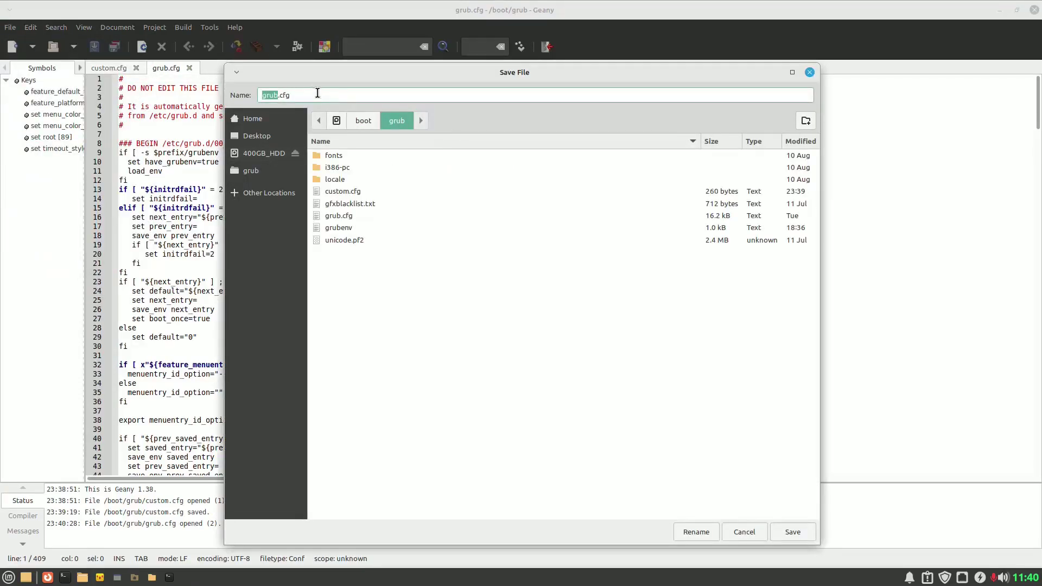
{"action": "key", "text": "Right"}
{"action": "type", "text": "-r"}
{"action": "key", "text": "BackSpace"}
{"action": "type", "text": "original"}
{"action": "left_click", "coordinate": [792, 532]}
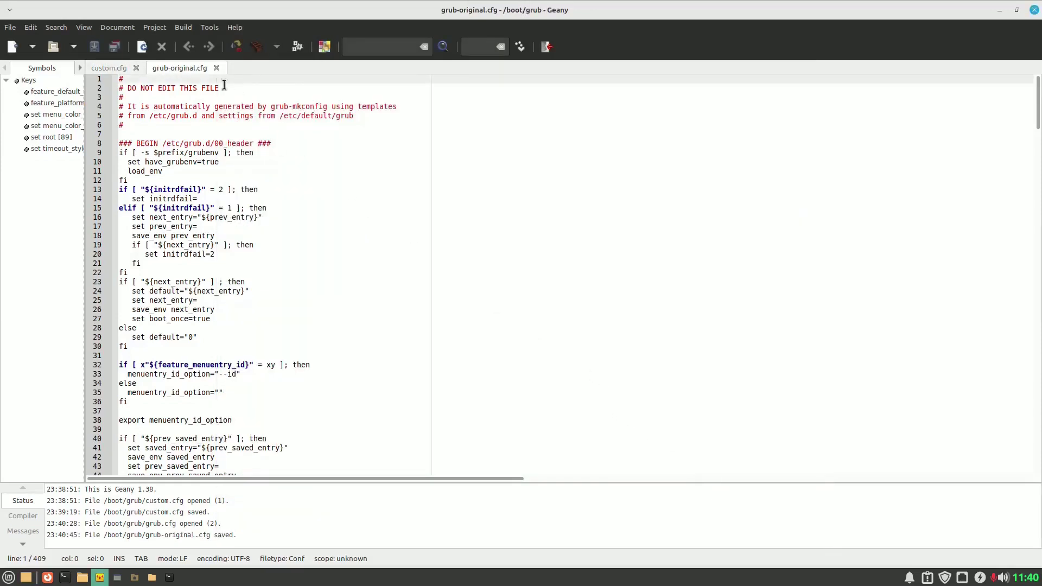
{"action": "left_click", "coordinate": [1034, 9]}
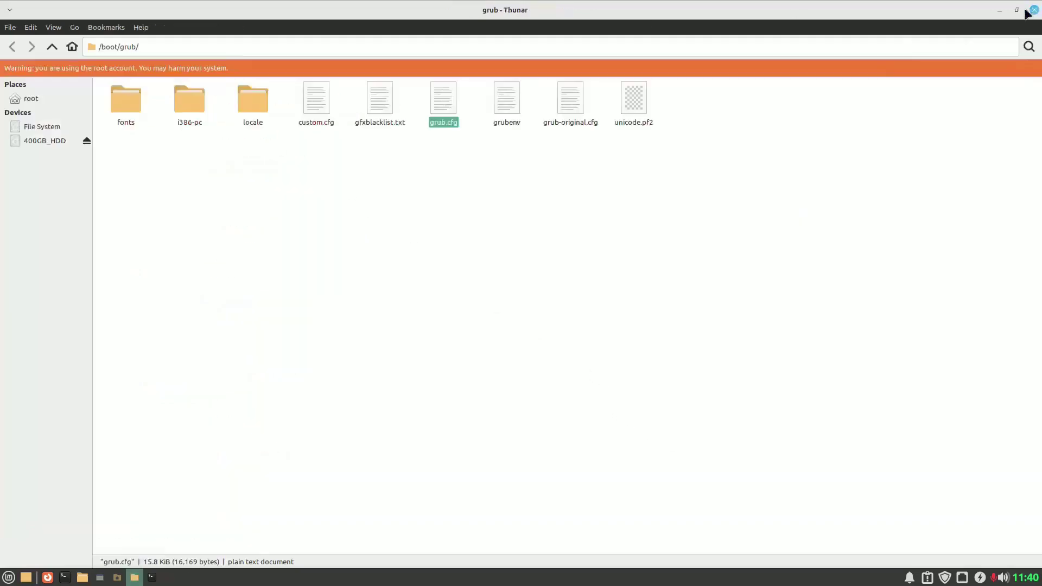
- Reopen the grub.cfg file from /boot/grub in Geany
{"action": "left_click", "coordinate": [525, 197]}
{"action": "right_click", "coordinate": [440, 104]}
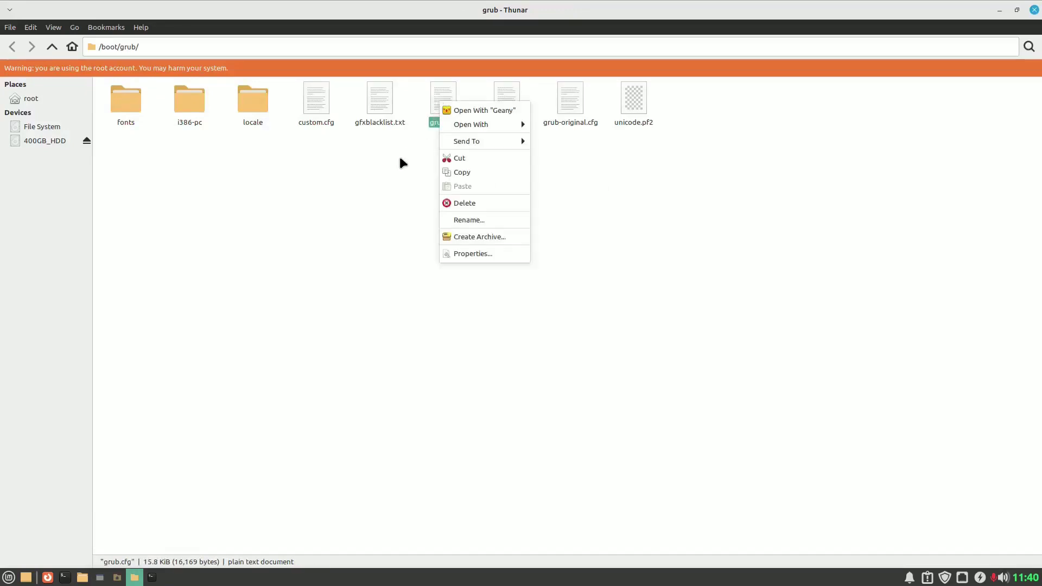
{"action": "left_click", "coordinate": [479, 110]}
- Examine the Linux Mint 21.2 Xfce menuentry and the Advanced options submenu with its kernel and recovery entries in grub.cfg
{"action": "scroll", "coordinate": [438, 277], "scroll_direction": "down", "scroll_amount": 10}
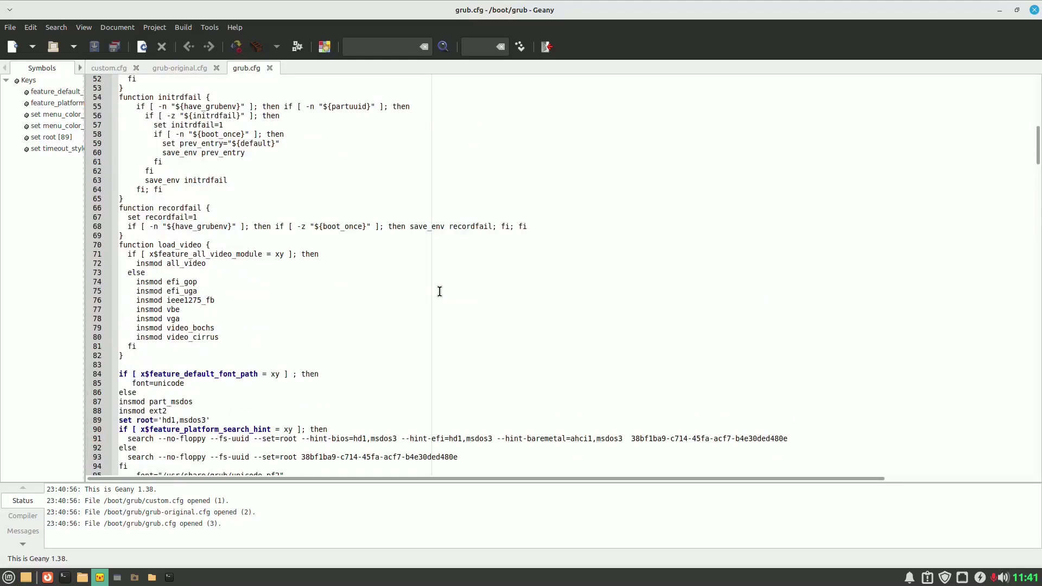
{"action": "scroll", "coordinate": [440, 292], "scroll_direction": "down", "scroll_amount": 15}
{"action": "scroll", "coordinate": [439, 295], "scroll_direction": "down", "scroll_amount": 7}
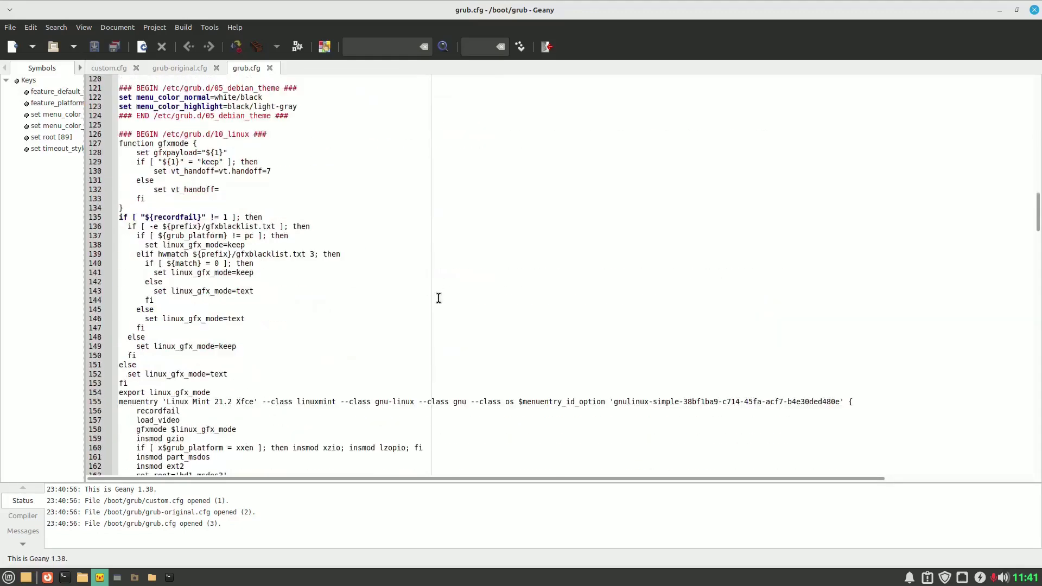
{"action": "scroll", "coordinate": [421, 295], "scroll_direction": "down", "scroll_amount": 5}
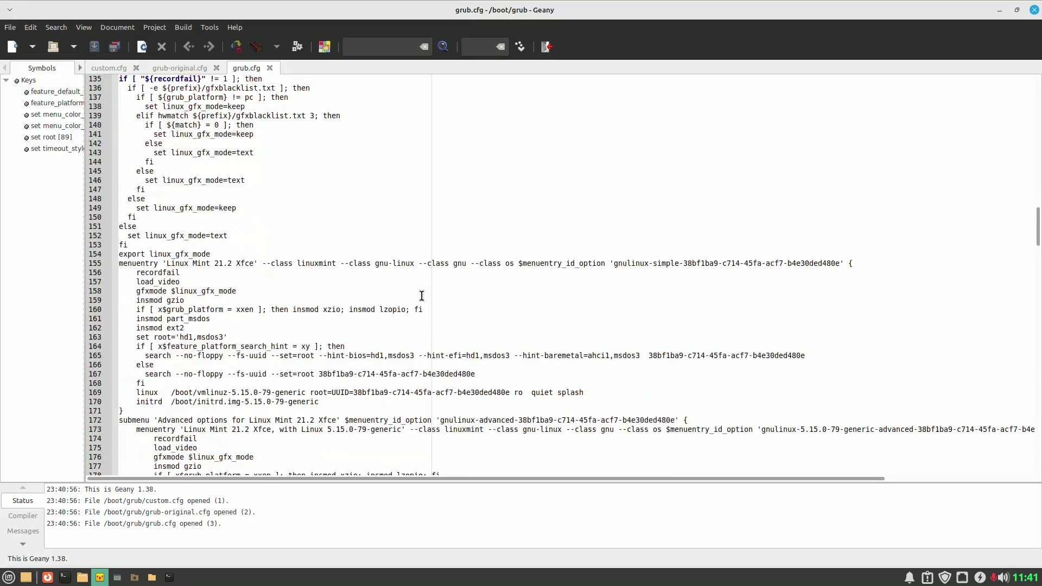
{"action": "scroll", "coordinate": [416, 298], "scroll_direction": "down", "scroll_amount": 5}
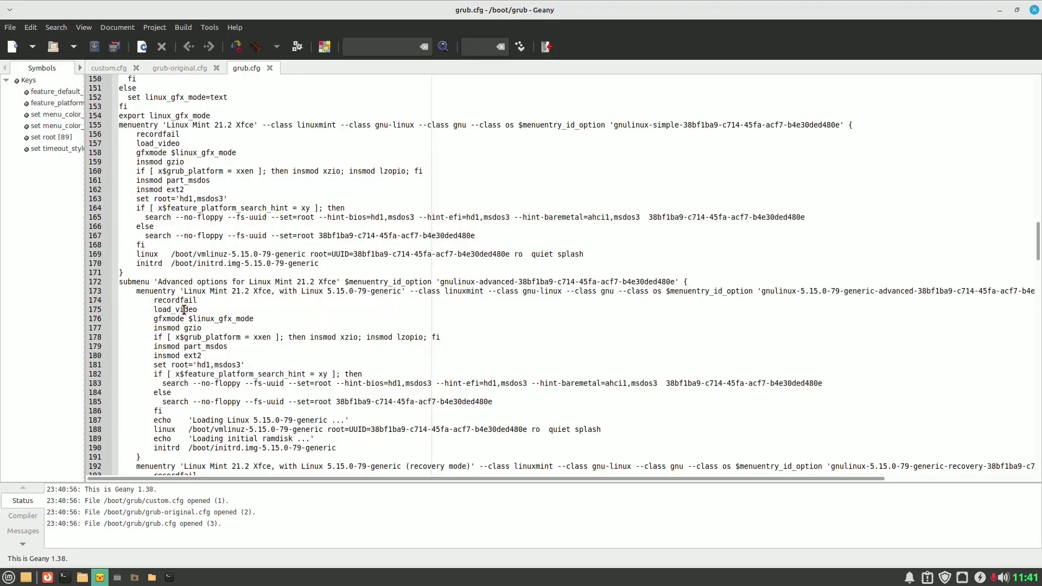
{"action": "scroll", "coordinate": [200, 295], "scroll_direction": "down", "scroll_amount": 1}
{"action": "scroll", "coordinate": [200, 296], "scroll_direction": "up", "scroll_amount": 11}
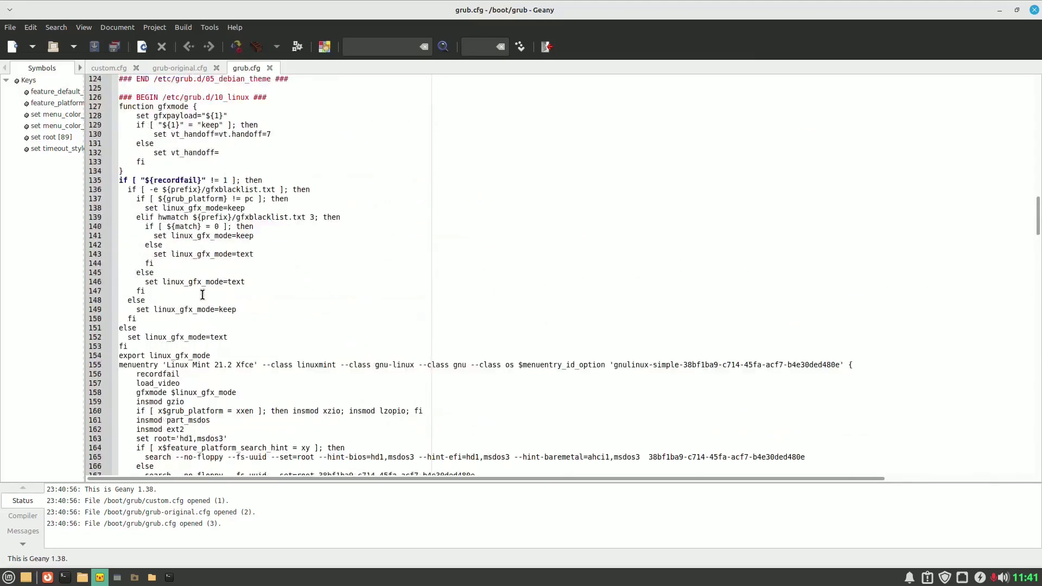
{"action": "scroll", "coordinate": [183, 323], "scroll_direction": "down", "scroll_amount": 3}
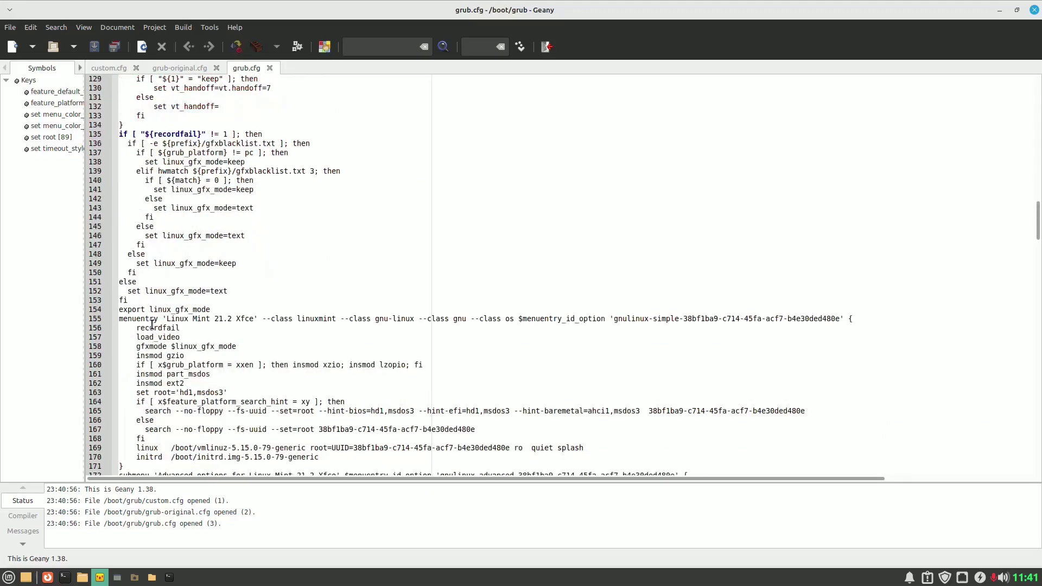
{"action": "scroll", "coordinate": [238, 334], "scroll_direction": "down", "scroll_amount": 3}
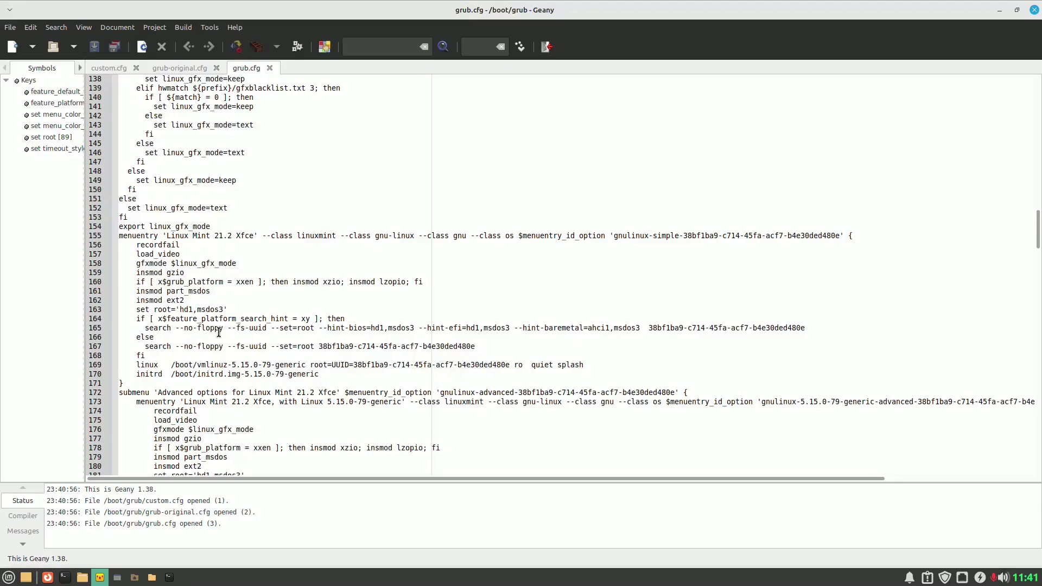
{"action": "scroll", "coordinate": [195, 365], "scroll_direction": "down", "scroll_amount": 3}
{"action": "scroll", "coordinate": [195, 365], "scroll_direction": "down", "scroll_amount": 3}
{"action": "scroll", "coordinate": [169, 306], "scroll_direction": "down", "scroll_amount": 6}
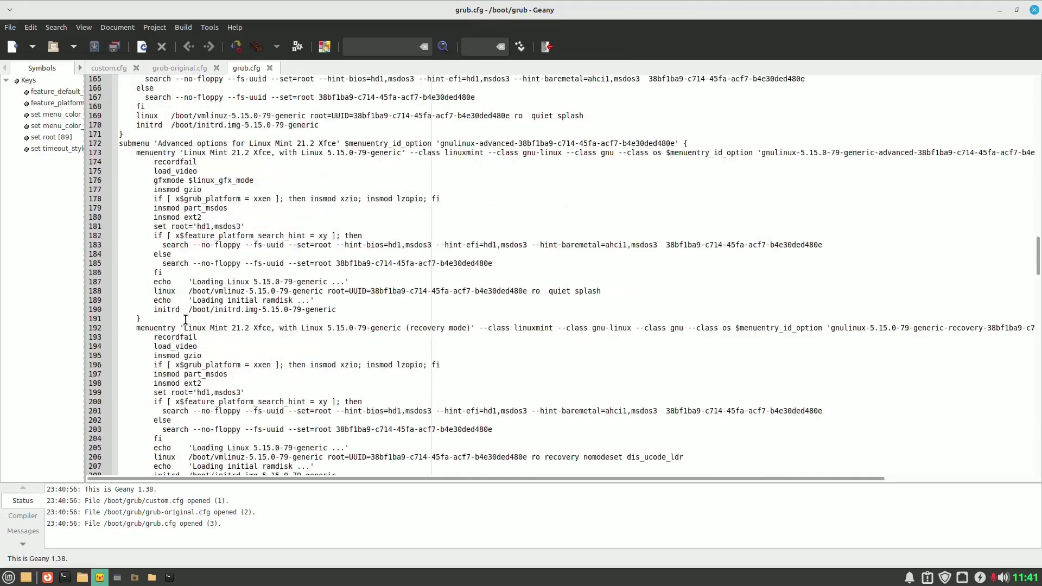
{"action": "scroll", "coordinate": [209, 329], "scroll_direction": "down", "scroll_amount": 4}
{"action": "scroll", "coordinate": [228, 329], "scroll_direction": "down", "scroll_amount": 5}
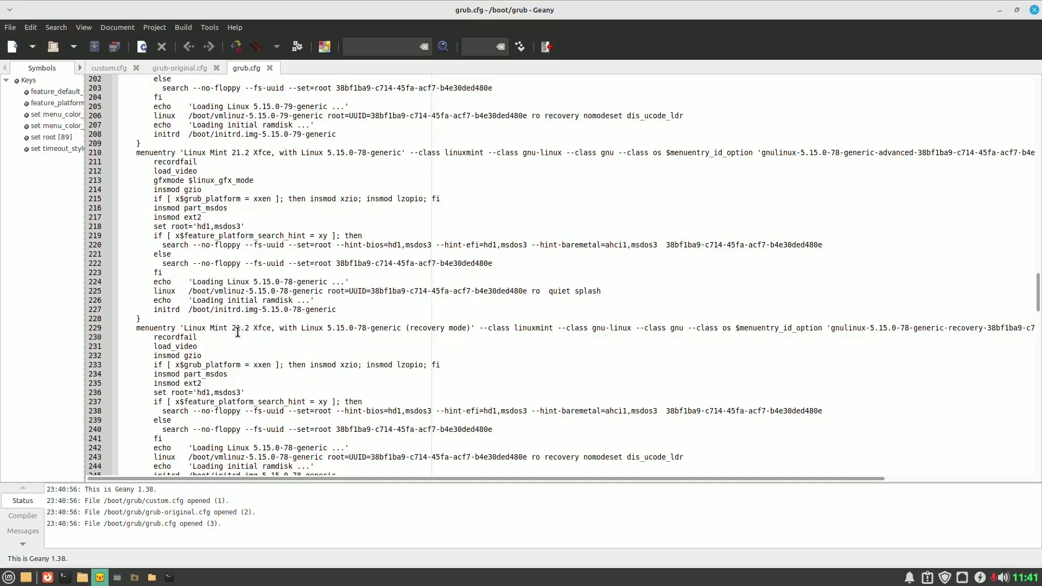
- Delete the whole 'Advanced options for Linux Mint 21.2 Xfce' submenu block, including its closing brace, keeping the main Linux Mint menuentry
{"action": "scroll", "coordinate": [215, 321], "scroll_direction": "up", "scroll_amount": 7}
{"action": "scroll", "coordinate": [215, 321], "scroll_direction": "up", "scroll_amount": 8}
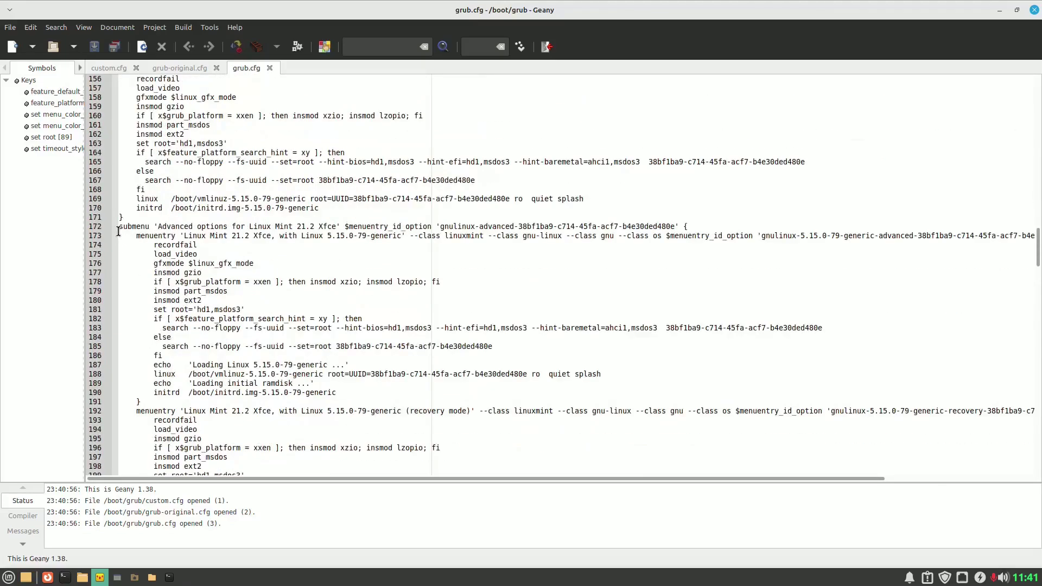
{"action": "left_click_drag", "start_coordinate": [121, 226], "coordinate": [385, 445]}
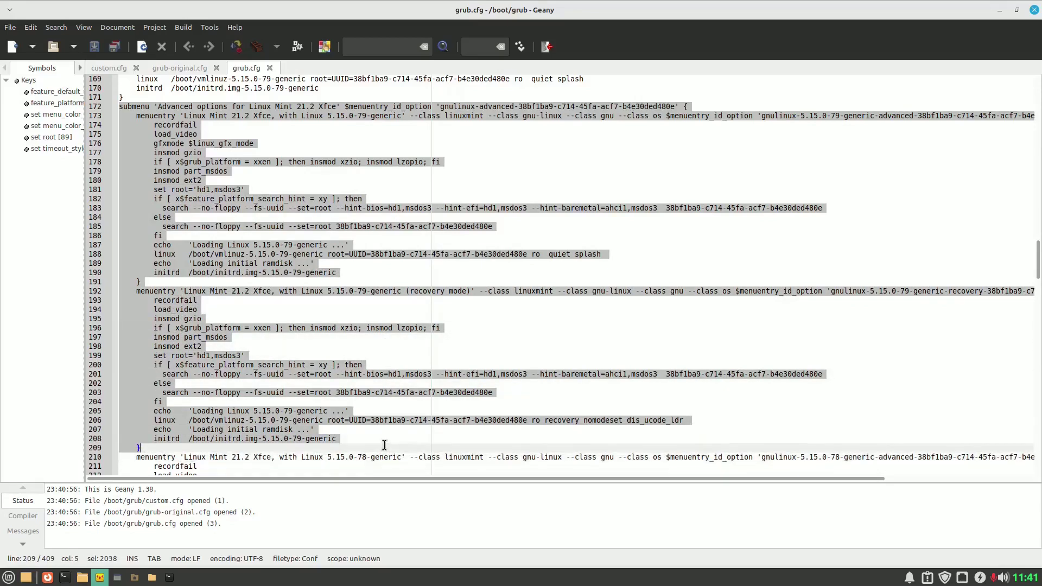
{"action": "key", "text": "shift+Down"}
{"action": "key", "text": "shift+Down"}
{"action": "key", "text": "shift+Down"}
{"action": "key", "text": "shift+Down"}
{"action": "key", "text": "shift+Down"}
{"action": "key", "text": "shift+Down"}
{"action": "key", "text": "shift+Down"}
{"action": "key", "text": "shift+Down"}
{"action": "key", "text": "shift+Down"}
{"action": "key", "text": "shift+Down"}
{"action": "key", "text": "shift+Down"}
{"action": "key", "text": "shift+Down"}
{"action": "key", "text": "shift+Down"}
{"action": "key", "text": "shift+Down"}
{"action": "key", "text": "shift+Down"}
{"action": "key", "text": "shift+Down"}
{"action": "key", "text": "shift+Down"}
{"action": "key", "text": "shift+Down"}
{"action": "key", "text": "shift+Down"}
{"action": "key", "text": "shift+Down"}
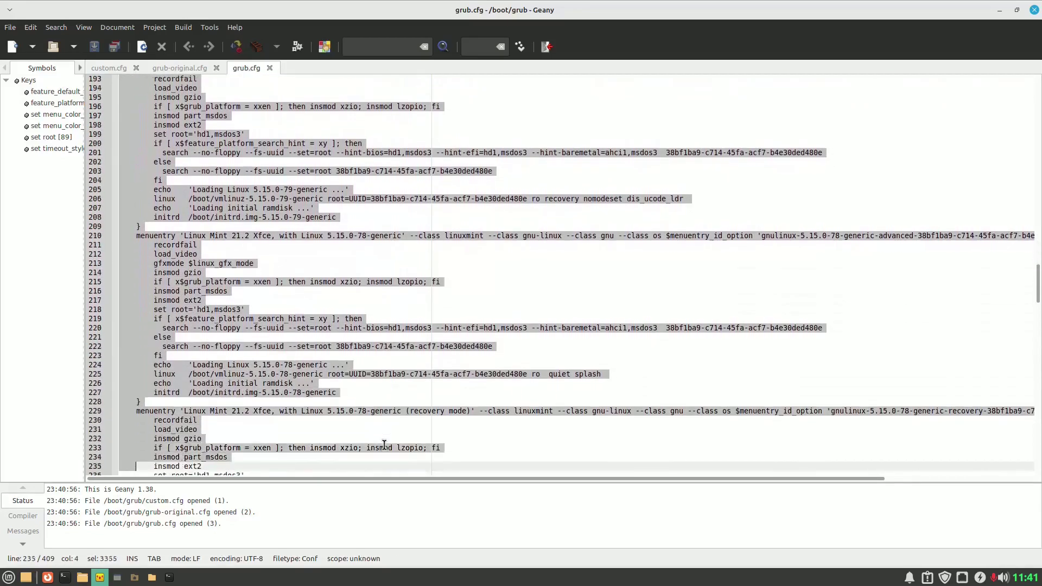
{"action": "key", "text": "shift+Down"}
{"action": "key", "text": "shift+Down"}
{"action": "key", "text": "shift+Down"}
{"action": "key", "text": "shift+Down"}
{"action": "key", "text": "shift+Down"}
{"action": "key", "text": "shift+Down"}
{"action": "key", "text": "shift+Down"}
{"action": "key", "text": "shift+Down"}
{"action": "key", "text": "shift+Down"}
{"action": "key", "text": "shift+Down"}
{"action": "key", "text": "shift+Down"}
{"action": "key", "text": "shift+Down"}
{"action": "key", "text": "shift+Down"}
{"action": "key", "text": "shift+Down"}
{"action": "key", "text": "shift+Down"}
{"action": "key", "text": "shift+Down"}
{"action": "key", "text": "shift+Down"}
{"action": "key", "text": "shift+Down"}
{"action": "key", "text": "shift+Down"}
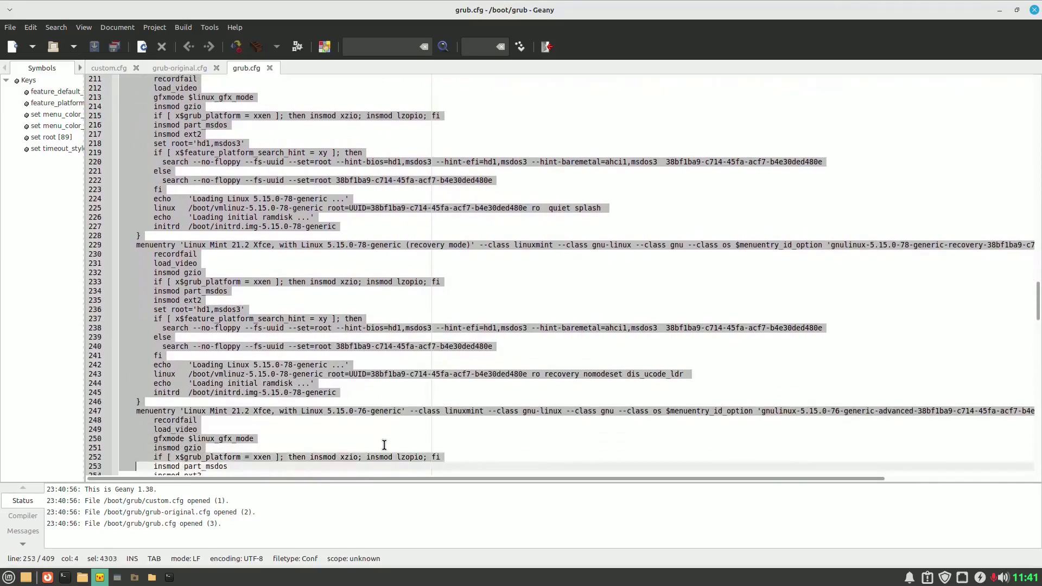
{"action": "key", "text": "shift+Down"}
{"action": "key", "text": "shift+Down"}
{"action": "key", "text": "shift+Down"}
{"action": "key", "text": "shift+Down"}
{"action": "key", "text": "shift+Down"}
{"action": "key", "text": "shift+Down"}
{"action": "key", "text": "shift+Down"}
{"action": "key", "text": "shift+Down"}
{"action": "key", "text": "shift+Down"}
{"action": "key", "text": "shift+Down"}
{"action": "key", "text": "shift+Down"}
{"action": "key", "text": "shift+Down"}
{"action": "key", "text": "shift+Down"}
{"action": "key", "text": "shift+Down"}
{"action": "key", "text": "shift+Down"}
{"action": "key", "text": "shift+Down"}
{"action": "key", "text": "shift+Down"}
{"action": "key", "text": "shift+Down"}
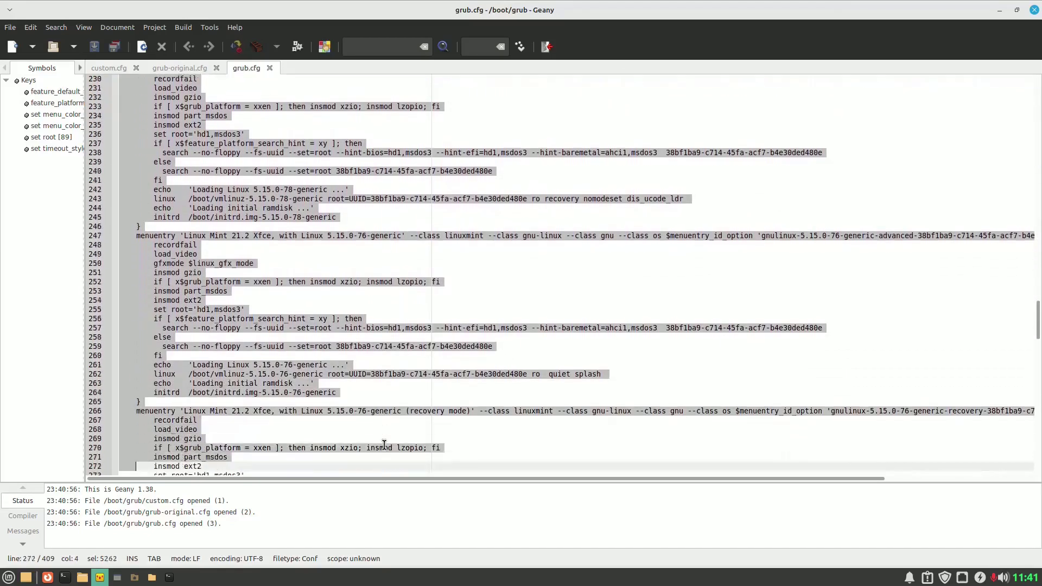
{"action": "key", "text": "shift+Down"}
{"action": "key", "text": "shift+Down"}
{"action": "key", "text": "shift+Down"}
{"action": "key", "text": "shift+Down"}
{"action": "key", "text": "shift+Down"}
{"action": "key", "text": "shift+Down"}
{"action": "key", "text": "shift+Down"}
{"action": "key", "text": "shift+Down"}
{"action": "key", "text": "shift+Down"}
{"action": "key", "text": "shift+Down"}
{"action": "key", "text": "shift+Down"}
{"action": "key", "text": "shift+Down"}
{"action": "key", "text": "shift+Down"}
{"action": "key", "text": "shift+Down"}
{"action": "key", "text": "shift+Down"}
{"action": "key", "text": "shift+Down"}
{"action": "key", "text": "shift+Down"}
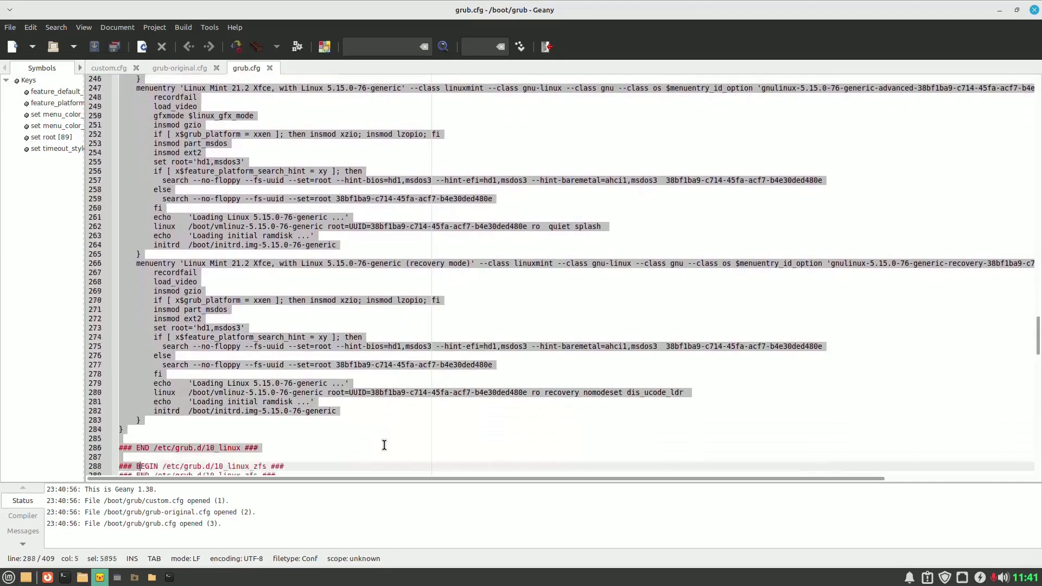
{"action": "key", "text": "shift+Up"}
{"action": "key", "text": "shift+Up"}
{"action": "key", "text": "shift+Up"}
{"action": "key", "text": "shift+Up"}
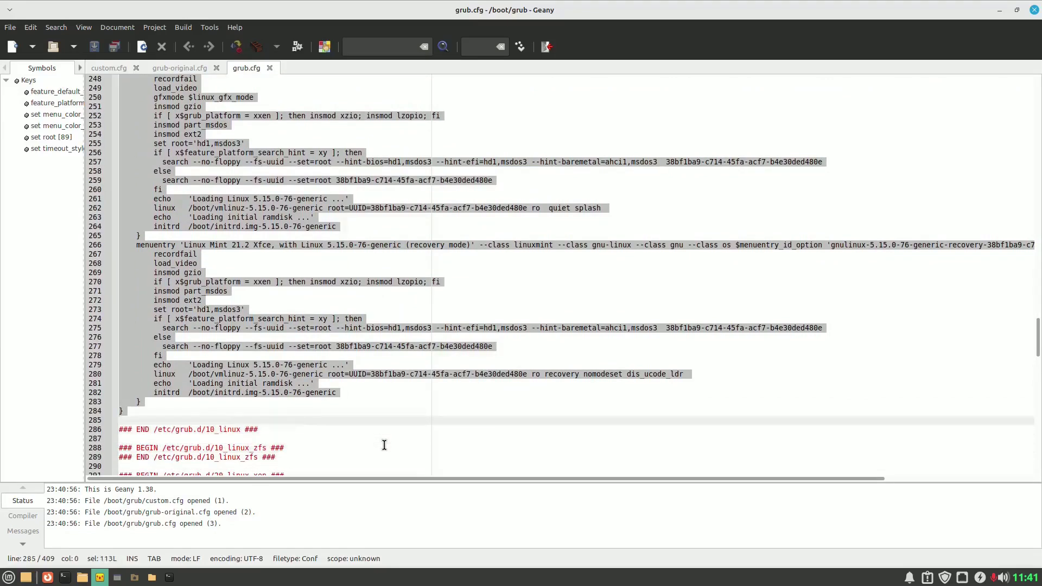
{"action": "key", "text": "Delete"}
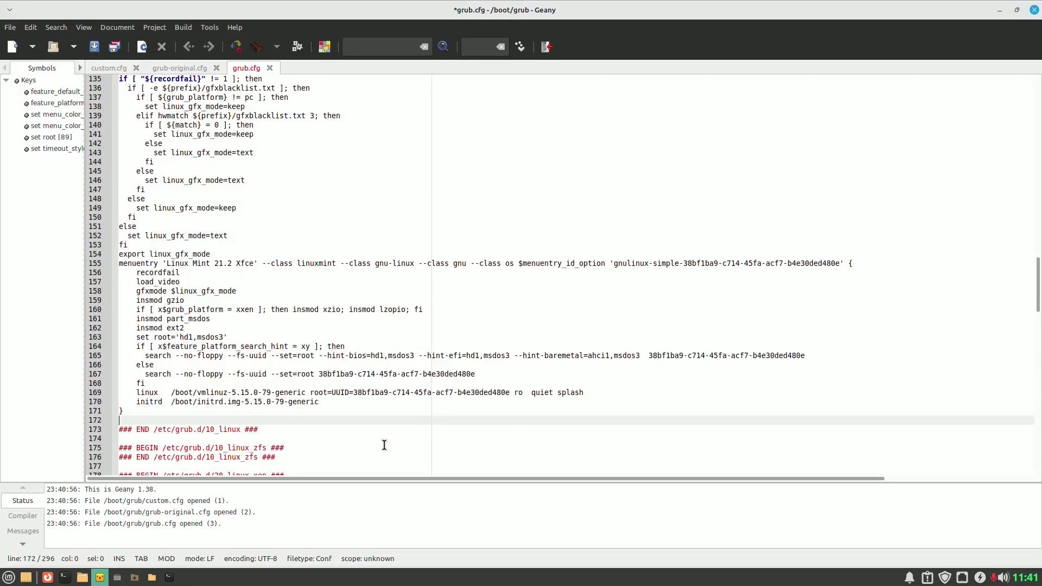
- Remove the text (on /dev/sdb1) from the Windows 10 menuentry title so that it reads 'Windows 10'
{"action": "scroll", "coordinate": [383, 440], "scroll_direction": "down", "scroll_amount": 6}
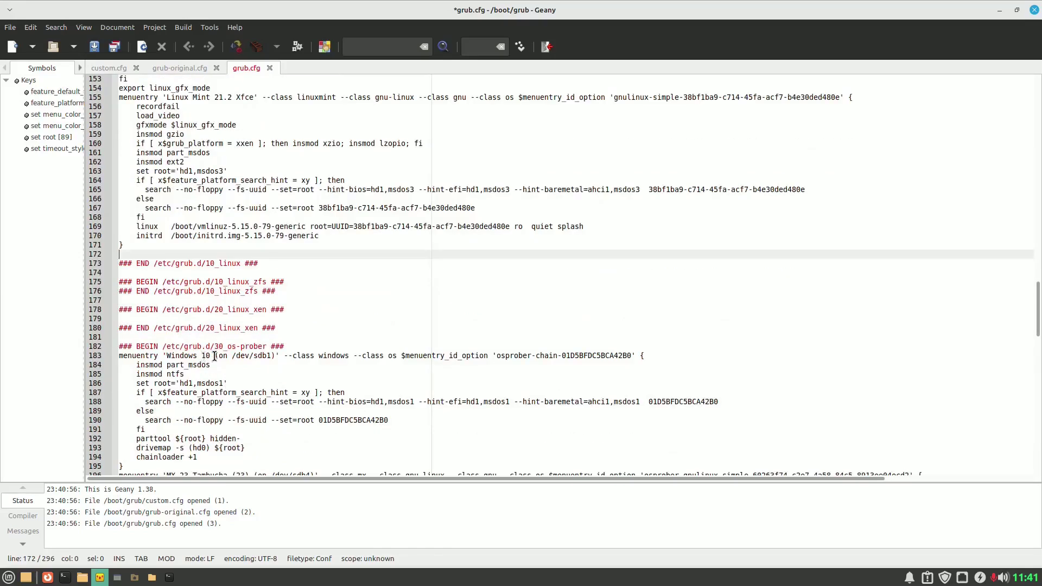
{"action": "left_click_drag", "start_coordinate": [215, 356], "coordinate": [273, 356]}
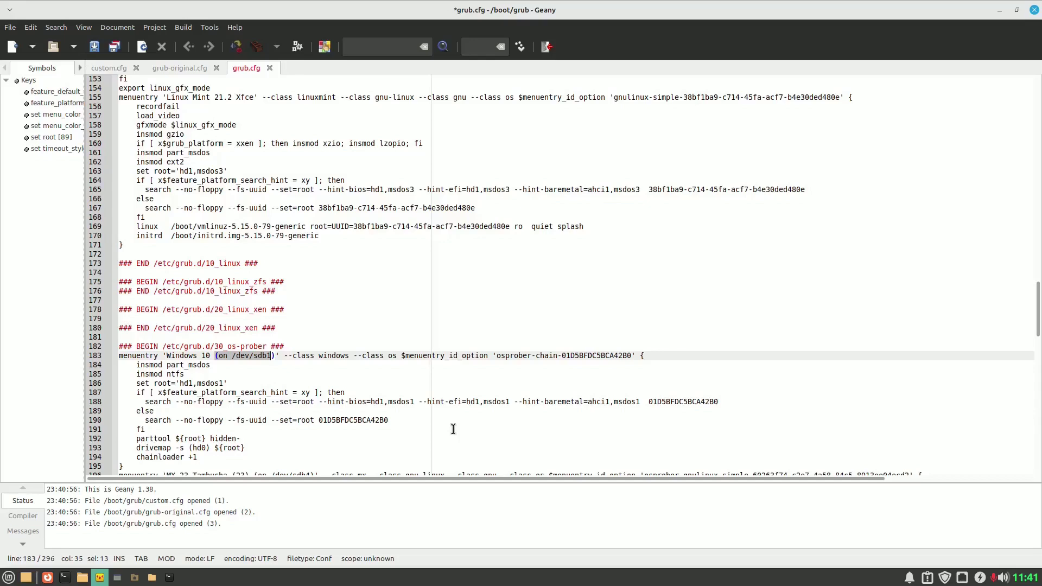
{"action": "key", "text": "Delete"}
{"action": "key", "text": "Delete"}
{"action": "key", "text": "Delete"}
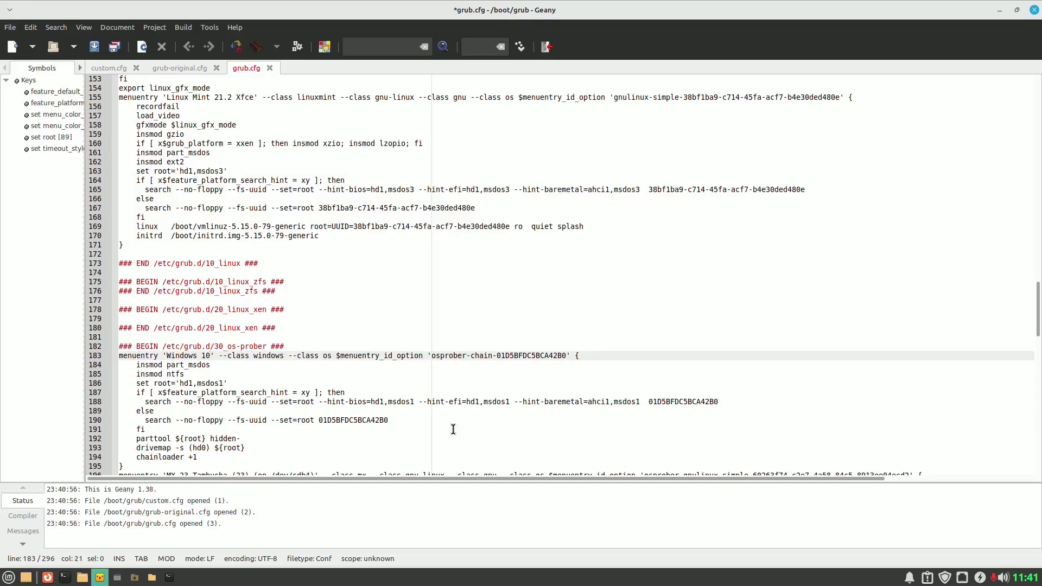
- Delete the text ' (23) (on /dev/sdb4' after 'MX 23 Tambucha' in the title of the main MX menuentry
{"action": "key", "text": "Down"}
{"action": "key", "text": "Down"}
{"action": "key", "text": "Down"}
{"action": "key", "text": "Down"}
{"action": "key", "text": "Down"}
{"action": "key", "text": "Down"}
{"action": "key", "text": "Down"}
{"action": "key", "text": "Down"}
{"action": "key", "text": "Down"}
{"action": "key", "text": "Down"}
{"action": "key", "text": "Down"}
{"action": "key", "text": "Down"}
{"action": "key", "text": "Down"}
{"action": "key", "text": "Down"}
{"action": "key", "text": "Down"}
{"action": "key", "text": "Down"}
{"action": "key", "text": "Down"}
{"action": "key", "text": "Down"}
{"action": "key", "text": "Down"}
{"action": "key", "text": "Down"}
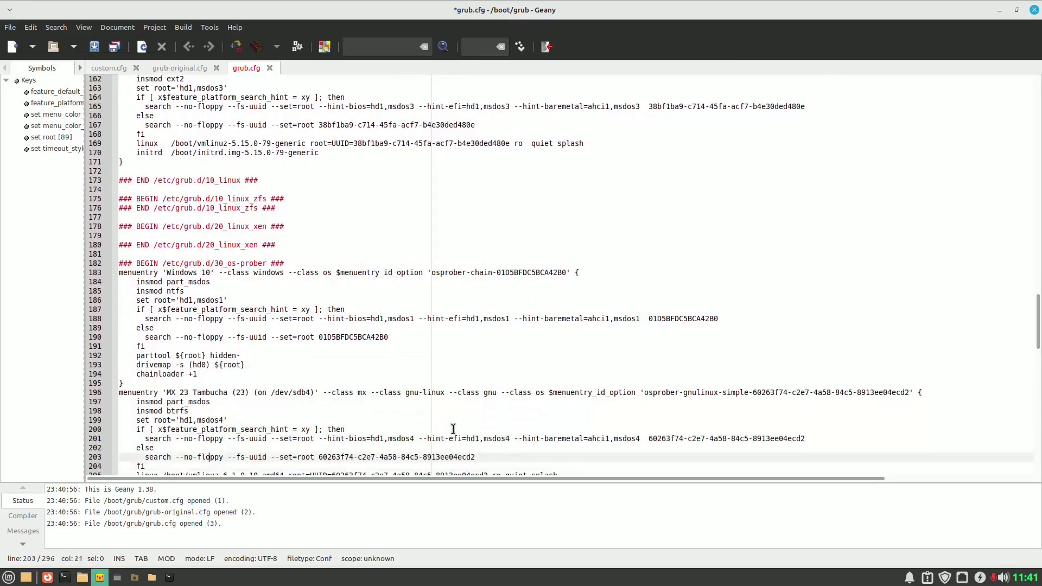
{"action": "key", "text": "Up"}
{"action": "key", "text": "Up"}
{"action": "key", "text": "Up"}
{"action": "key", "text": "Up"}
{"action": "key", "text": "Up"}
{"action": "key", "text": "Up"}
{"action": "key", "text": "Up"}
{"action": "key", "text": "Left"}
{"action": "key", "text": "Left"}
{"action": "key", "text": "Left"}
{"action": "key", "text": "Left"}
{"action": "key", "text": "Left"}
{"action": "key", "text": "Left"}
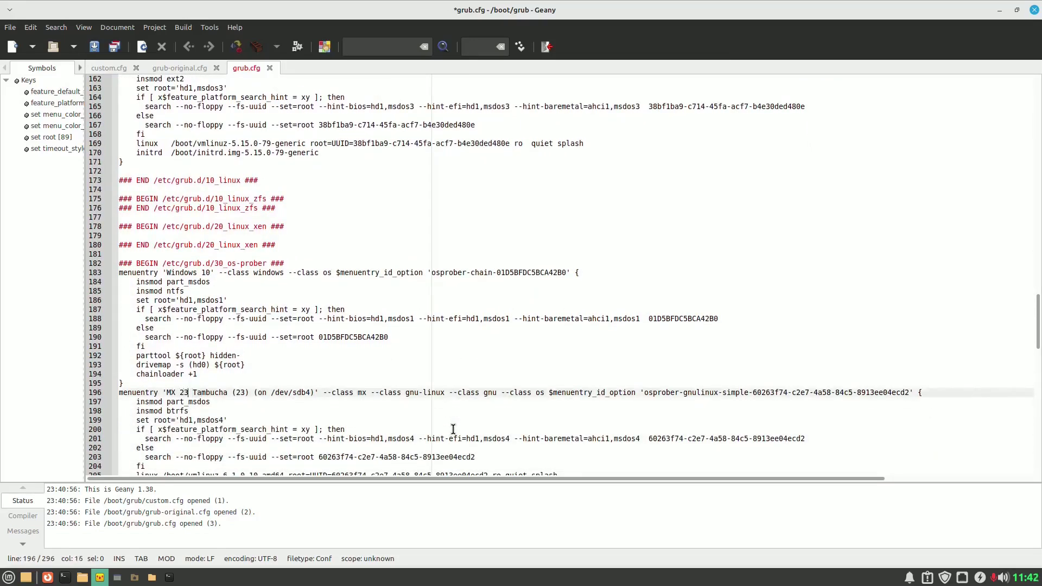
{"action": "key", "text": "Right"}
{"action": "key", "text": "Right"}
{"action": "key", "text": "Right"}
{"action": "key", "text": "Right"}
{"action": "key", "text": "Right"}
{"action": "key", "text": "Right"}
{"action": "key", "text": "shift+Down"}
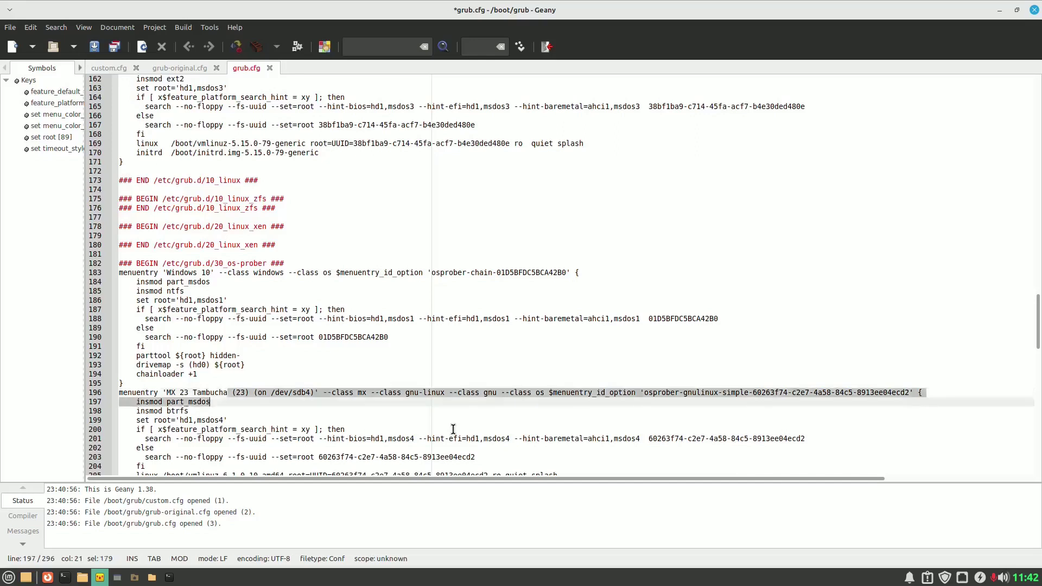
{"action": "key", "text": "Left"}
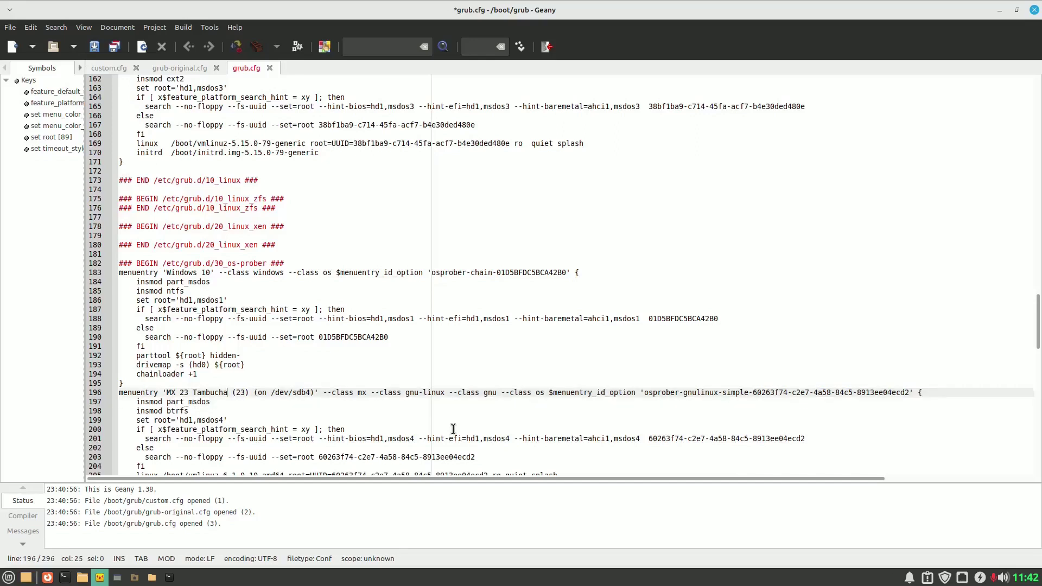
{"action": "key", "text": "shift+Right"}
{"action": "key", "text": "shift+Right"}
{"action": "key", "text": "shift+Right"}
{"action": "key", "text": "shift+Right"}
{"action": "key", "text": "shift+Right"}
{"action": "key", "text": "shift+Right"}
{"action": "key", "text": "shift+Right"}
{"action": "key", "text": "shift+Right"}
{"action": "key", "text": "shift+Right"}
{"action": "key", "text": "shift+Right"}
{"action": "key", "text": "shift+Right"}
{"action": "key", "text": "shift+Right"}
{"action": "key", "text": "shift+Right"}
{"action": "key", "text": "shift+Right"}
{"action": "key", "text": "shift+Right"}
{"action": "key", "text": "shift+Right"}
{"action": "key", "text": "shift+Right"}
{"action": "key", "text": "shift+Right"}
{"action": "key", "text": "shift+Right"}
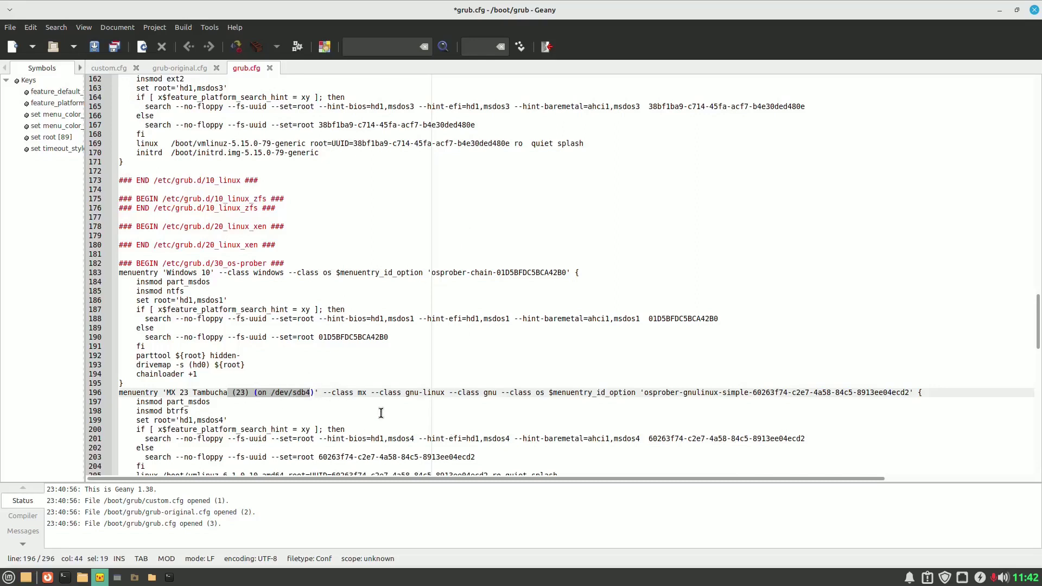
{"action": "key", "text": "Delete"}
- Delete the whole 'Advanced options for MX 23 Tambucha (23) (on /dev/sdb4)' submenu block through its closing brace, keeping the timeout settings below it
{"action": "key", "text": "Down"}
{"action": "key", "text": "Down"}
{"action": "key", "text": "Down"}
{"action": "key", "text": "Down"}
{"action": "key", "text": "Down"}
{"action": "key", "text": "Down"}
{"action": "key", "text": "Down"}
{"action": "key", "text": "Down"}
{"action": "key", "text": "Down"}
{"action": "key", "text": "Down"}
{"action": "key", "text": "Down"}
{"action": "key", "text": "Down"}
{"action": "key", "text": "Down"}
{"action": "key", "text": "Down"}
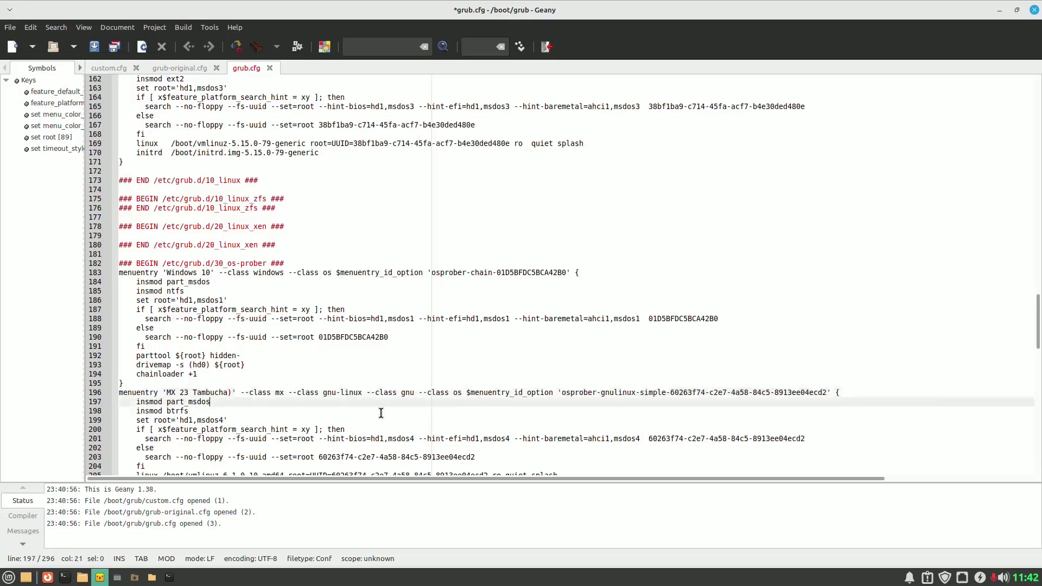
{"action": "key", "text": "Down"}
{"action": "key", "text": "Down"}
{"action": "key", "text": "Down"}
{"action": "key", "text": "Down"}
{"action": "key", "text": "Down"}
{"action": "key", "text": "Up"}
{"action": "key", "text": "Up"}
{"action": "key", "text": "Up"}
{"action": "key", "text": "Up"}
{"action": "key", "text": "Up"}
{"action": "key", "text": "Up"}
{"action": "key", "text": "Up"}
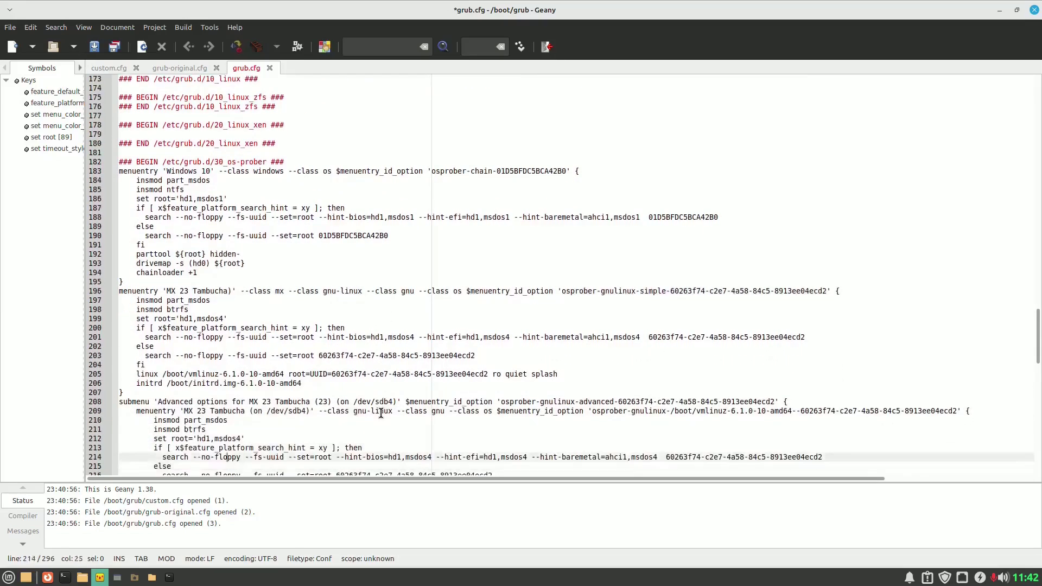
{"action": "key", "text": "Home"}
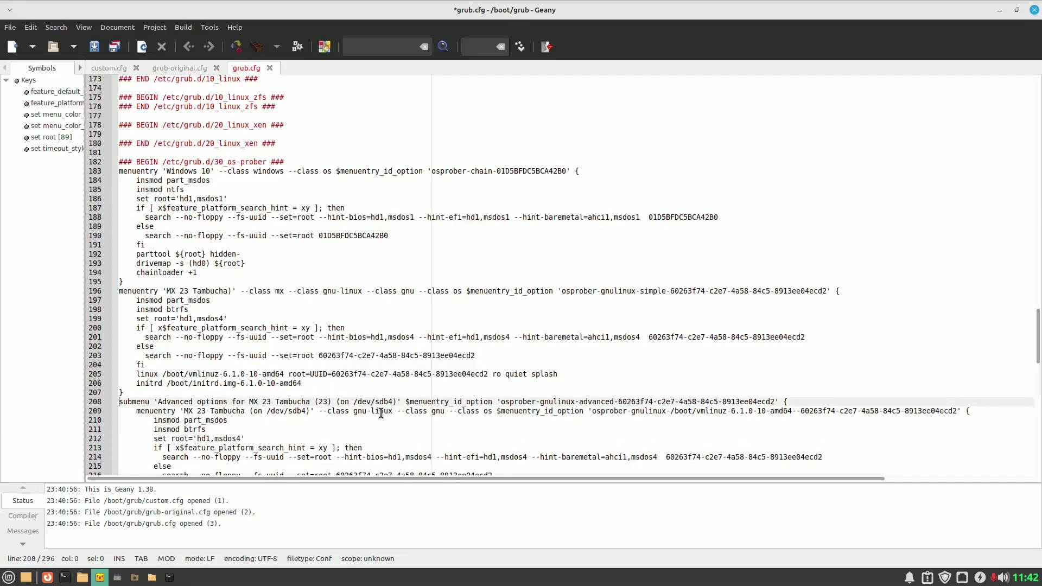
{"action": "key", "text": "shift+Down"}
{"action": "key", "text": "shift+Down"}
{"action": "key", "text": "shift+Down"}
{"action": "key", "text": "shift+Down"}
{"action": "key", "text": "shift+Down"}
{"action": "key", "text": "shift+Down"}
{"action": "key", "text": "shift+Down"}
{"action": "key", "text": "shift+Down"}
{"action": "key", "text": "shift+Down"}
{"action": "key", "text": "shift+Down"}
{"action": "key", "text": "shift+Down"}
{"action": "key", "text": "shift+Down"}
{"action": "key", "text": "shift+Down"}
{"action": "key", "text": "shift+Down"}
{"action": "key", "text": "shift+Down"}
{"action": "key", "text": "shift+Down"}
{"action": "key", "text": "shift+Down"}
{"action": "key", "text": "shift+Down"}
{"action": "key", "text": "shift+Down"}
{"action": "key", "text": "shift+Down"}
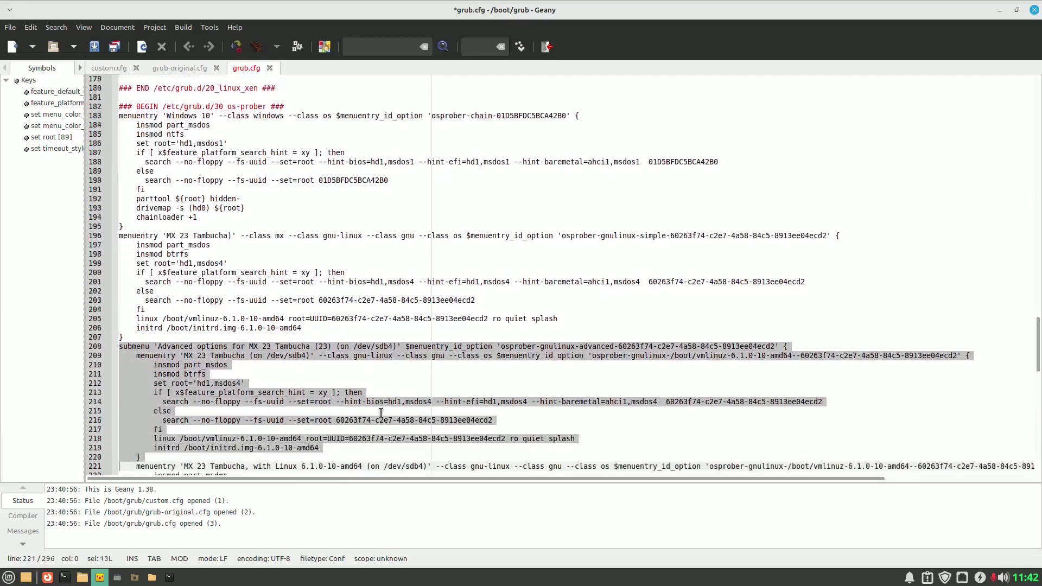
{"action": "key", "text": "shift+Down"}
{"action": "key", "text": "shift+Down"}
{"action": "key", "text": "shift+Down"}
{"action": "key", "text": "shift+Down"}
{"action": "key", "text": "shift+Down"}
{"action": "key", "text": "shift+Down"}
{"action": "key", "text": "shift+Down"}
{"action": "key", "text": "shift+Down"}
{"action": "key", "text": "shift+Down"}
{"action": "key", "text": "shift+Down"}
{"action": "key", "text": "shift+Down"}
{"action": "key", "text": "shift+Down"}
{"action": "key", "text": "shift+Down"}
{"action": "key", "text": "shift+Down"}
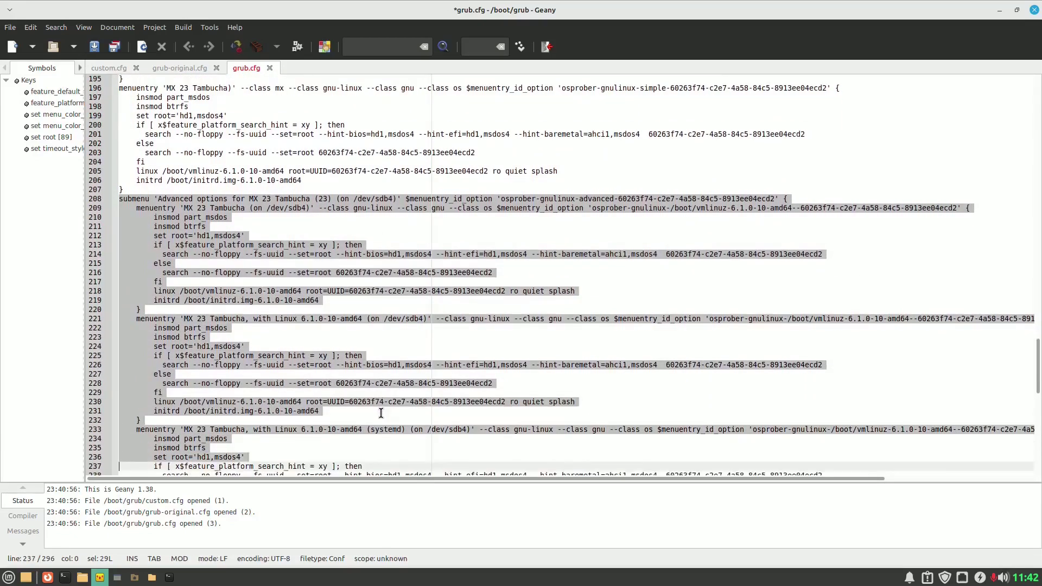
{"action": "key", "text": "shift+Down"}
{"action": "key", "text": "shift+Down"}
{"action": "key", "text": "shift+Down"}
{"action": "key", "text": "shift+Down"}
{"action": "key", "text": "shift+Down"}
{"action": "key", "text": "shift+Down"}
{"action": "key", "text": "shift+Down"}
{"action": "key", "text": "shift+Down"}
{"action": "key", "text": "shift+Down"}
{"action": "key", "text": "shift+Down"}
{"action": "key", "text": "shift+Down"}
{"action": "key", "text": "shift+Down"}
{"action": "key", "text": "shift+Down"}
{"action": "key", "text": "shift+Down"}
{"action": "key", "text": "shift+Down"}
{"action": "key", "text": "shift+Down"}
{"action": "key", "text": "shift+Down"}
{"action": "key", "text": "shift+Down"}
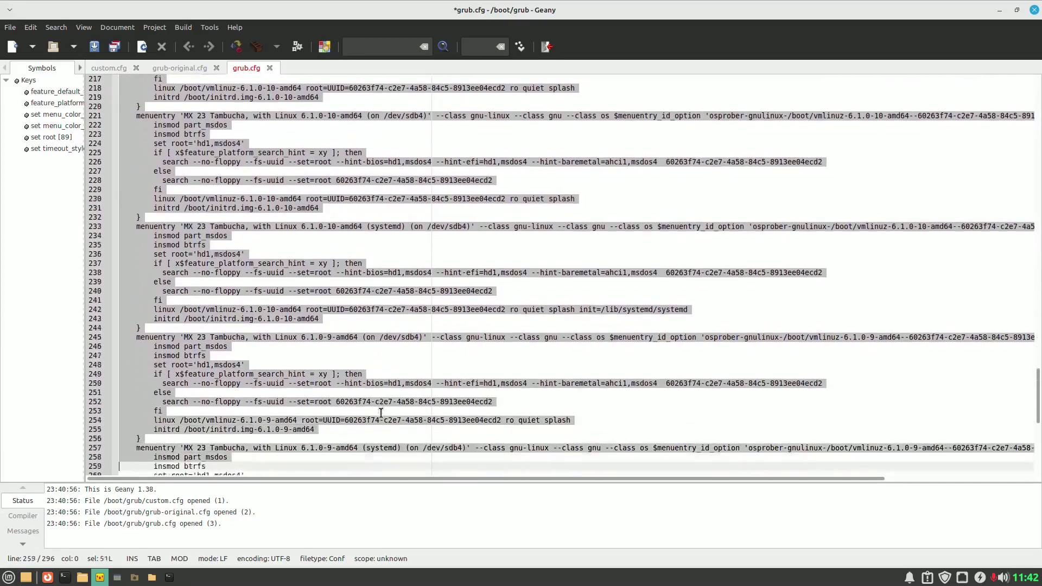
{"action": "key", "text": "shift+Down"}
{"action": "key", "text": "shift+Down"}
{"action": "key", "text": "shift+Down"}
{"action": "key", "text": "shift+Down"}
{"action": "key", "text": "shift+Down"}
{"action": "key", "text": "shift+Down"}
{"action": "key", "text": "shift+Down"}
{"action": "key", "text": "shift+Down"}
{"action": "key", "text": "shift+Down"}
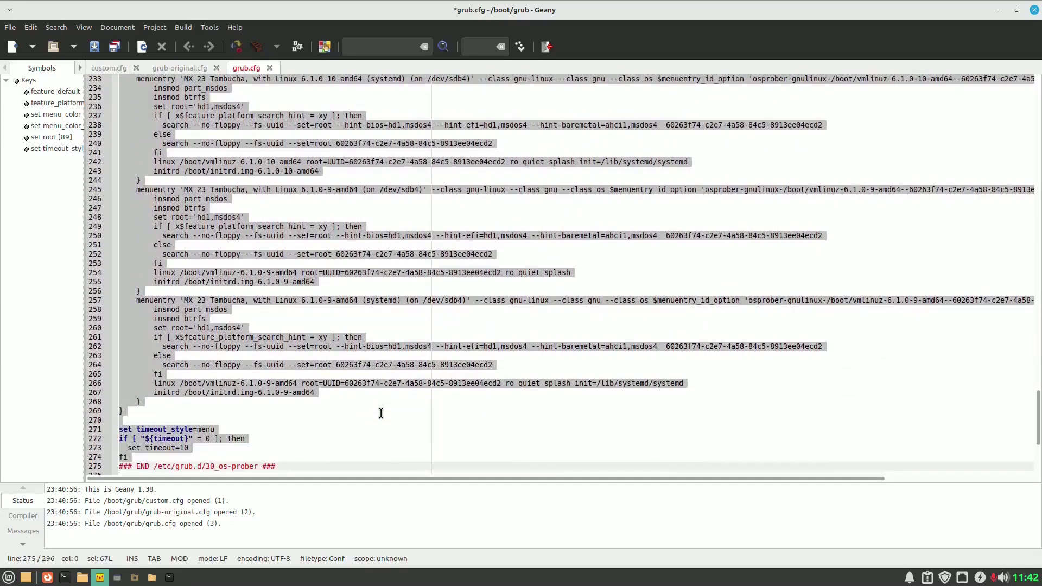
{"action": "key", "text": "shift+Up"}
{"action": "key", "text": "shift+Up"}
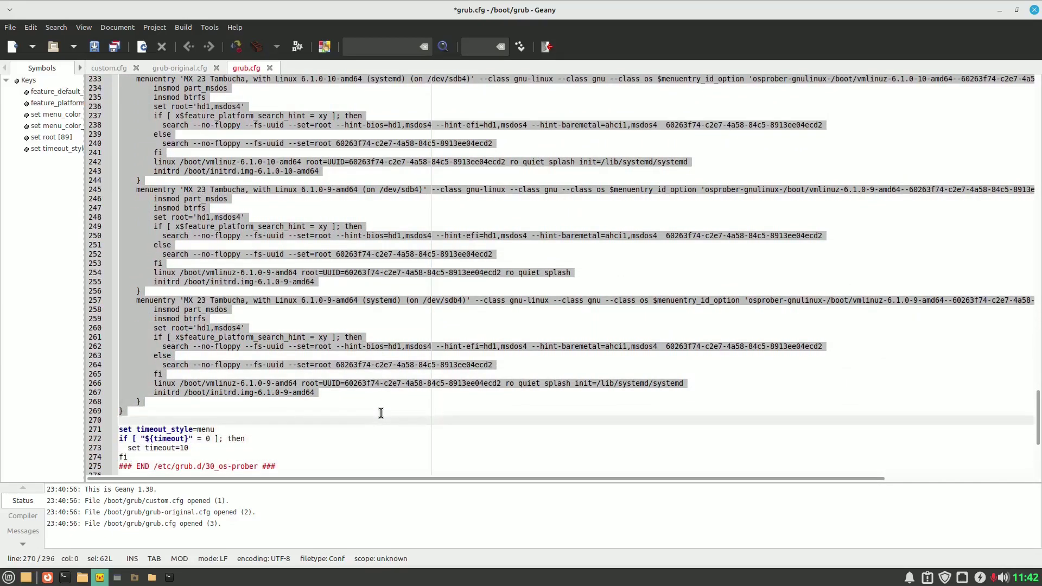
{"action": "key", "text": "Delete"}
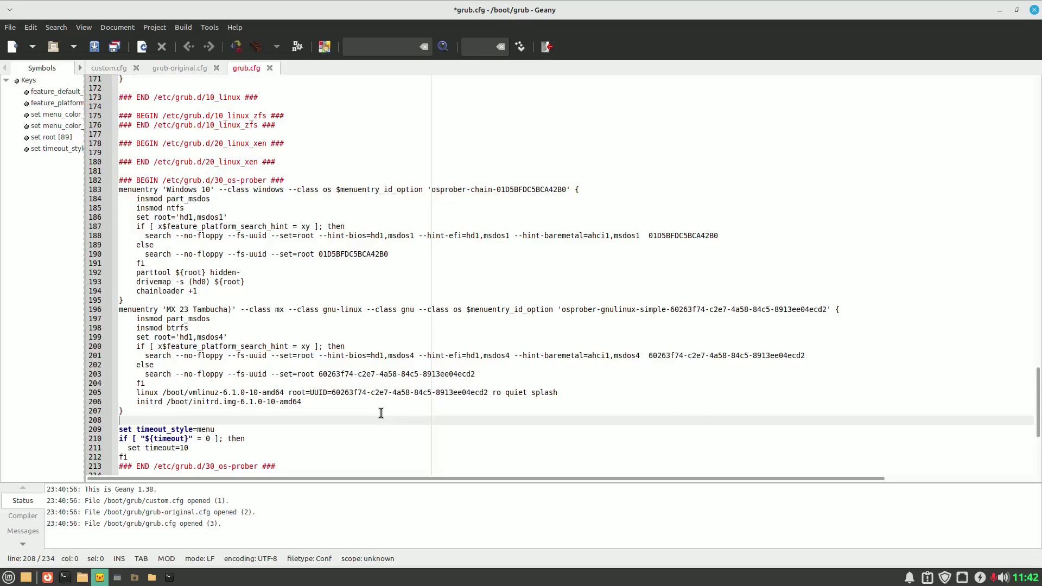
- Go to the end of grub.cfg and save the edited file
{"action": "key", "text": "ctrl+End"}
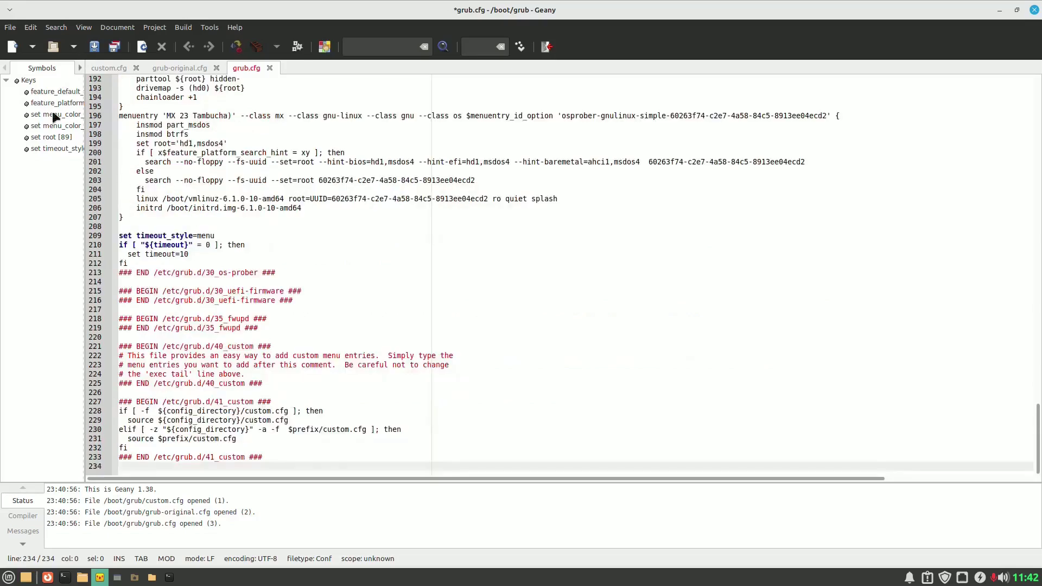
{"action": "left_click", "coordinate": [11, 28]}
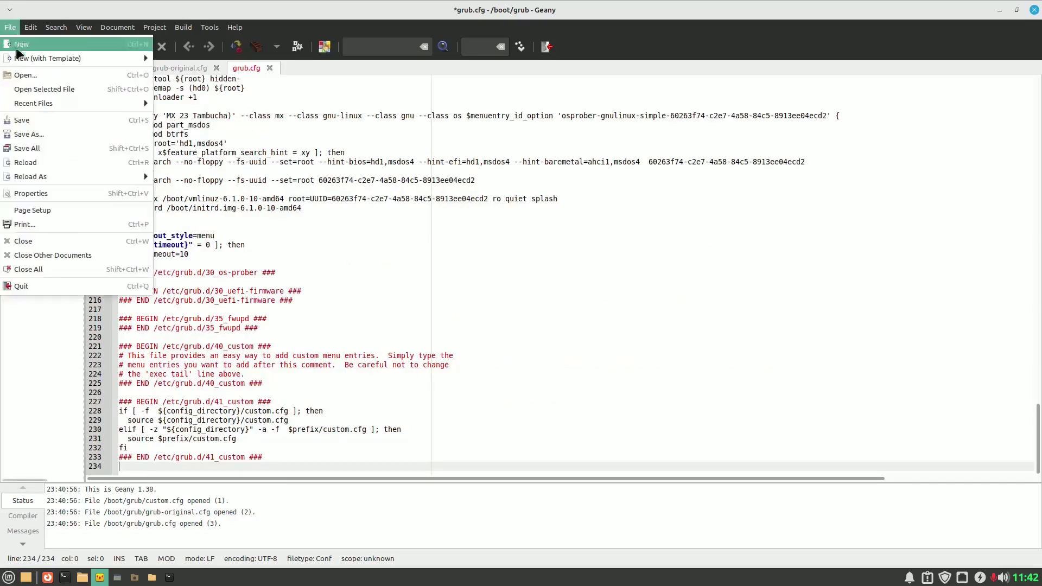
{"action": "left_click", "coordinate": [22, 120]}
- Remove the stray closing parenthesis from the MX menuentry title so that it reads 'MX 23 Tambucha', and save grub.cfg
{"action": "scroll", "coordinate": [388, 329], "scroll_direction": "up", "scroll_amount": 4}
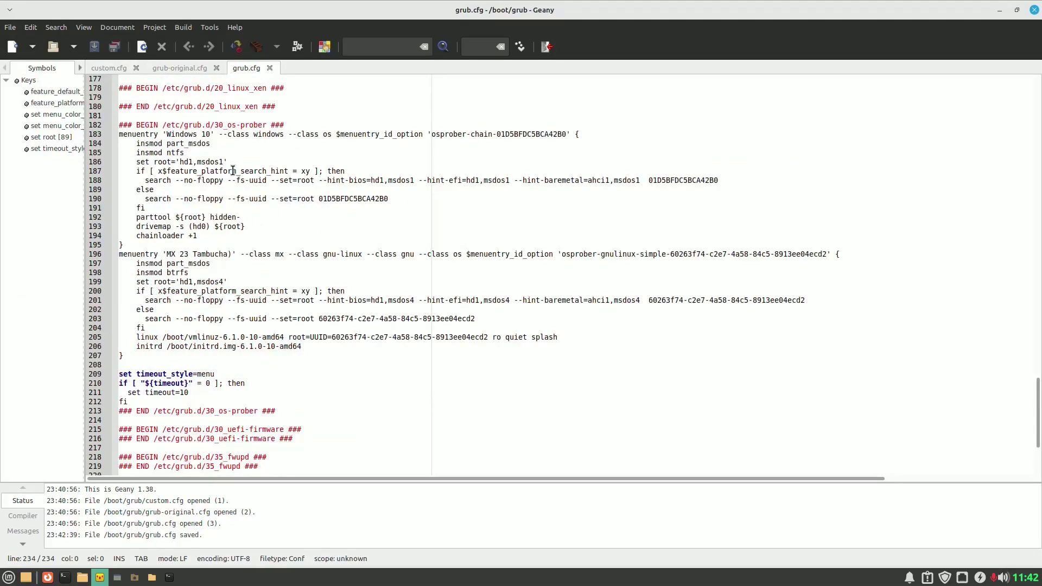
{"action": "left_click", "coordinate": [231, 254]}
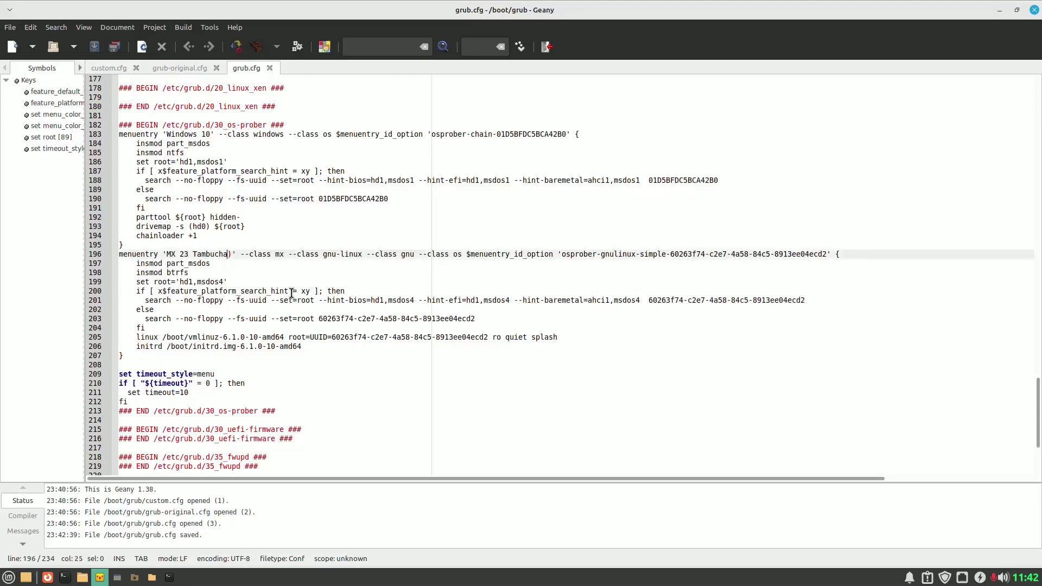
{"action": "key", "text": "Delete"}
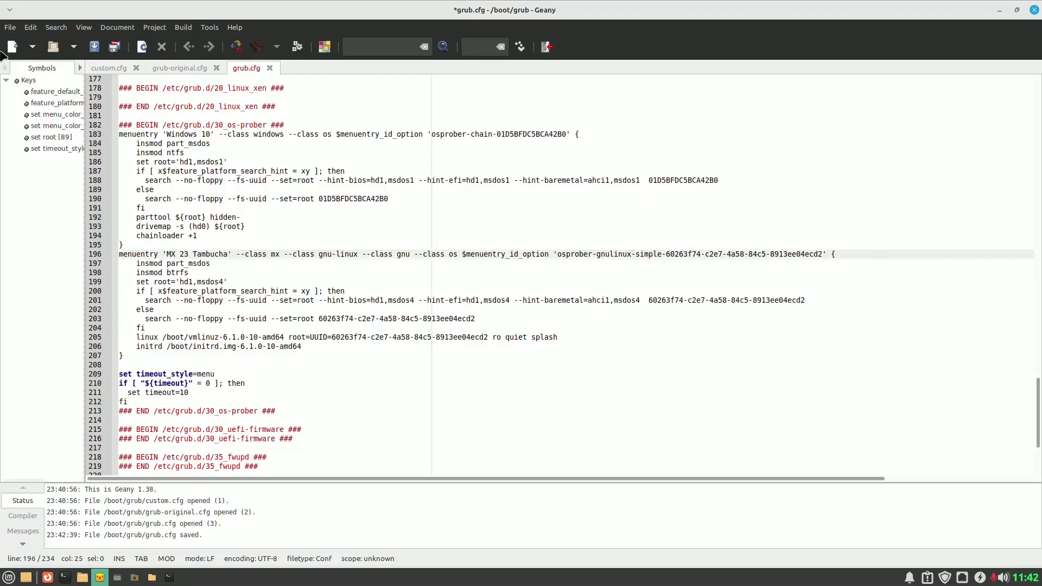
{"action": "left_click", "coordinate": [8, 30]}
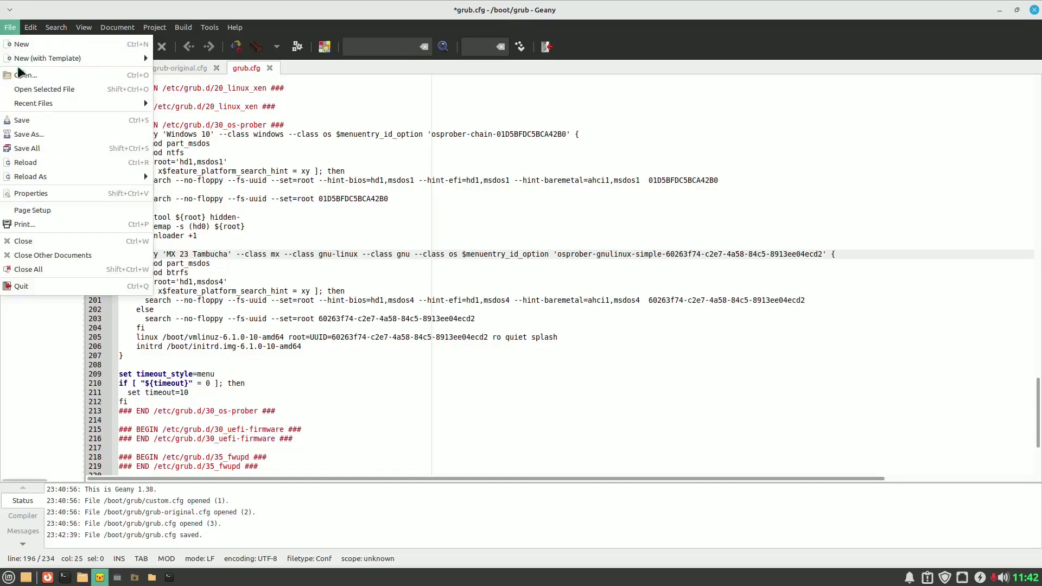
{"action": "left_click", "coordinate": [30, 126]}
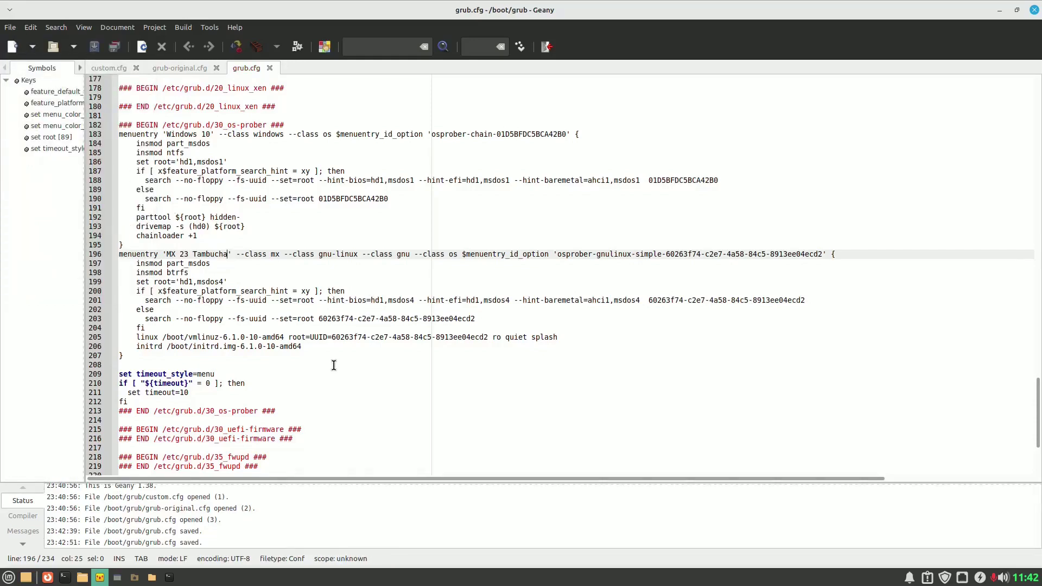
- Copy the three menu colour lines, from color_normal to menu_color_highlight, at the start of custom.cfg
{"action": "left_click", "coordinate": [107, 67]}
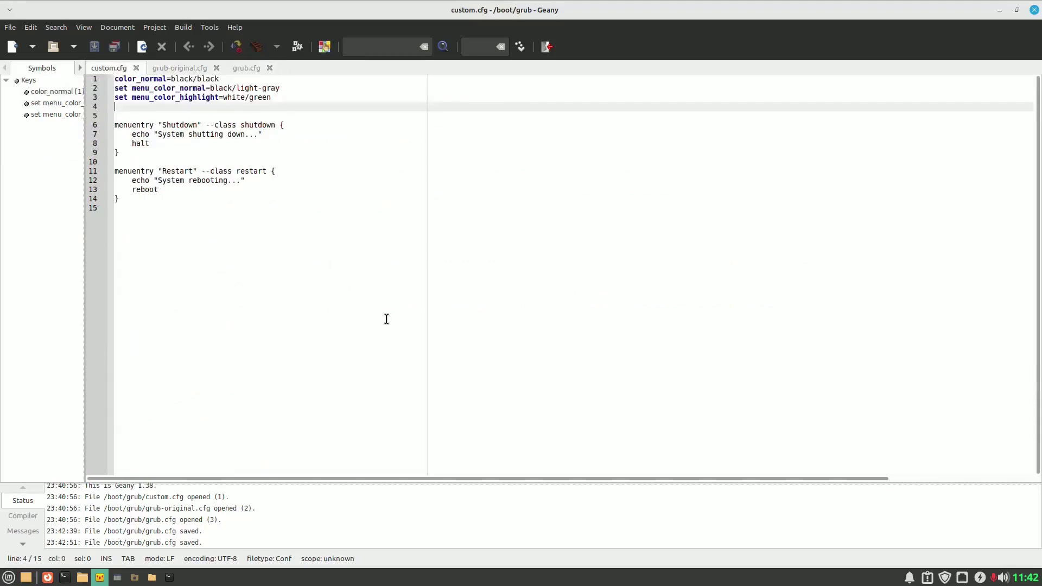
{"action": "key", "text": "Up"}
{"action": "key", "text": "Up"}
{"action": "key", "text": "Up"}
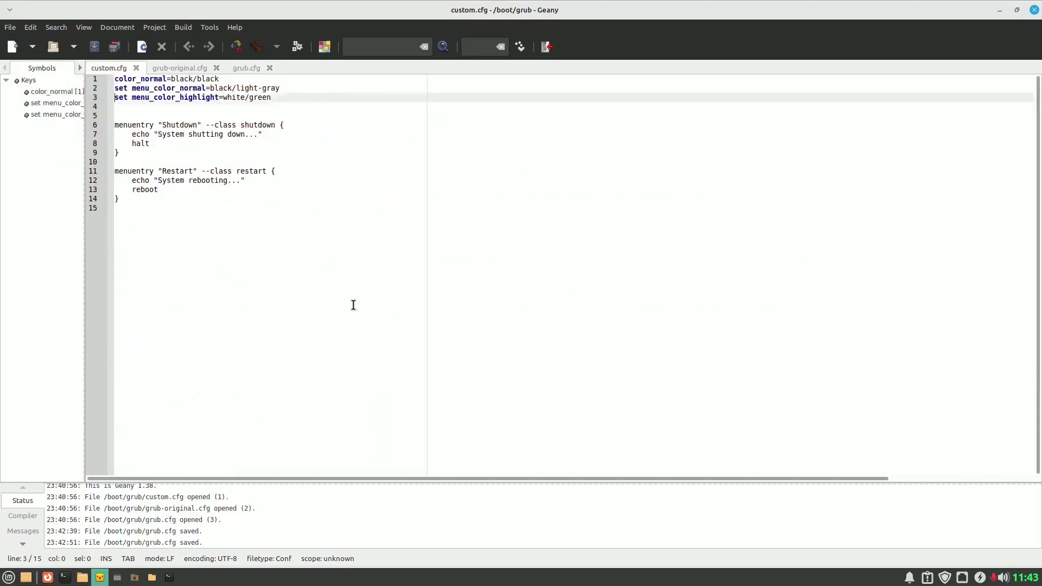
{"action": "key", "text": "shift+Down"}
{"action": "key", "text": "shift+Down"}
{"action": "key", "text": "shift+Down"}
{"action": "key", "text": "ctrl+c"}
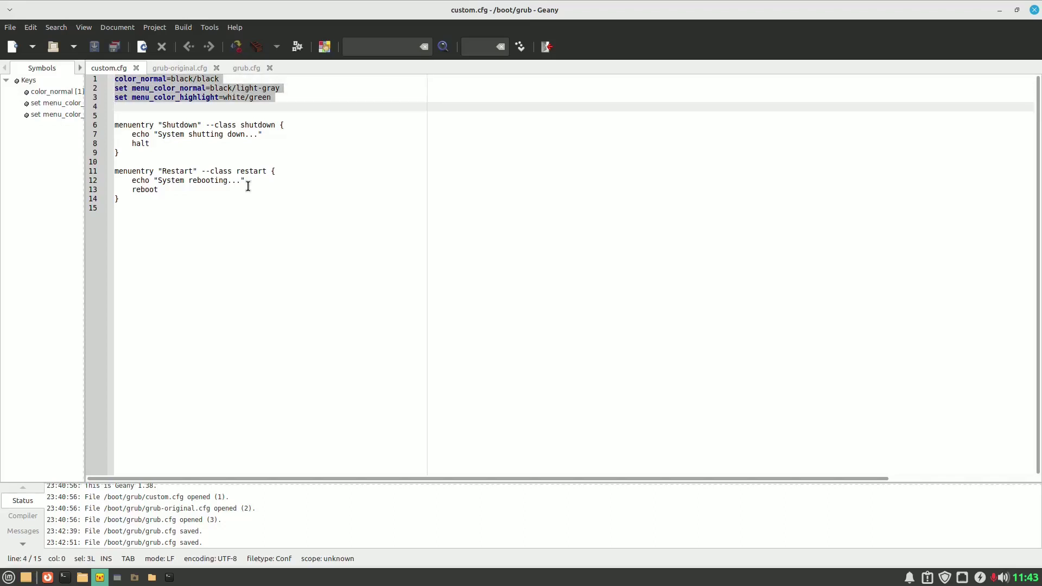
- Enlarge the text of custom.cfg for easier reading and close grub-original.cfg
{"action": "key", "text": "ctrl+plus"}
{"action": "key", "text": "ctrl+plus"}
{"action": "key", "text": "ctrl+plus"}
{"action": "key", "text": "ctrl+plus"}
{"action": "key", "text": "ctrl+plus"}
{"action": "key", "text": "ctrl+plus"}
{"action": "key", "text": "ctrl+plus"}
{"action": "key", "text": "ctrl+plus"}
{"action": "key", "text": "ctrl+plus"}
{"action": "key", "text": "ctrl+plus"}
{"action": "key", "text": "ctrl+plus"}
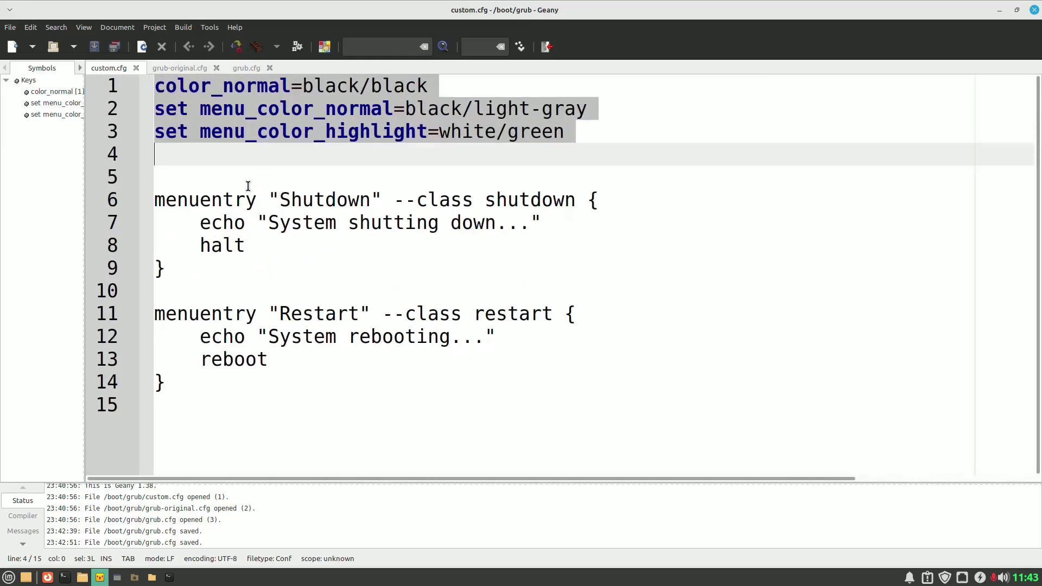
{"action": "left_click", "coordinate": [216, 68]}
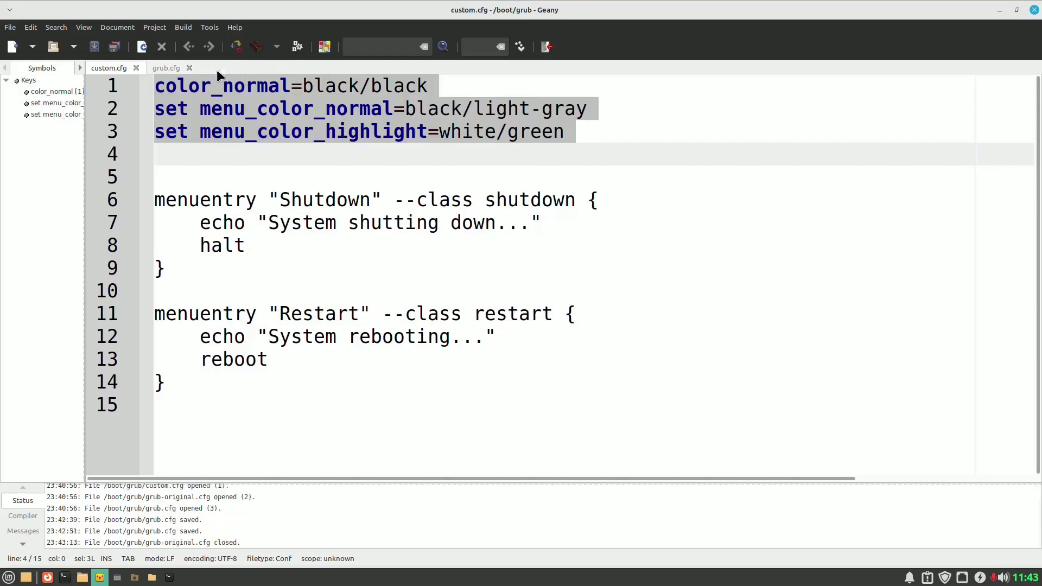
- Paste the copied colour lines into grub.cfg below 'export linux_gfx_mode', set off from it by a blank line
{"action": "left_click", "coordinate": [165, 69]}
{"action": "scroll", "coordinate": [274, 217], "scroll_direction": "up", "scroll_amount": 10}
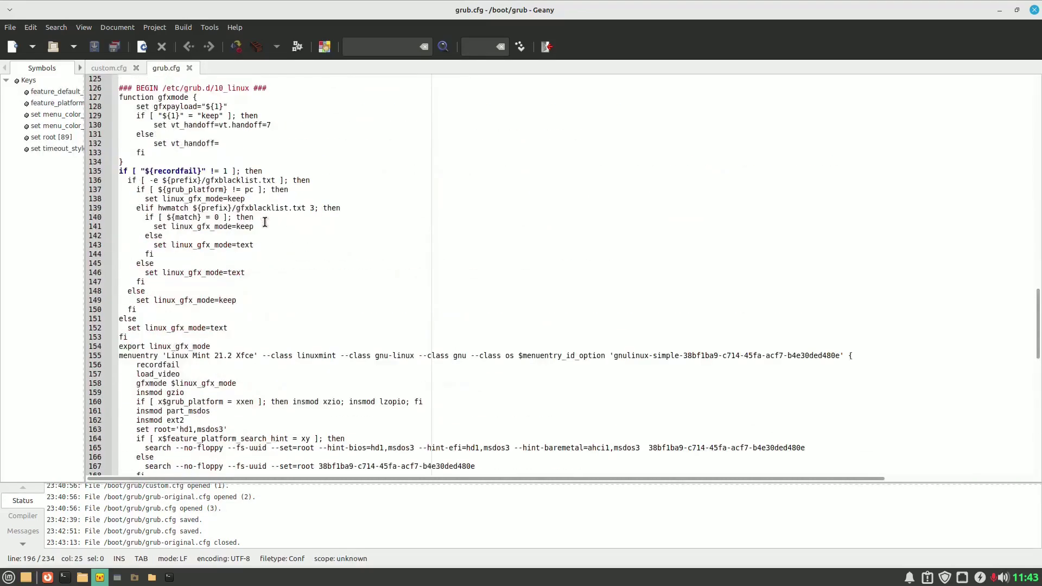
{"action": "left_click", "coordinate": [250, 349]}
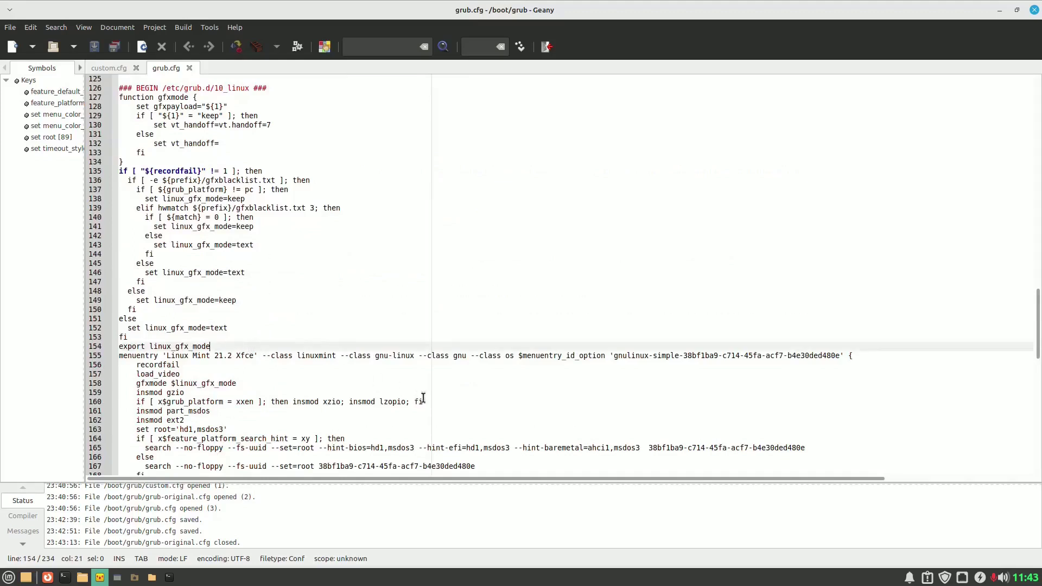
{"action": "key", "text": "Return"}
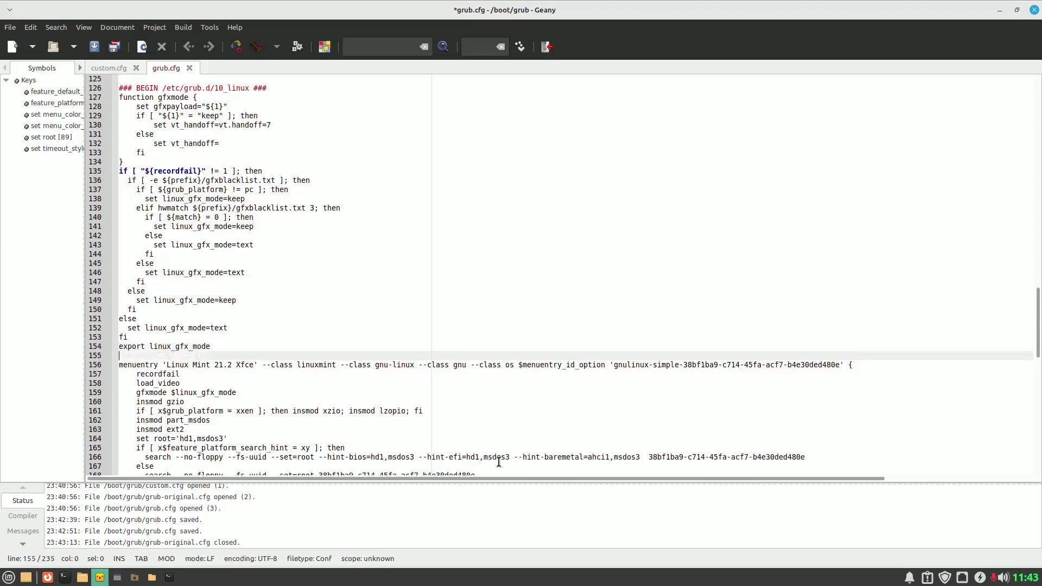
{"action": "key", "text": "ctrl+v"}
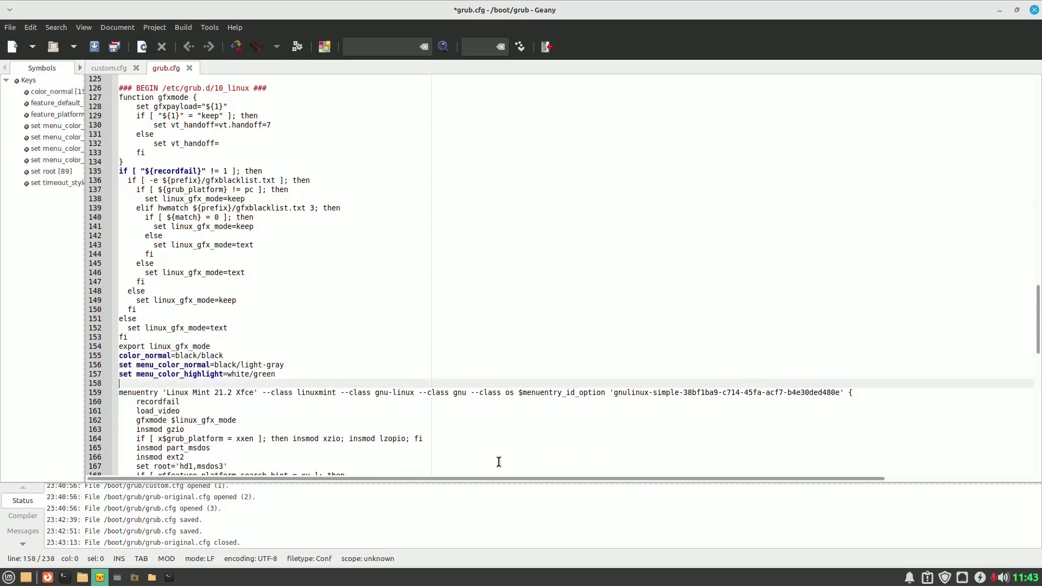
{"action": "key", "text": "Up"}
{"action": "key", "text": "Up"}
{"action": "key", "text": "Up"}
{"action": "key", "text": "Return"}
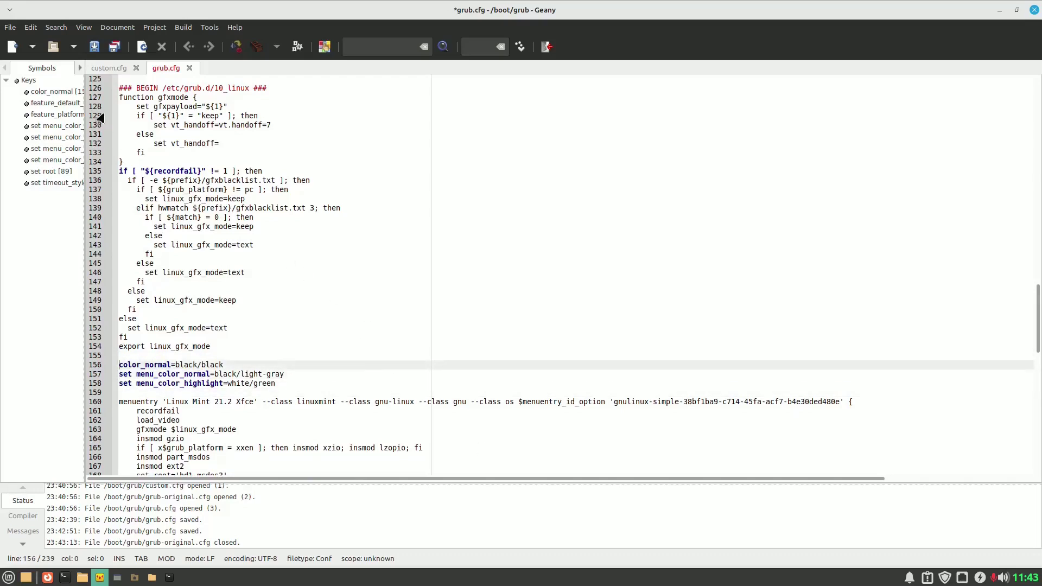
- Highlight the "Shutdown" and "Restart" menuentry blocks in custom.cfg
{"action": "left_click", "coordinate": [102, 67]}
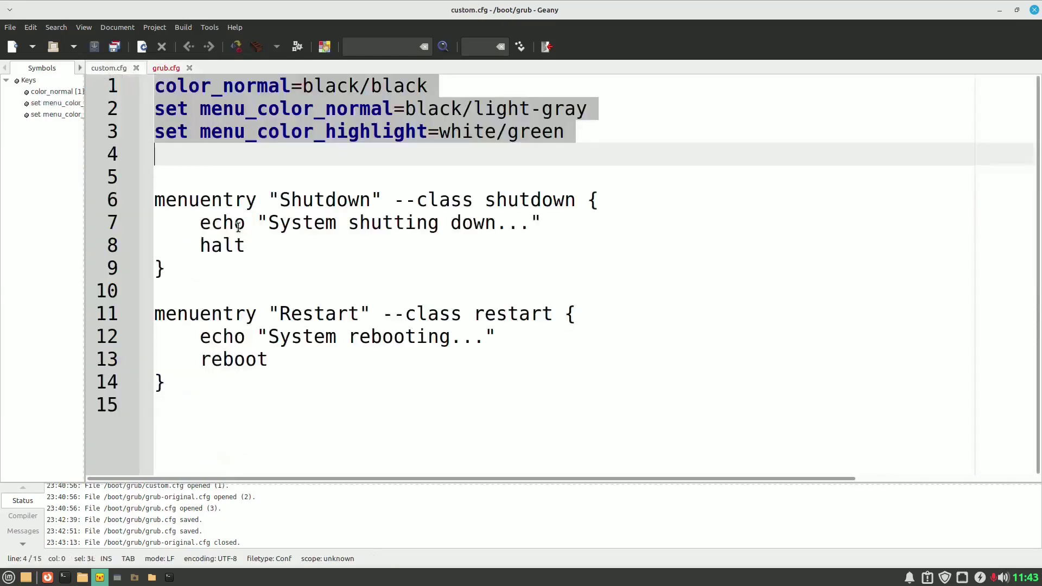
{"action": "left_click", "coordinate": [211, 261]}
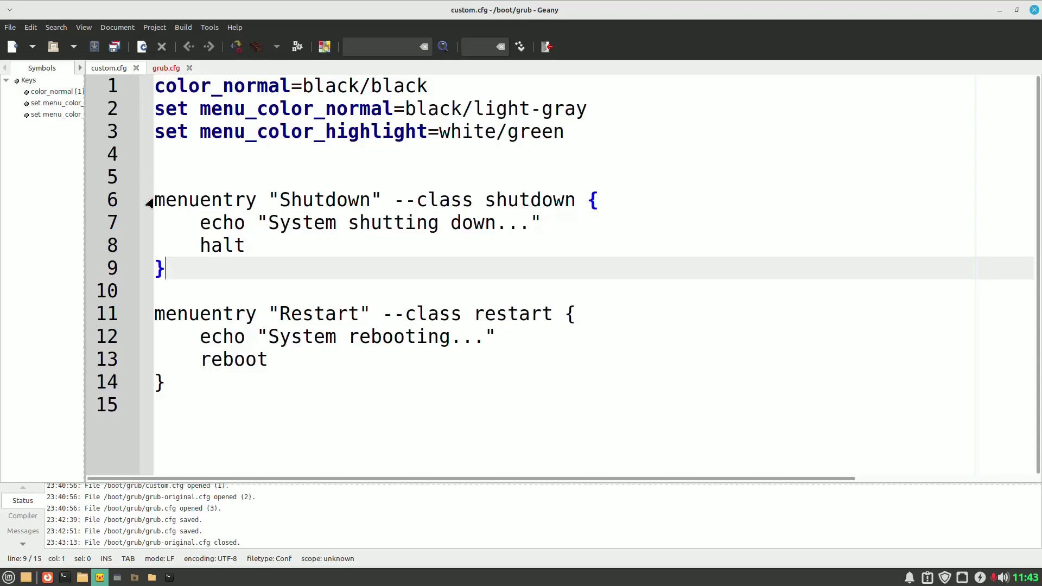
{"action": "left_click_drag", "start_coordinate": [155, 199], "coordinate": [171, 370]}
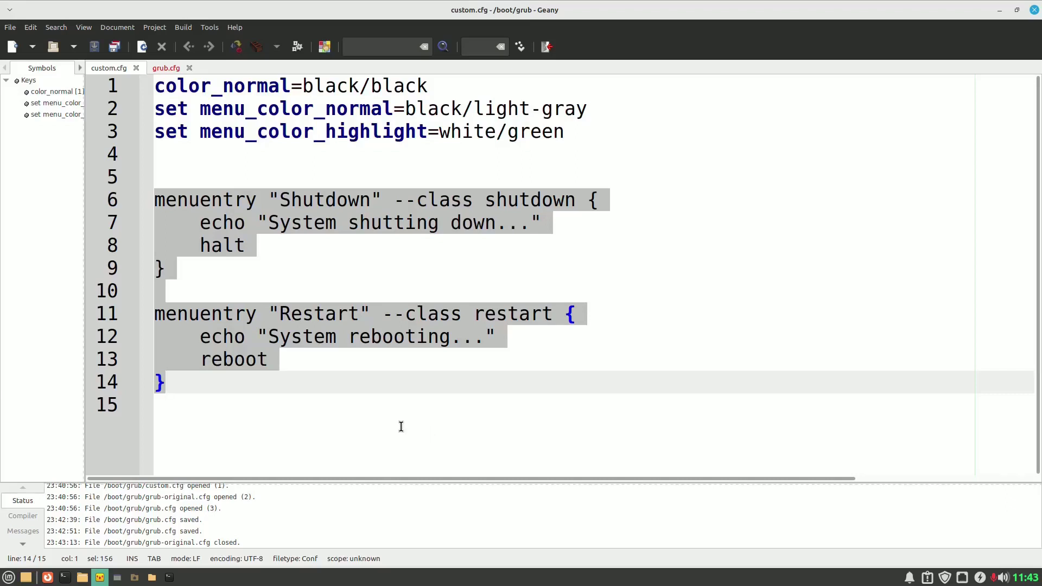
- Cut the whole 'Linux Mint 21.2 Xfce' menuentry block from grub.cfg, stopping before the END 10_linux comment
{"action": "left_click", "coordinate": [163, 69]}
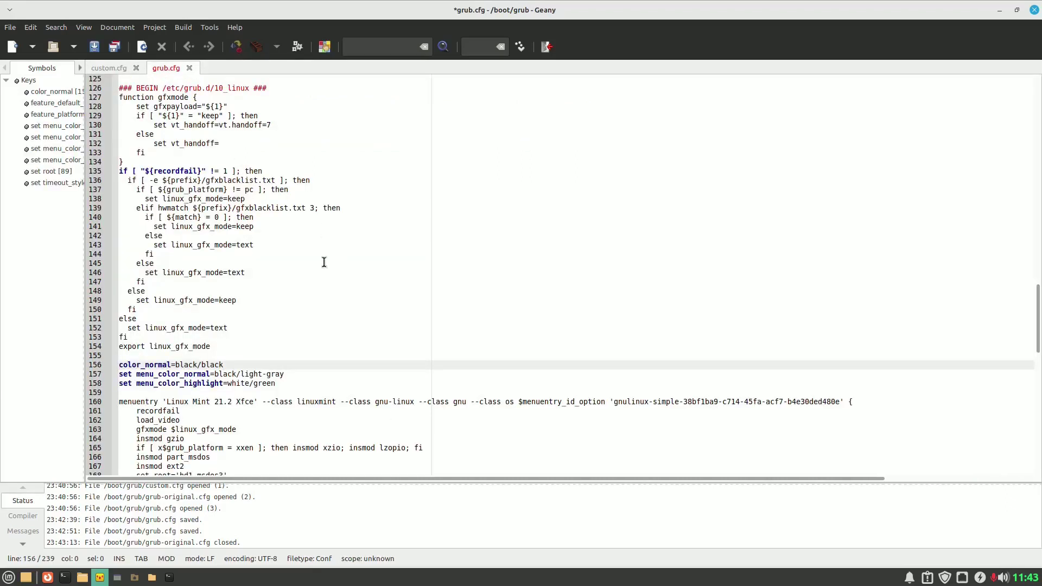
{"action": "key", "text": "Down"}
{"action": "key", "text": "Down"}
{"action": "key", "text": "Down"}
{"action": "key", "text": "Down"}
{"action": "key", "text": "shift+Down"}
{"action": "key", "text": "shift+Down"}
{"action": "key", "text": "shift+Down"}
{"action": "key", "text": "shift+Down"}
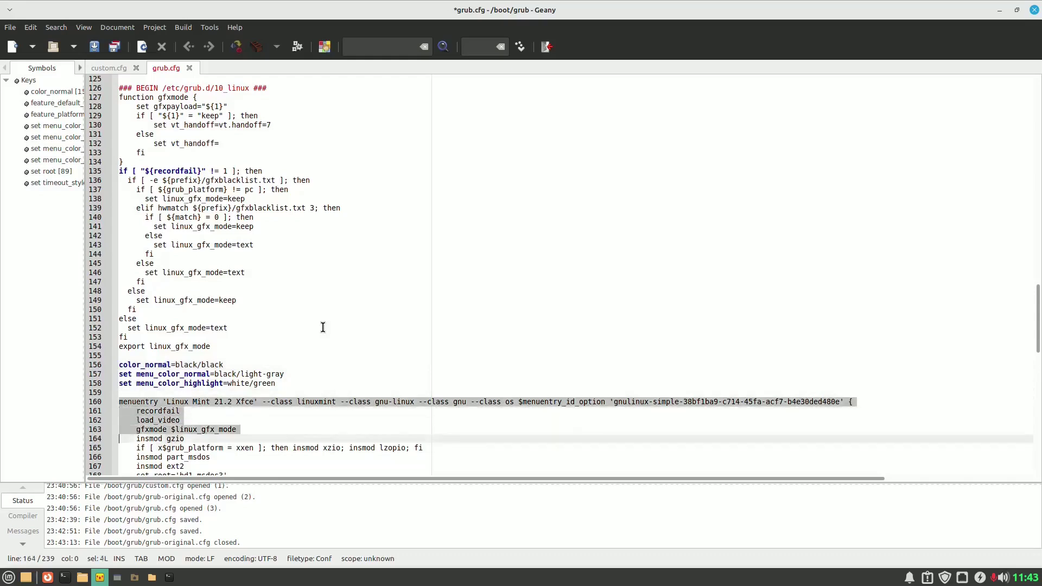
{"action": "key", "text": "shift+Down"}
{"action": "key", "text": "shift+Down"}
{"action": "key", "text": "shift+Down"}
{"action": "key", "text": "shift+Down"}
{"action": "key", "text": "shift+Down"}
{"action": "key", "text": "shift+Down"}
{"action": "key", "text": "shift+Down"}
{"action": "key", "text": "shift+Down"}
{"action": "key", "text": "shift+Down"}
{"action": "key", "text": "shift+Down"}
{"action": "key", "text": "shift+Down"}
{"action": "key", "text": "shift+Down"}
{"action": "key", "text": "shift+Down"}
{"action": "key", "text": "shift+Down"}
{"action": "key", "text": "shift+Down"}
{"action": "key", "text": "shift+Down"}
{"action": "key", "text": "shift+Down"}
{"action": "key", "text": "shift+Down"}
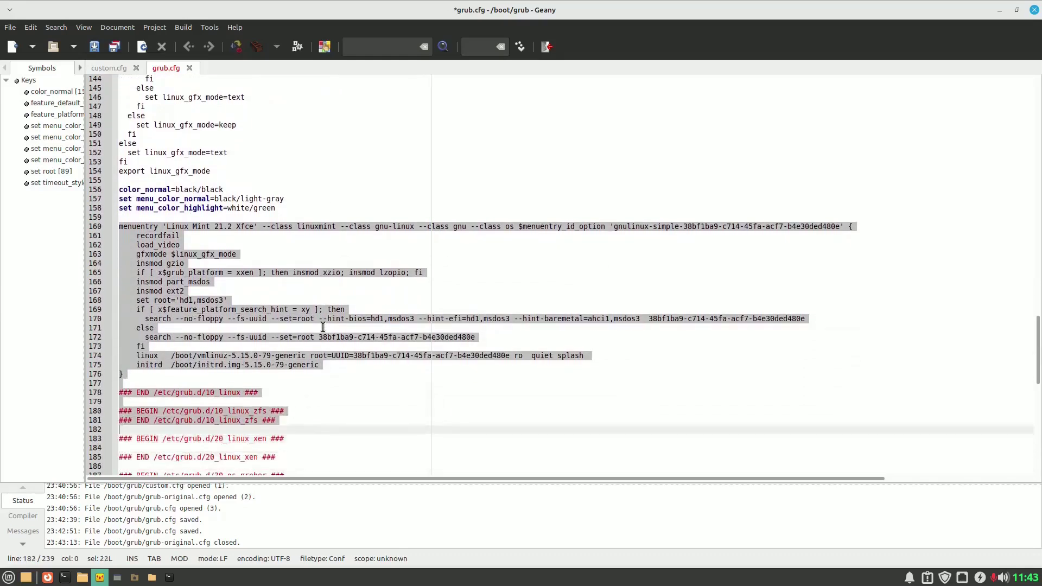
{"action": "key", "text": "shift+Up"}
{"action": "key", "text": "shift+Up"}
{"action": "key", "text": "shift+Up"}
{"action": "key", "text": "shift+Up"}
{"action": "key", "text": "shift+Up"}
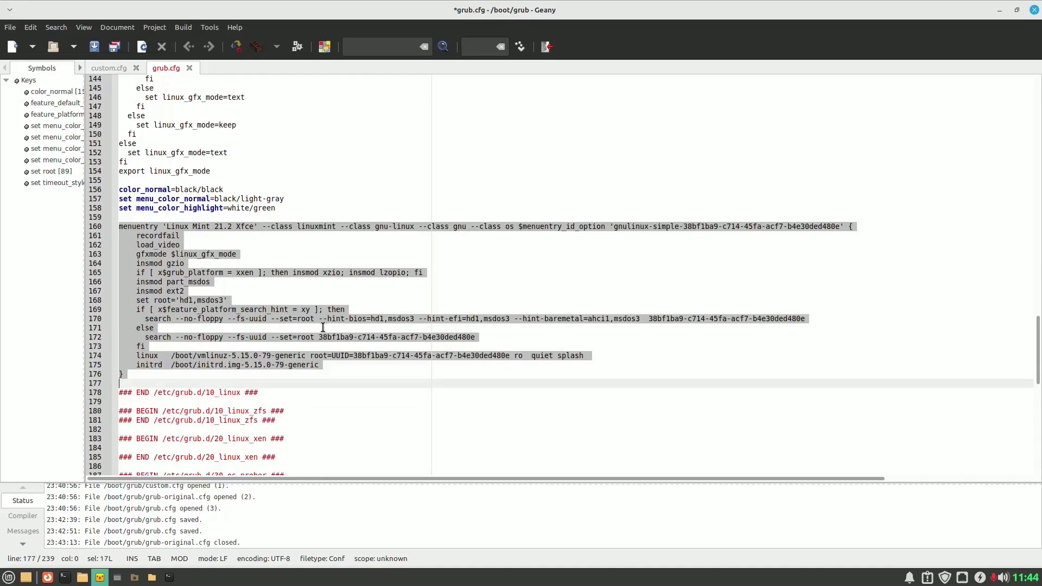
{"action": "key", "text": "ctrl+x"}
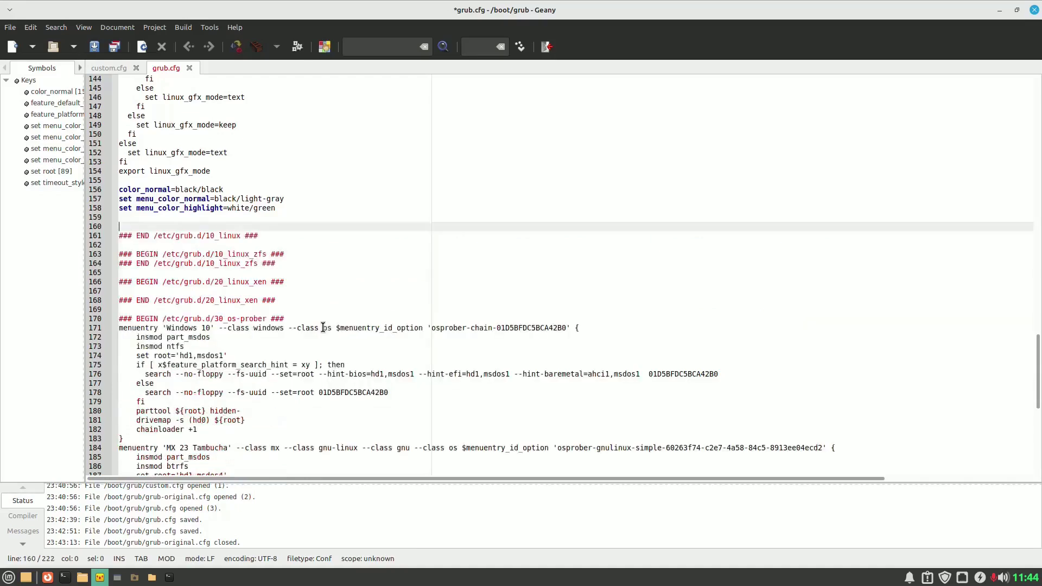
- Paste the cut Linux Mint menuentry into custom.cfg below the colour lines, leaving a blank line between them
{"action": "left_click", "coordinate": [109, 68]}
{"action": "left_click", "coordinate": [163, 156]}
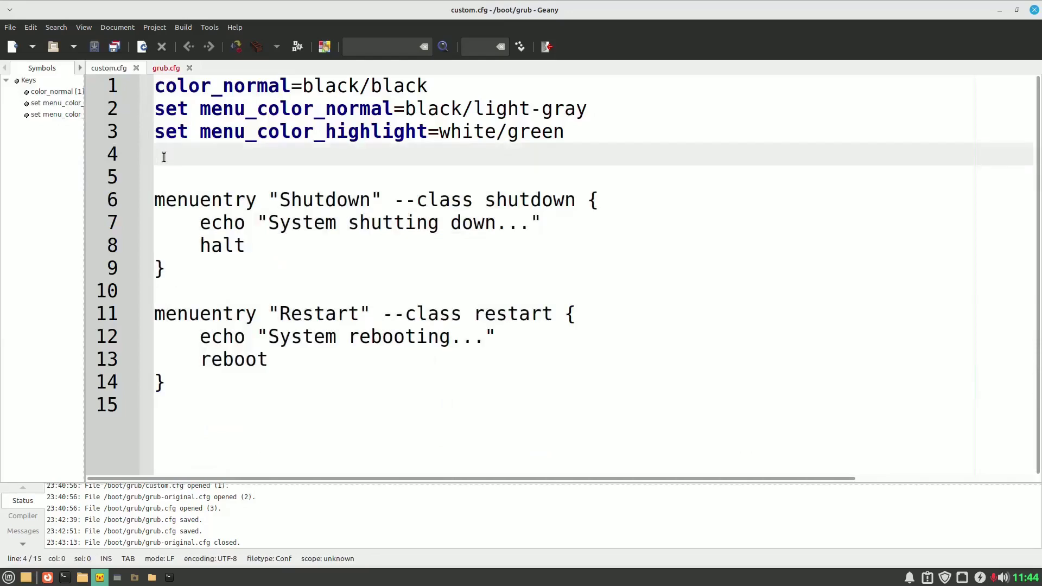
{"action": "key", "text": "Return"}
{"action": "key", "text": "ctrl+v"}
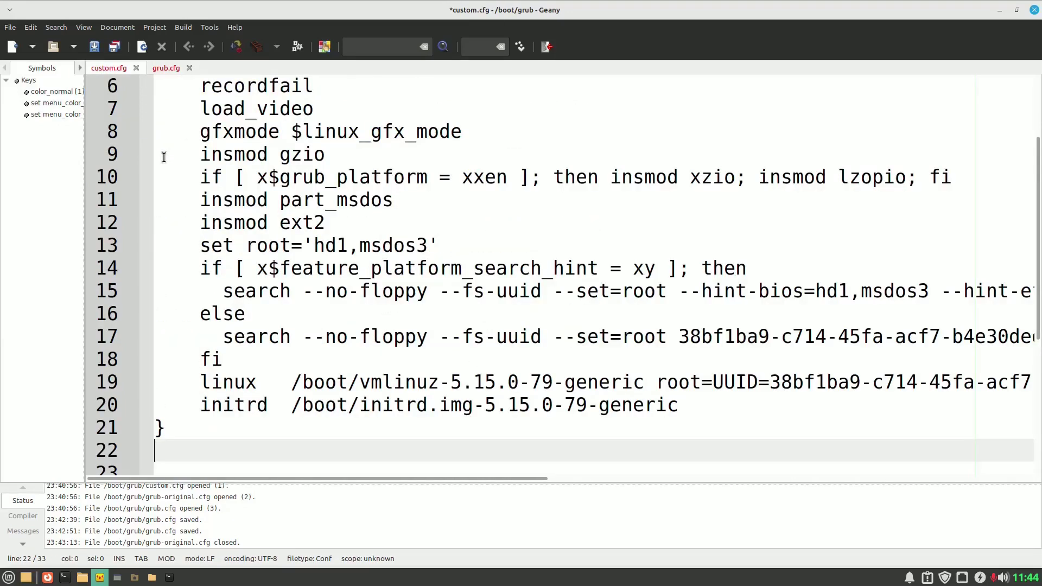
- Cut the 'Windows 10' and 'MX 23 Tambucha' menuentry blocks from the 30_os-prober section of grub.cfg
{"action": "left_click", "coordinate": [159, 66]}
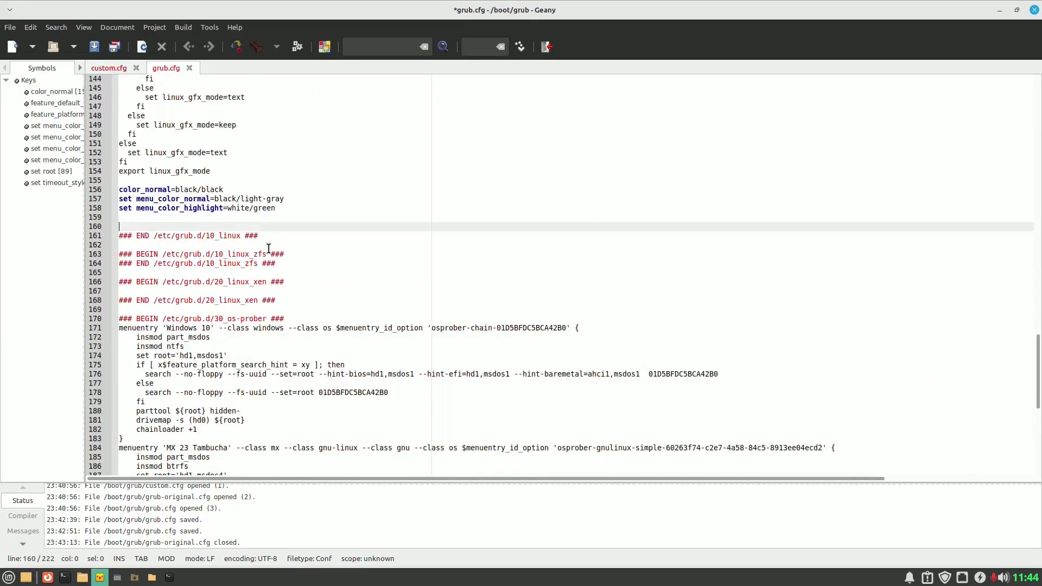
{"action": "scroll", "coordinate": [266, 247], "scroll_direction": "down", "scroll_amount": 4}
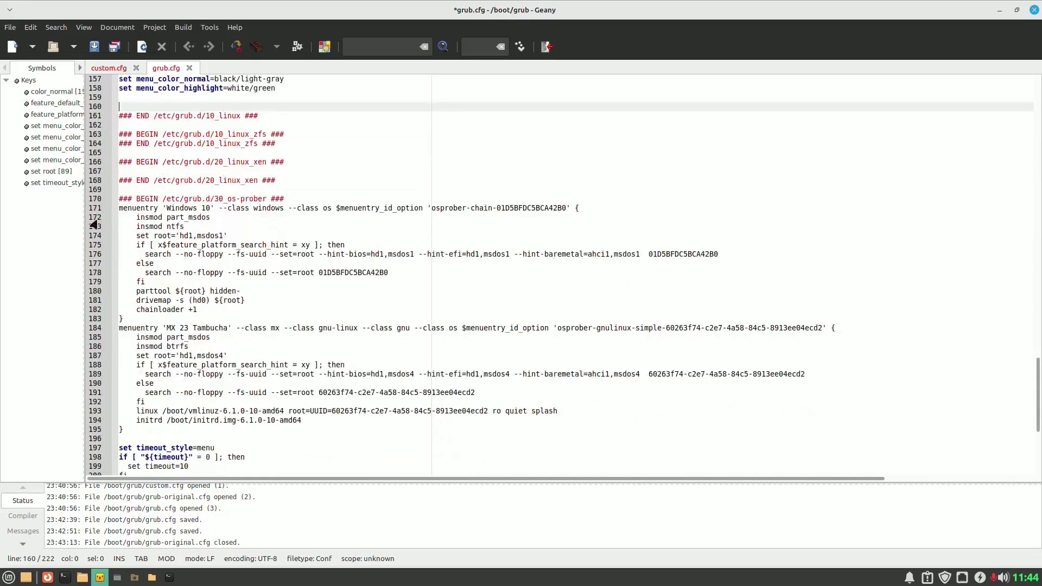
{"action": "left_click", "coordinate": [119, 208]}
{"action": "left_click_drag", "start_coordinate": [119, 208], "coordinate": [194, 430]}
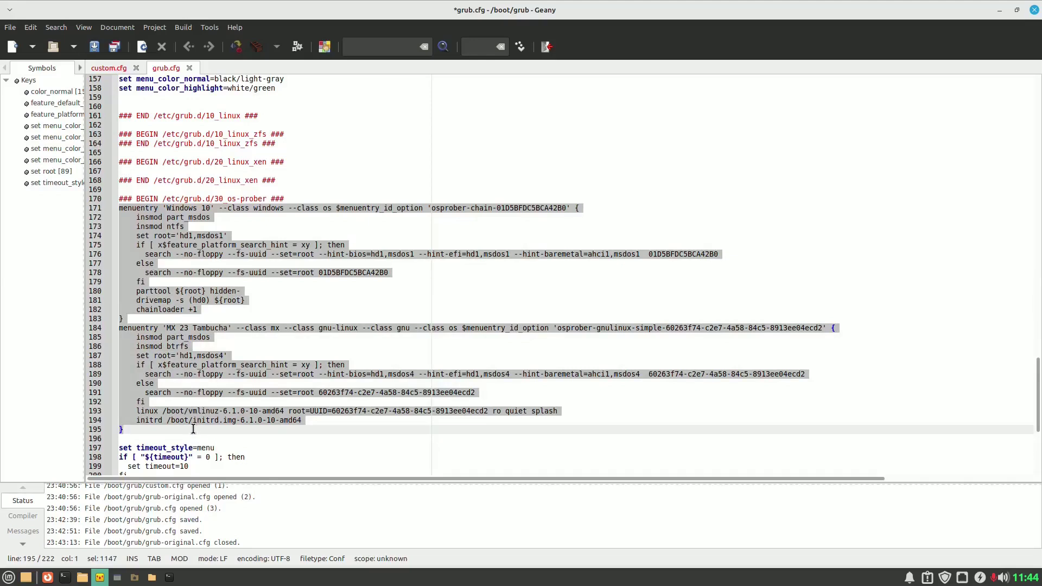
{"action": "key", "text": "ctrl+x"}
- Paste the Windows 10 and MX 23 Tambucha menuentries into custom.cfg between the Linux Mint and Shutdown entries
{"action": "left_click", "coordinate": [98, 69]}
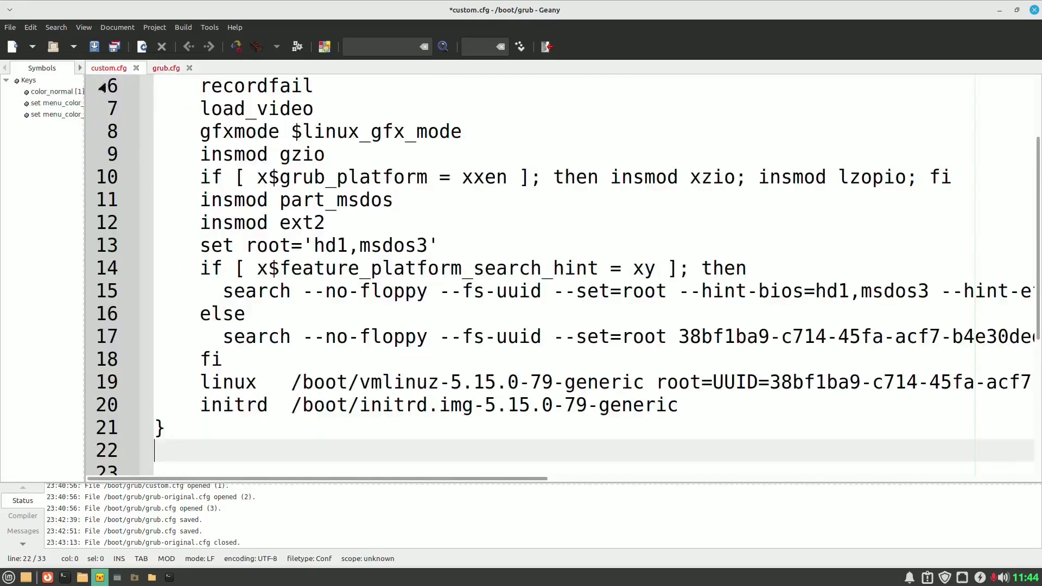
{"action": "scroll", "coordinate": [280, 271], "scroll_direction": "down", "scroll_amount": 4}
{"action": "left_click", "coordinate": [202, 224]}
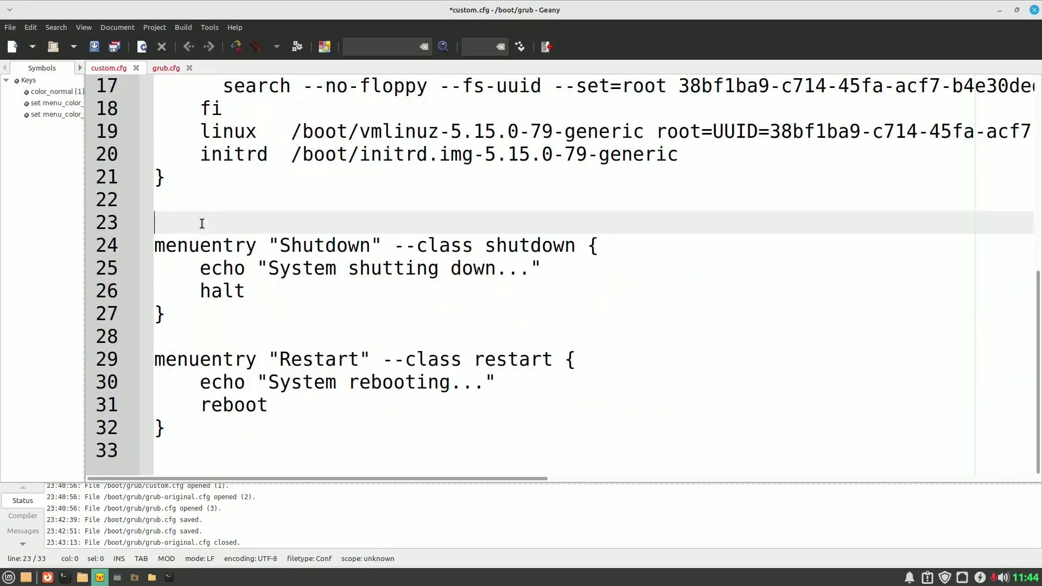
{"action": "key", "text": "ctrl+v"}
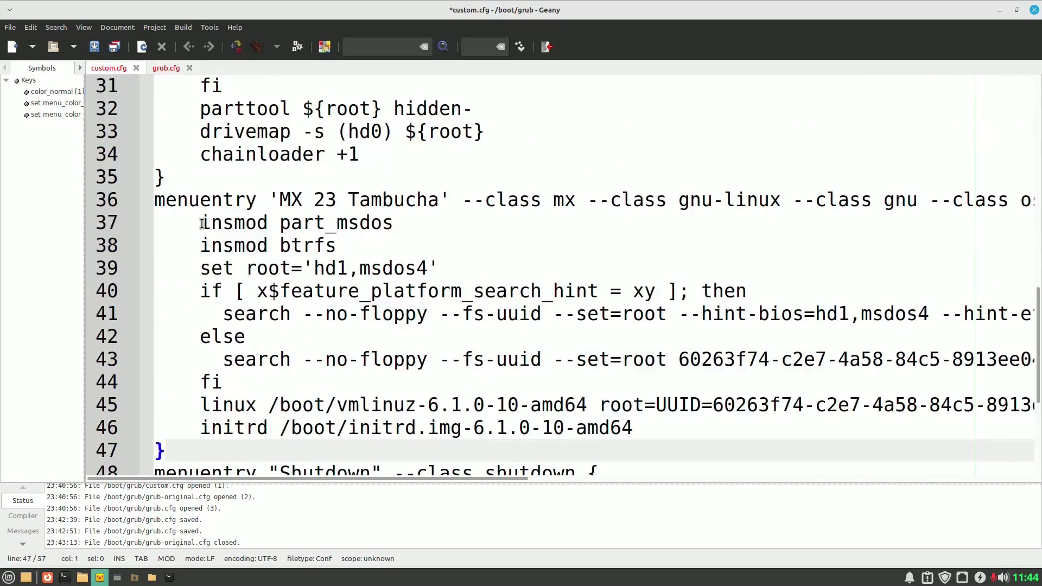
- Reset the text size of custom.cfg and review its colour lines and menu entries against the remaining contents of grub.cfg
{"action": "key", "text": "ctrl+0"}
{"action": "scroll", "coordinate": [236, 199], "scroll_direction": "up", "scroll_amount": 8}
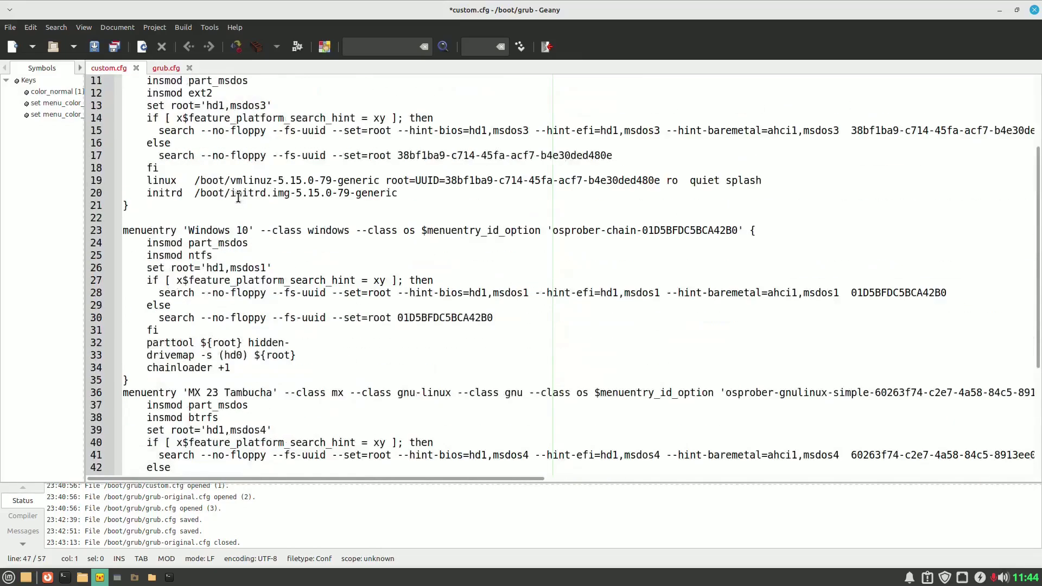
{"action": "scroll", "coordinate": [238, 205], "scroll_direction": "up", "scroll_amount": 1}
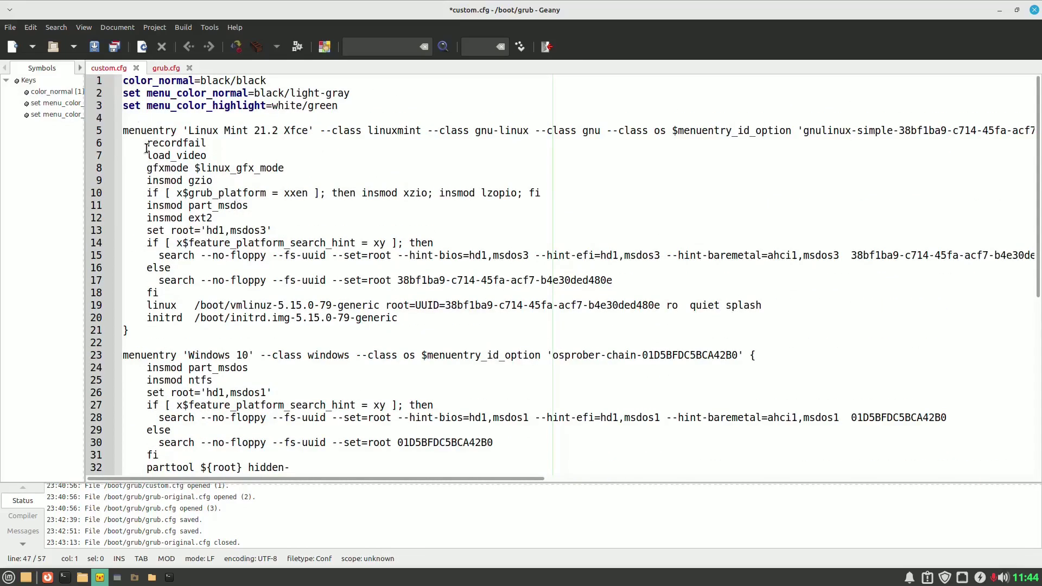
{"action": "scroll", "coordinate": [163, 228], "scroll_direction": "down", "scroll_amount": 5}
{"action": "scroll", "coordinate": [163, 228], "scroll_direction": "down", "scroll_amount": 3}
{"action": "scroll", "coordinate": [171, 352], "scroll_direction": "up", "scroll_amount": 8}
{"action": "left_click", "coordinate": [166, 69]}
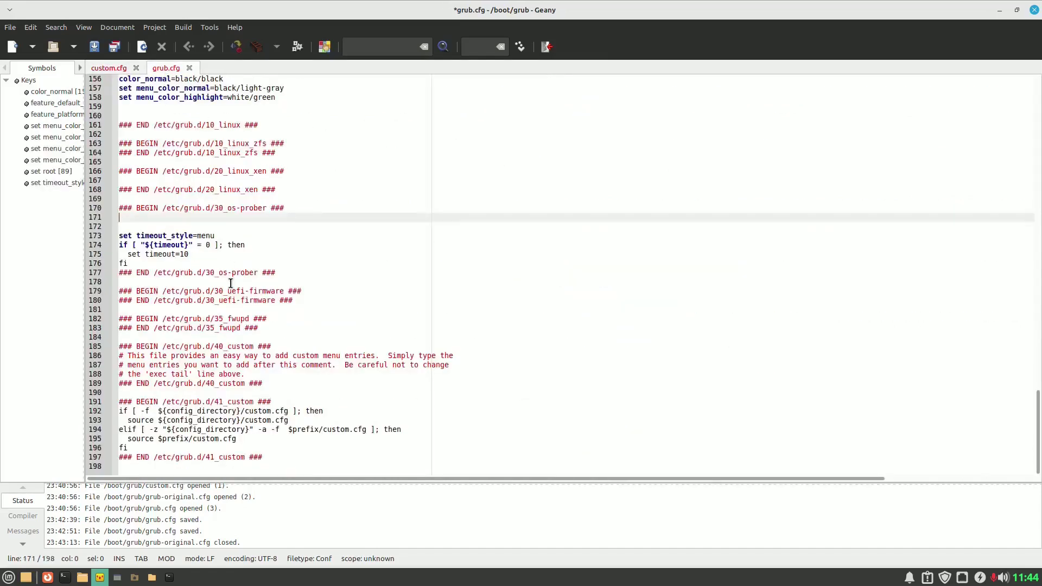
{"action": "scroll", "coordinate": [231, 255], "scroll_direction": "up", "scroll_amount": 10}
{"action": "scroll", "coordinate": [230, 236], "scroll_direction": "down", "scroll_amount": 3}
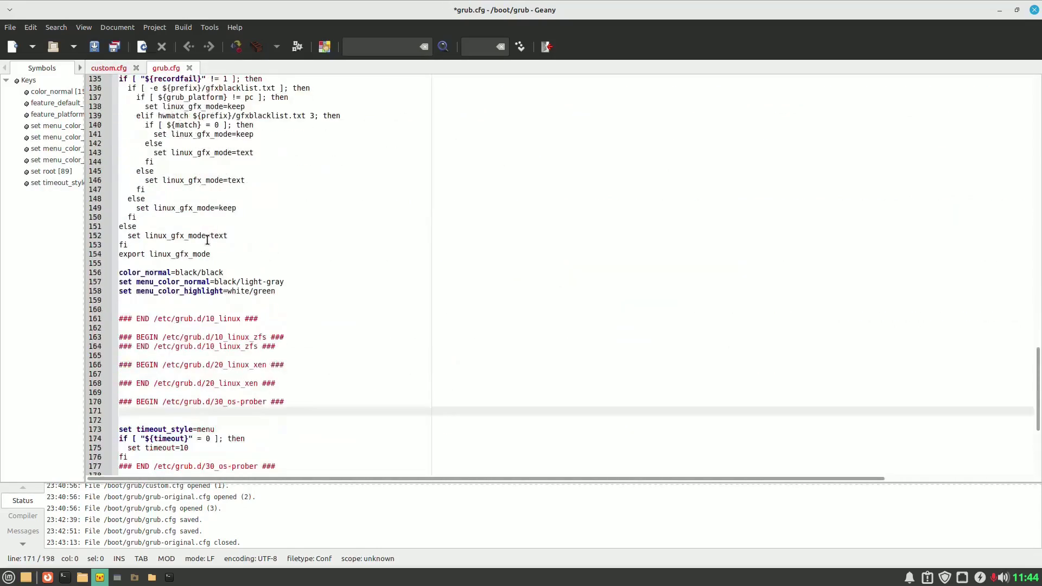
{"action": "left_click", "coordinate": [109, 67]}
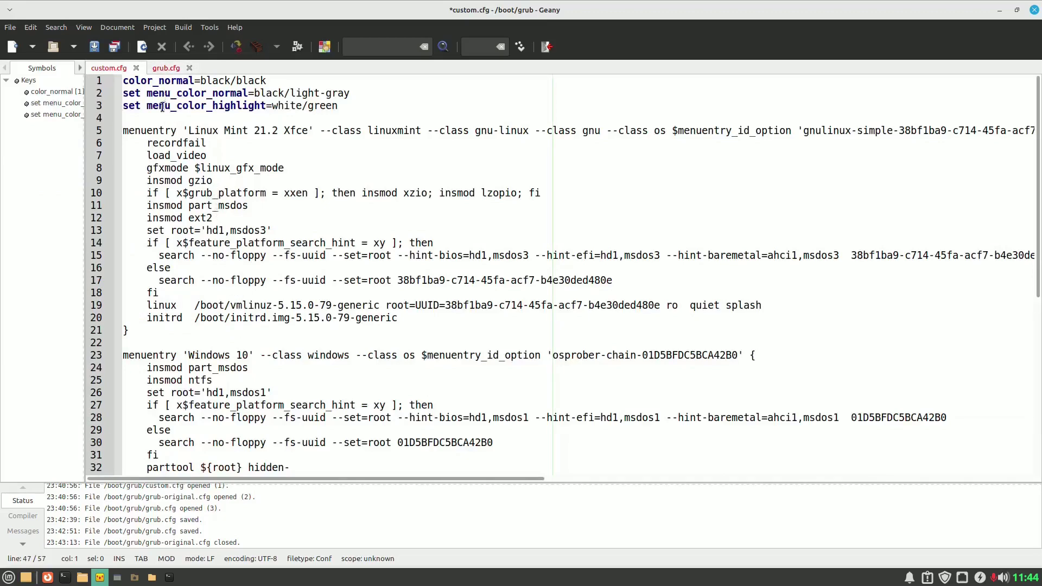
{"action": "left_click", "coordinate": [162, 69]}
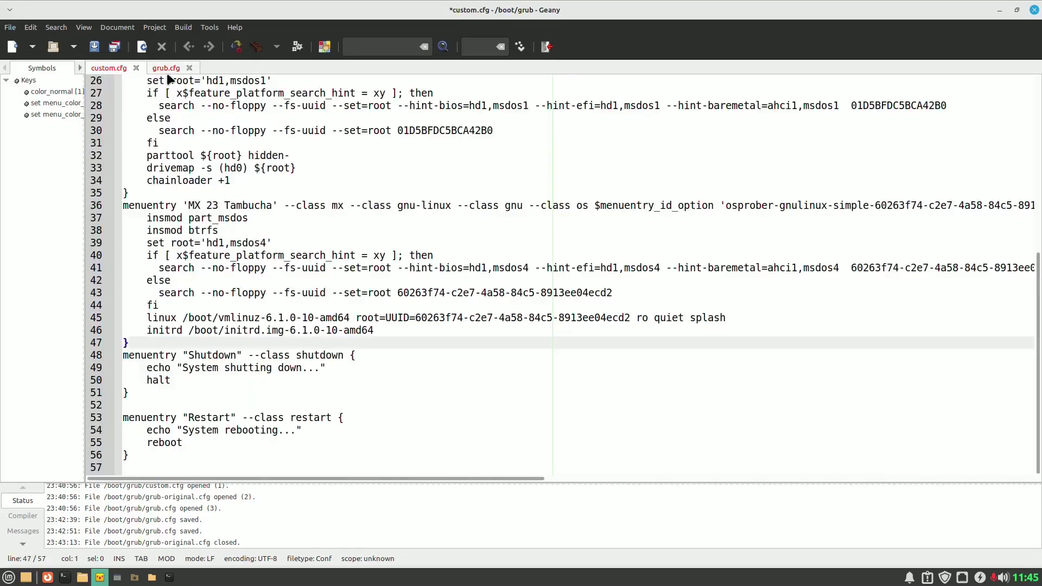
{"action": "left_click", "coordinate": [167, 71]}
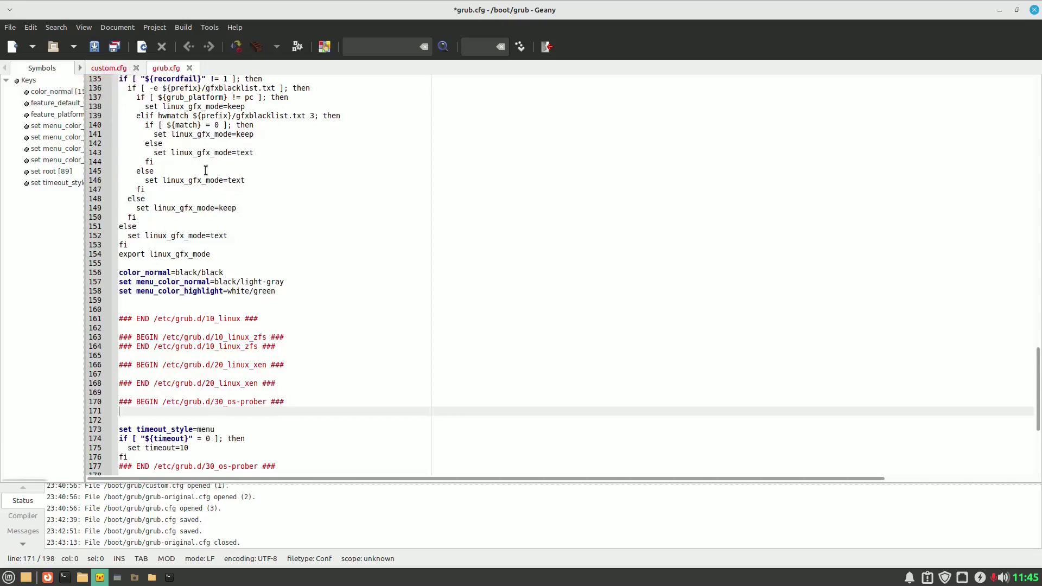
{"action": "left_click", "coordinate": [106, 68]}
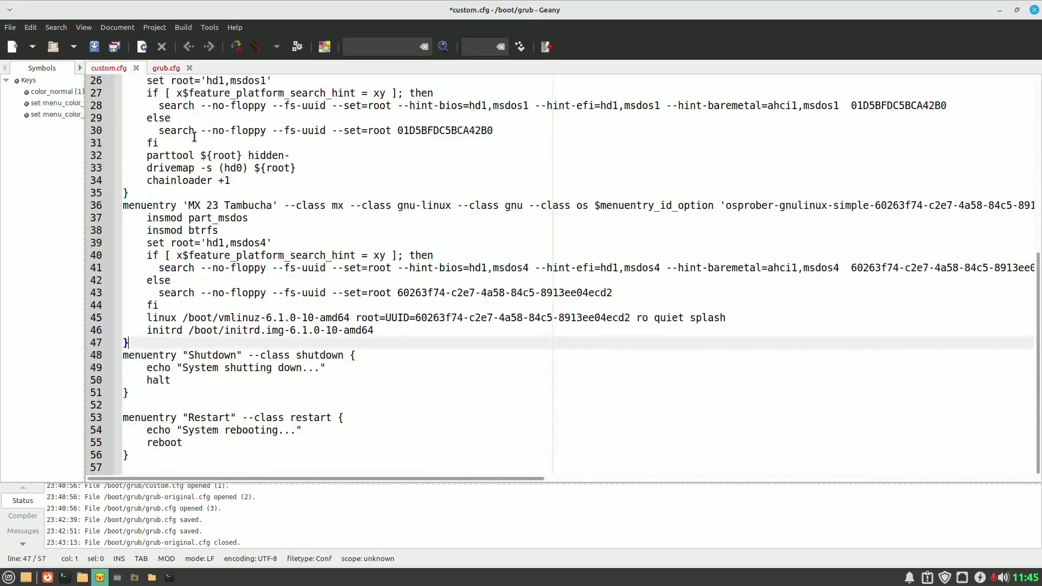
{"action": "left_click", "coordinate": [158, 81]}
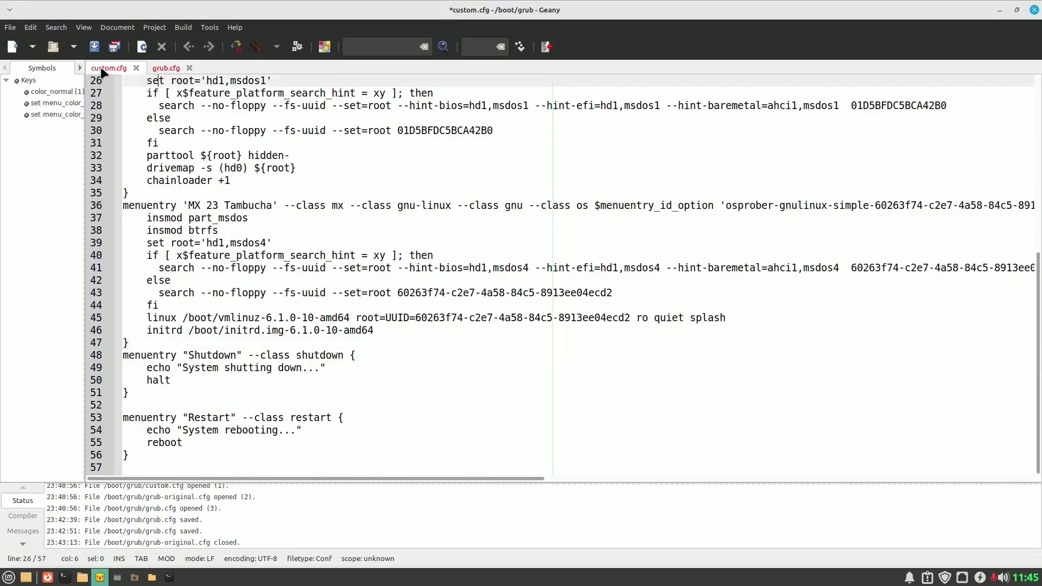
- Save the changes to custom.cfg and grub.cfg
{"action": "left_click", "coordinate": [10, 28]}
{"action": "left_click", "coordinate": [37, 118]}
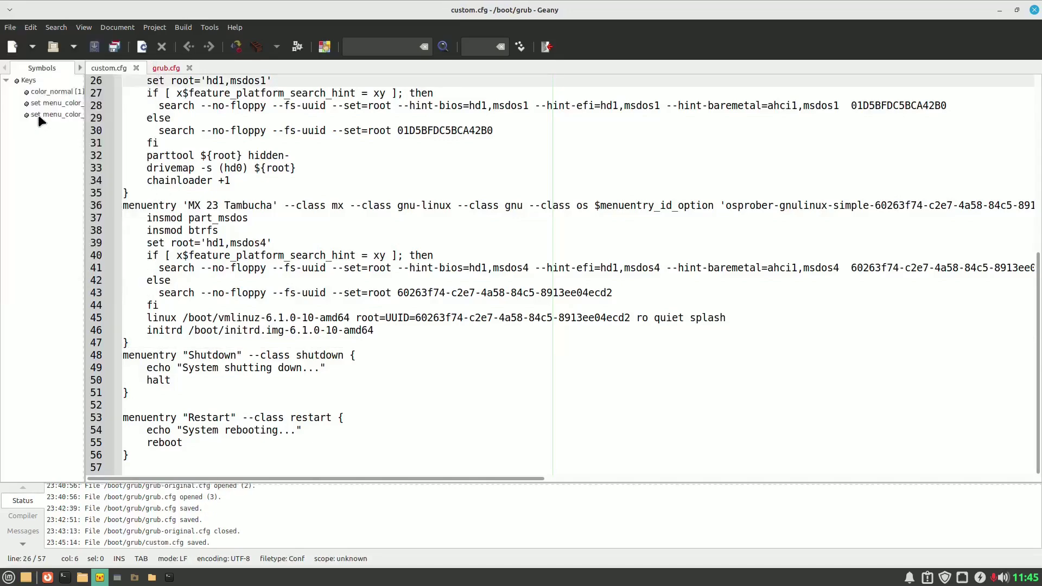
{"action": "left_click", "coordinate": [163, 69]}
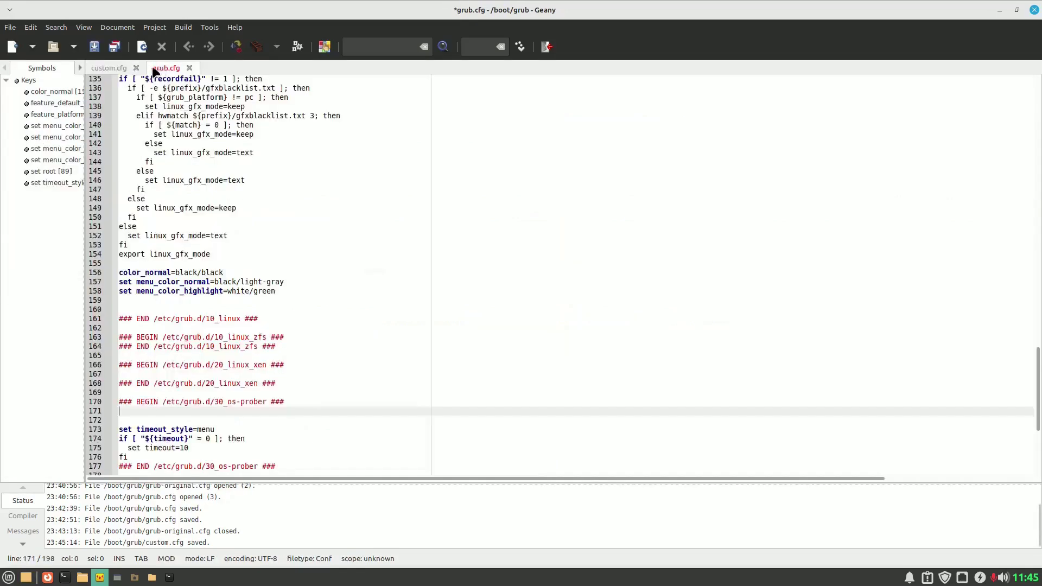
{"action": "left_click", "coordinate": [10, 27]}
{"action": "left_click", "coordinate": [24, 117]}
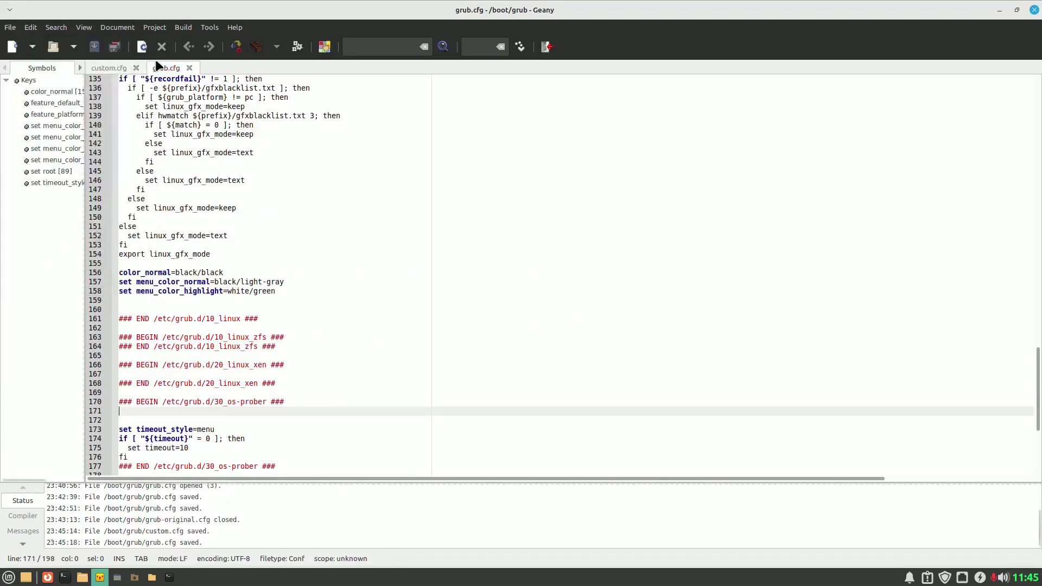
- Save a copy of grub.cfg as grub-mint.cfg in /boot/grub and close the text editor
{"action": "left_click", "coordinate": [10, 28]}
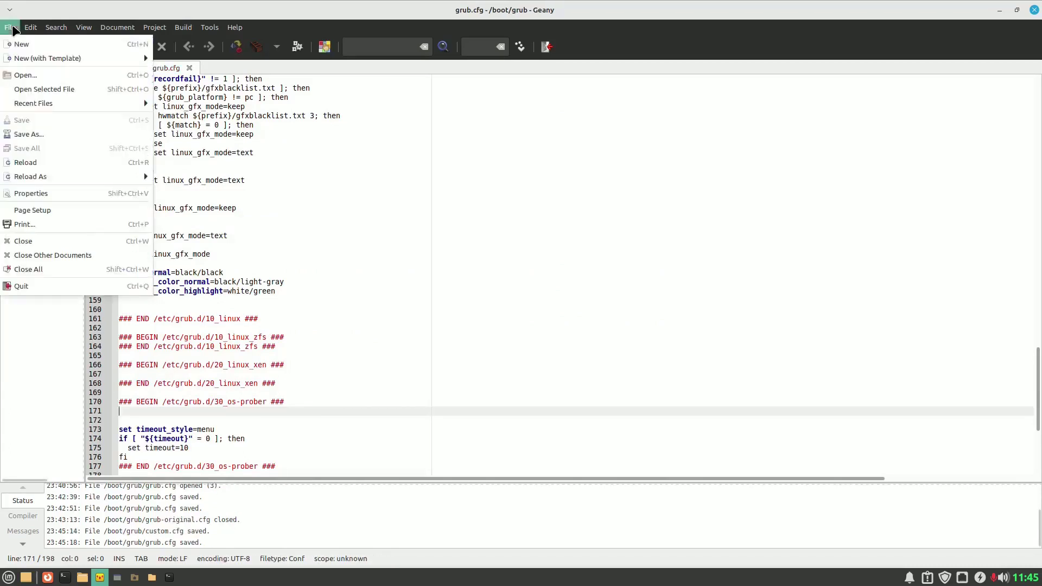
{"action": "left_click", "coordinate": [28, 134]}
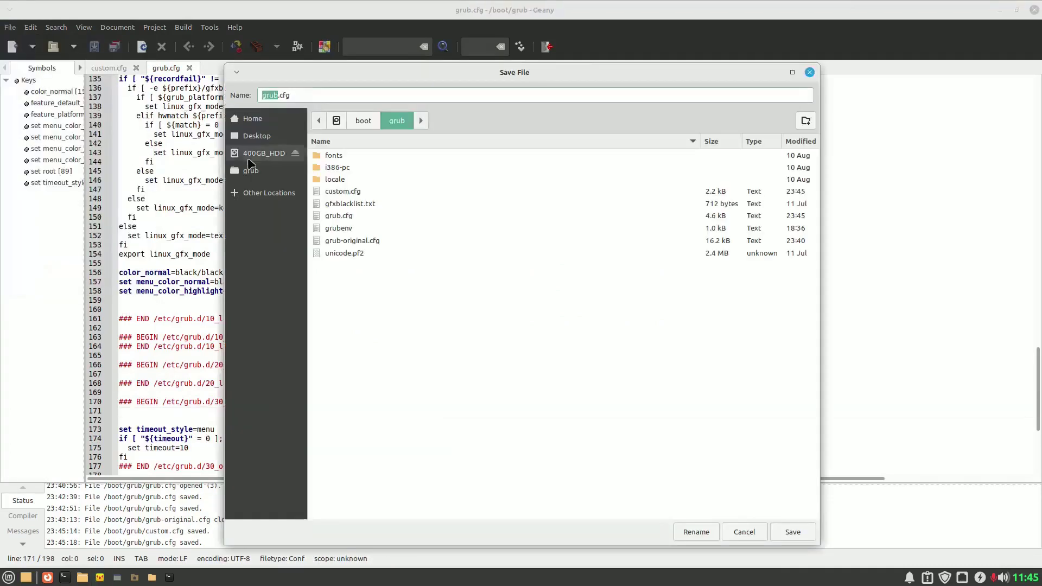
{"action": "left_click", "coordinate": [275, 97]}
{"action": "type", "text": "-min"}
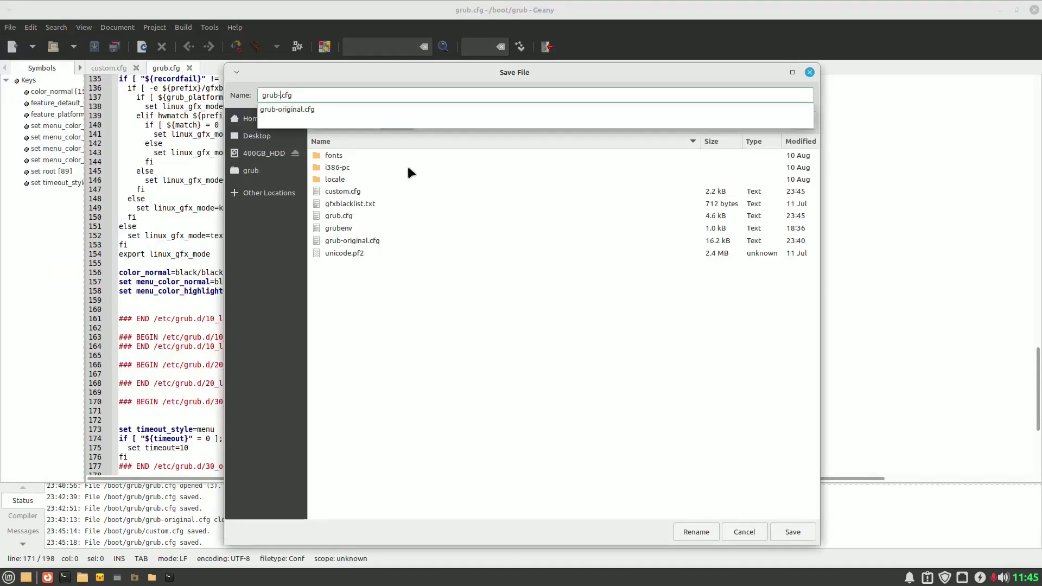
{"action": "type", "text": "t"}
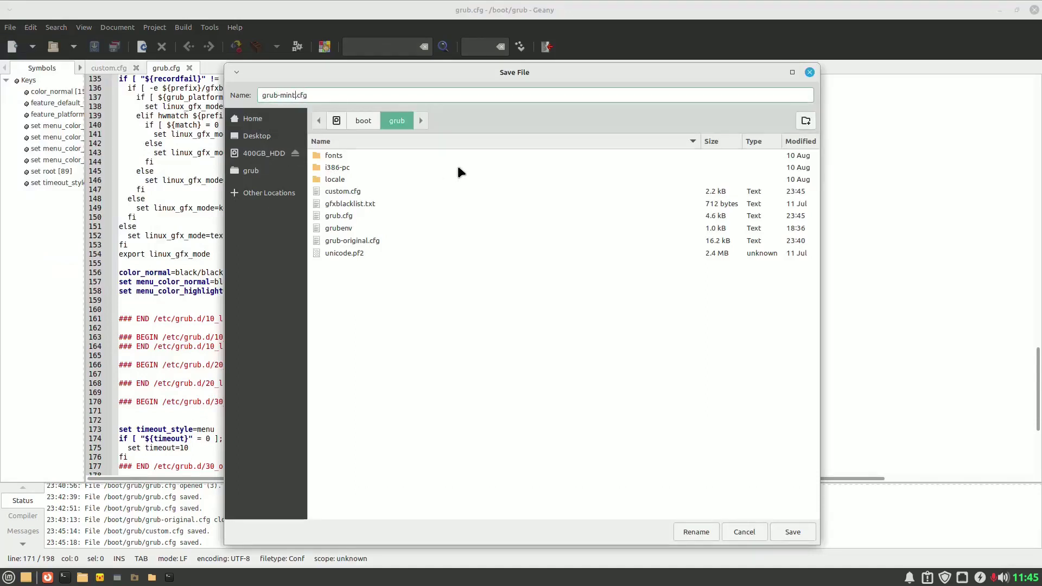
{"action": "left_click", "coordinate": [776, 529]}
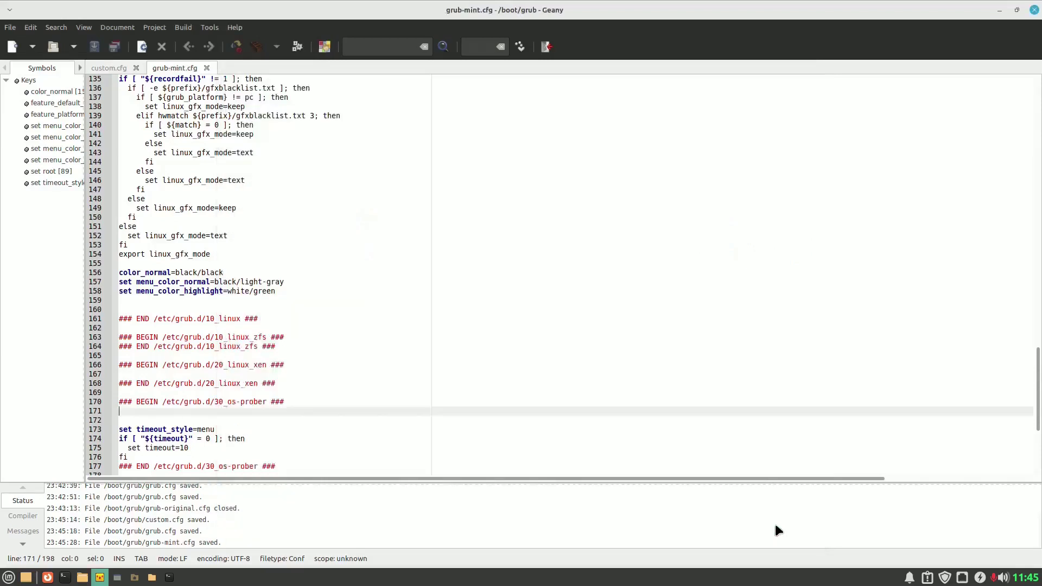
{"action": "left_click", "coordinate": [1035, 12]}
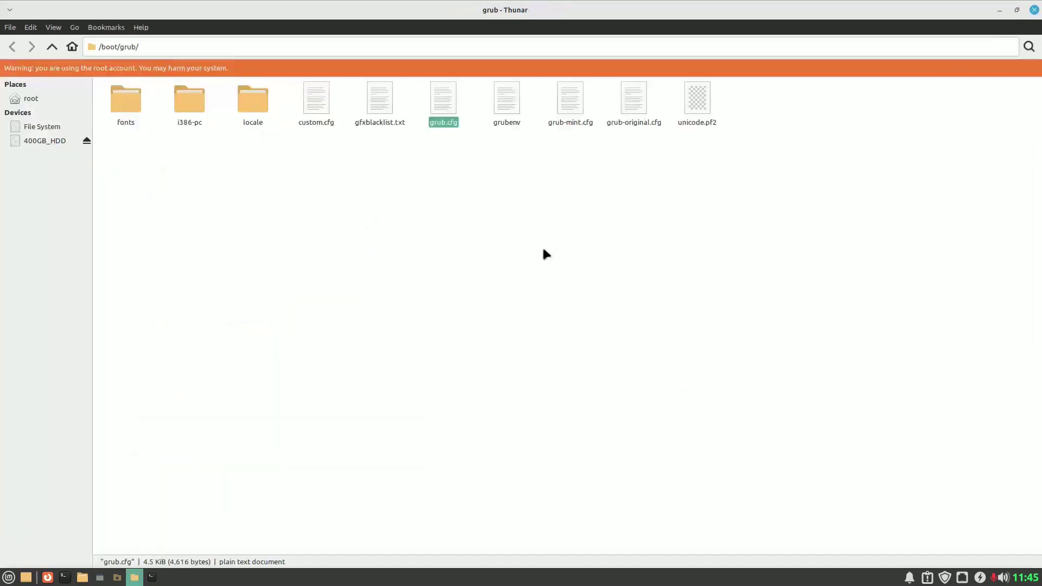
- Examine the configuration files in /boot/grub: grub.cfg, grub-original.cfg, grub-mint.cfg and custom.cfg
{"action": "left_click", "coordinate": [506, 234]}
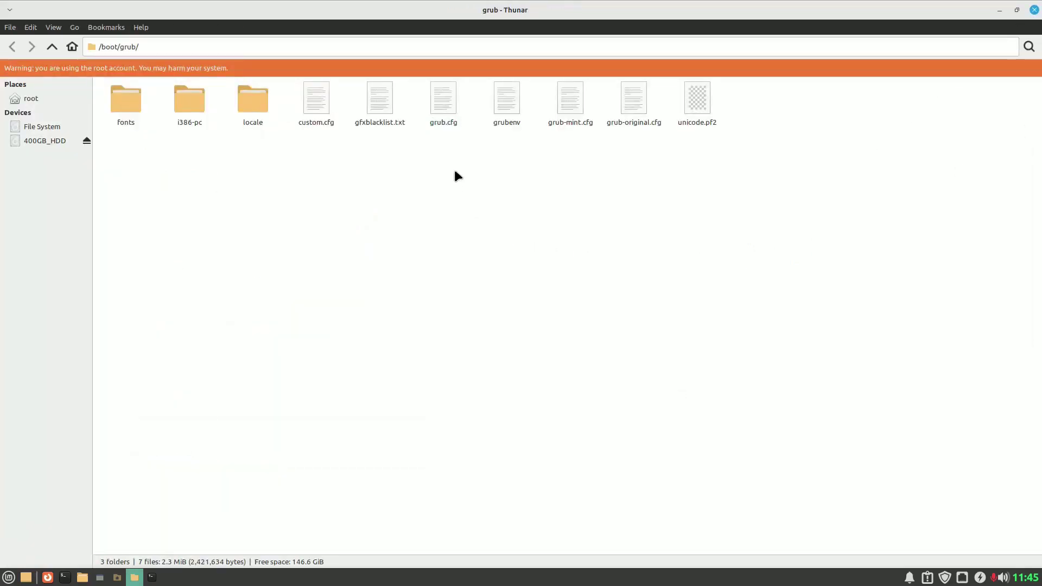
{"action": "left_click", "coordinate": [448, 108]}
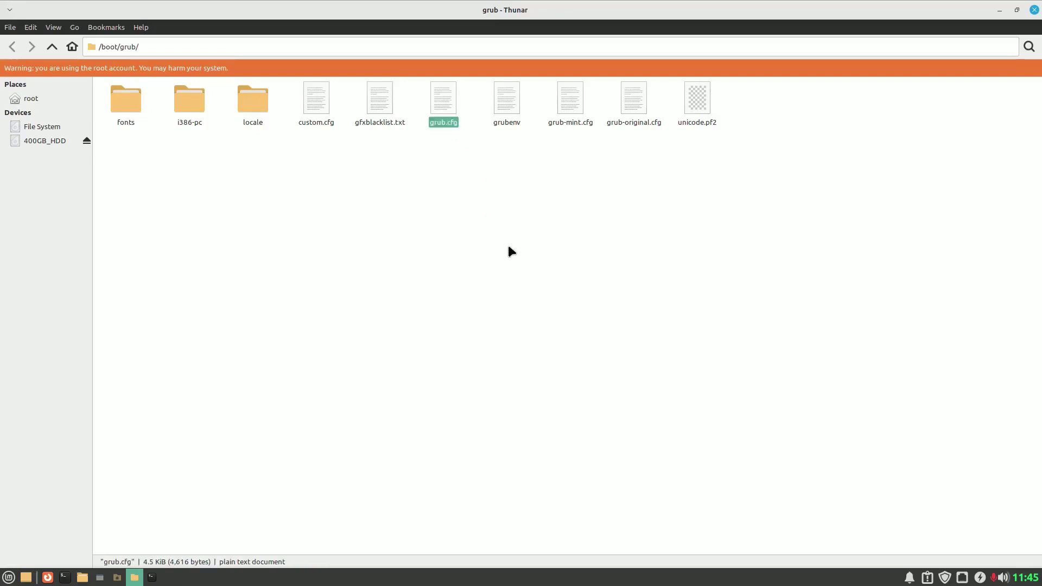
{"action": "left_click", "coordinate": [558, 210]}
{"action": "left_click", "coordinate": [636, 112]}
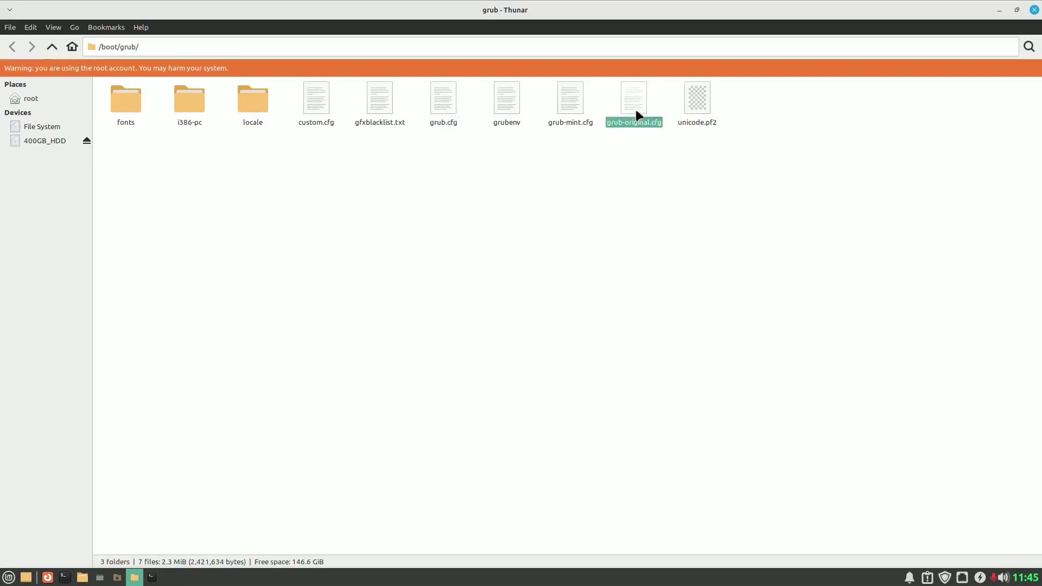
{"action": "left_click", "coordinate": [572, 254]}
{"action": "left_click", "coordinate": [566, 111]}
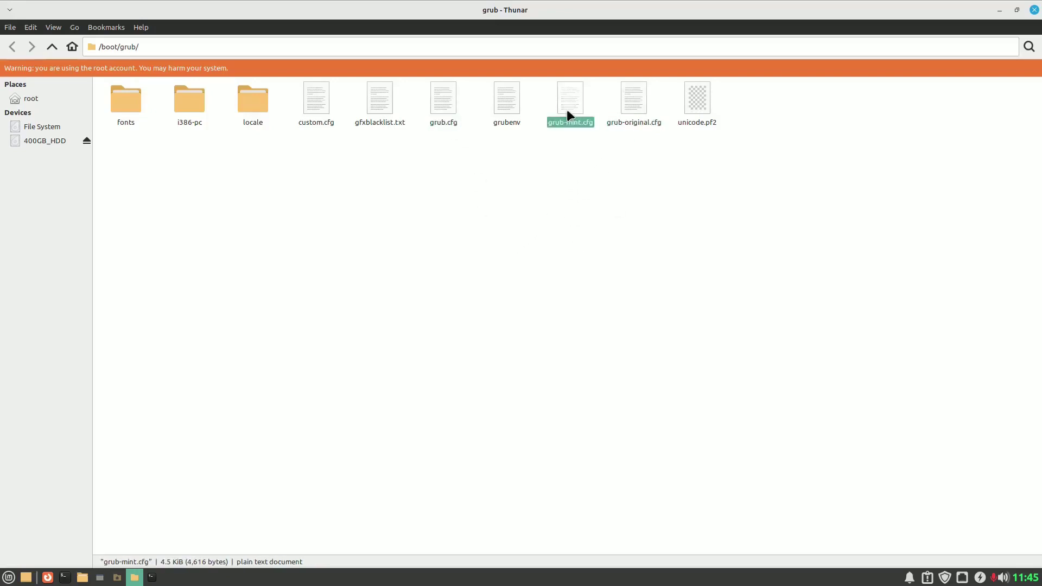
{"action": "left_click", "coordinate": [432, 102]}
{"action": "left_click", "coordinate": [424, 184]}
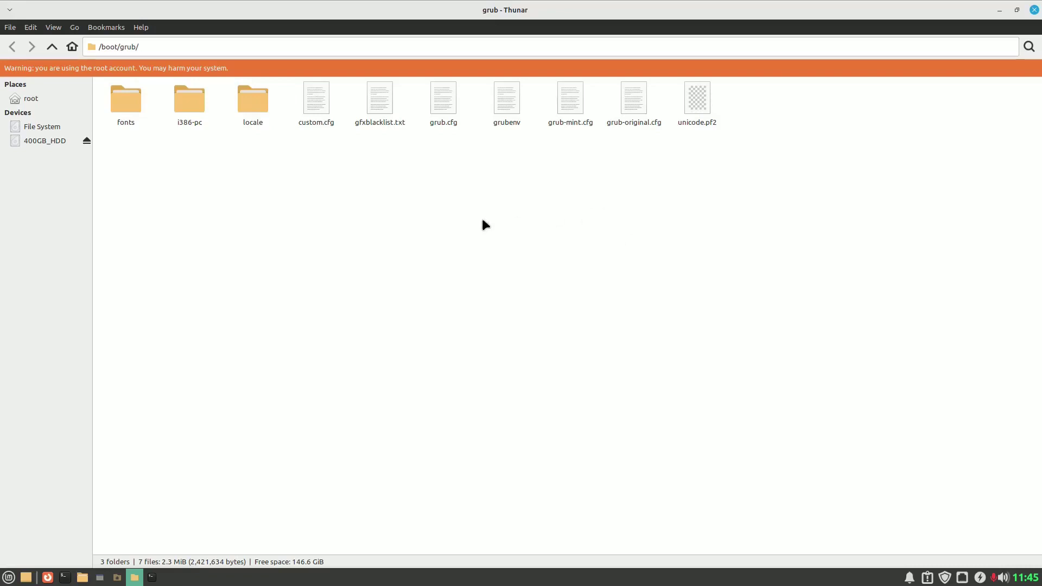
{"action": "left_click", "coordinate": [444, 104]}
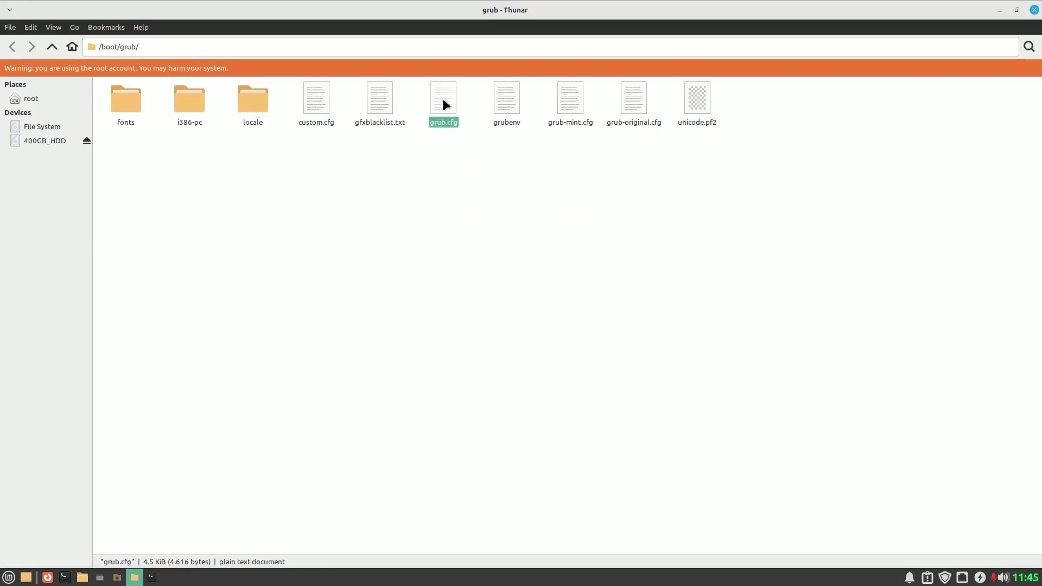
{"action": "left_click", "coordinate": [377, 228]}
{"action": "left_click", "coordinate": [322, 97]}
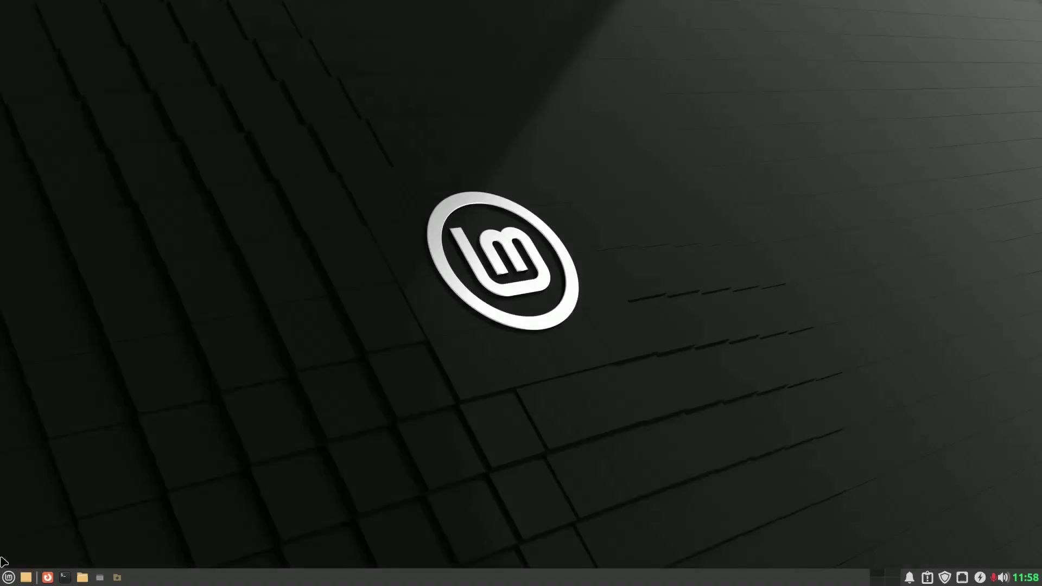
- Switch the sound output device to Built-in Audio Analog Stereo
{"action": "left_click", "coordinate": [8, 578]}
{"action": "left_click", "coordinate": [1004, 577]}
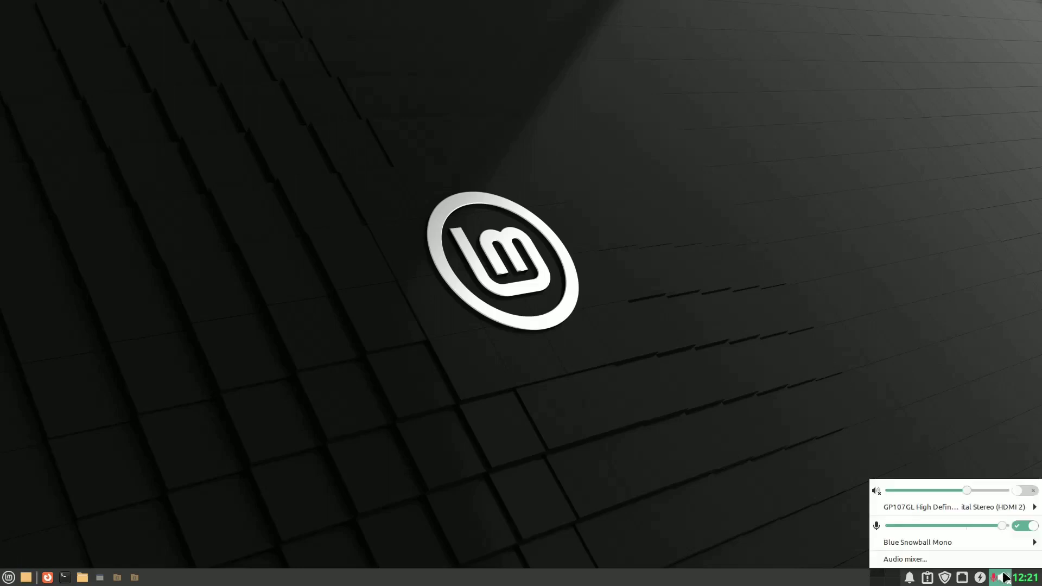
{"action": "left_click", "coordinate": [988, 513]}
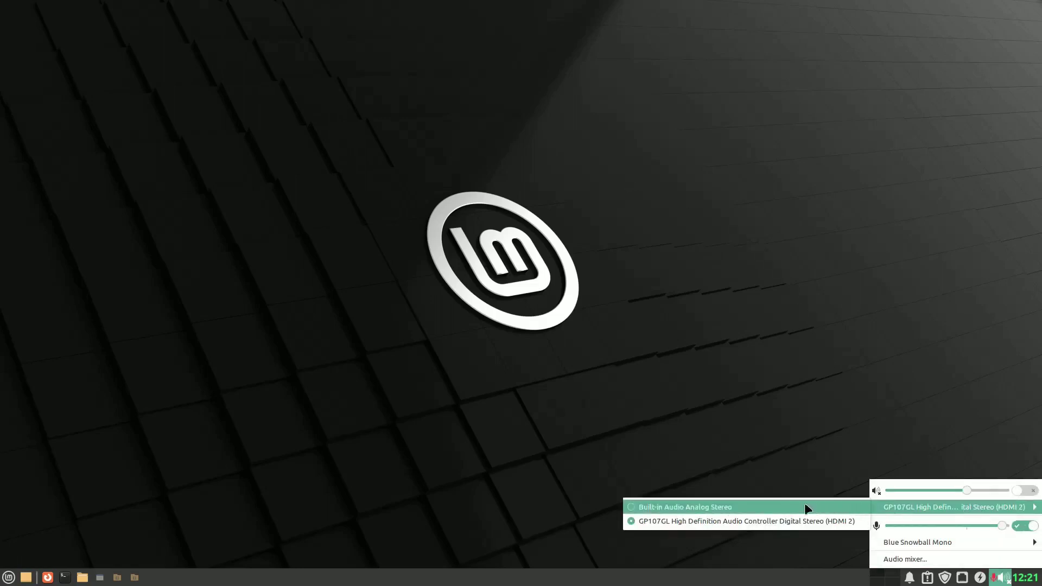
{"action": "left_click", "coordinate": [684, 506]}
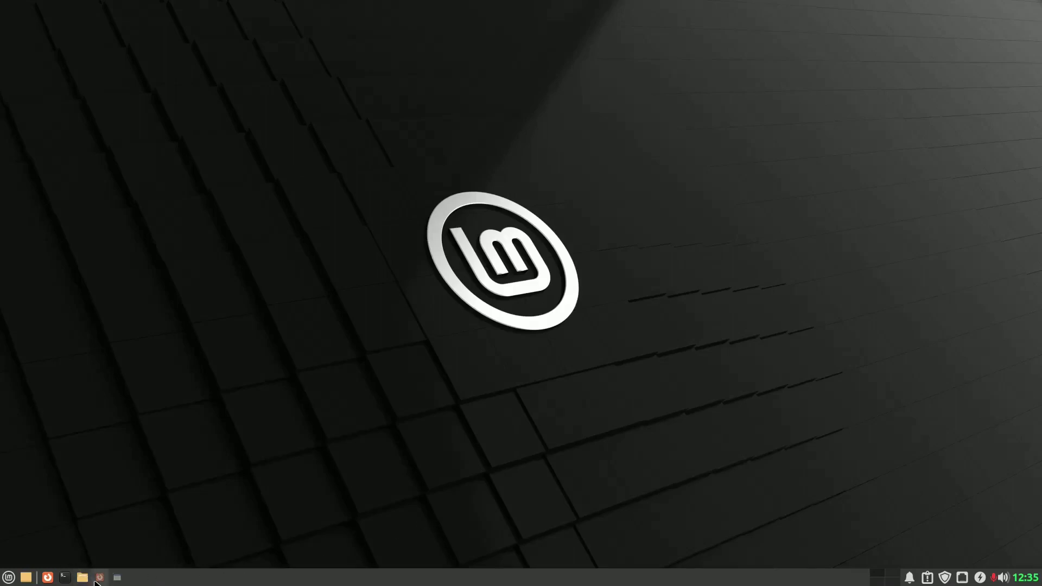
- Switch to Firefox and open the Linux Mint 21.2 download page from the Linux Mint home page
{"action": "left_click", "coordinate": [100, 578]}
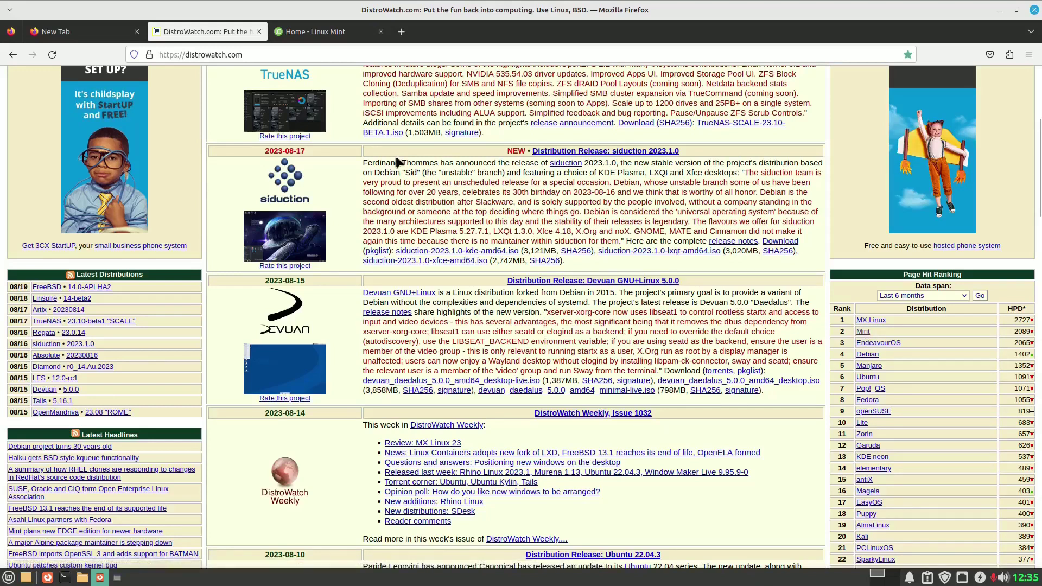
{"action": "left_click", "coordinate": [328, 32]}
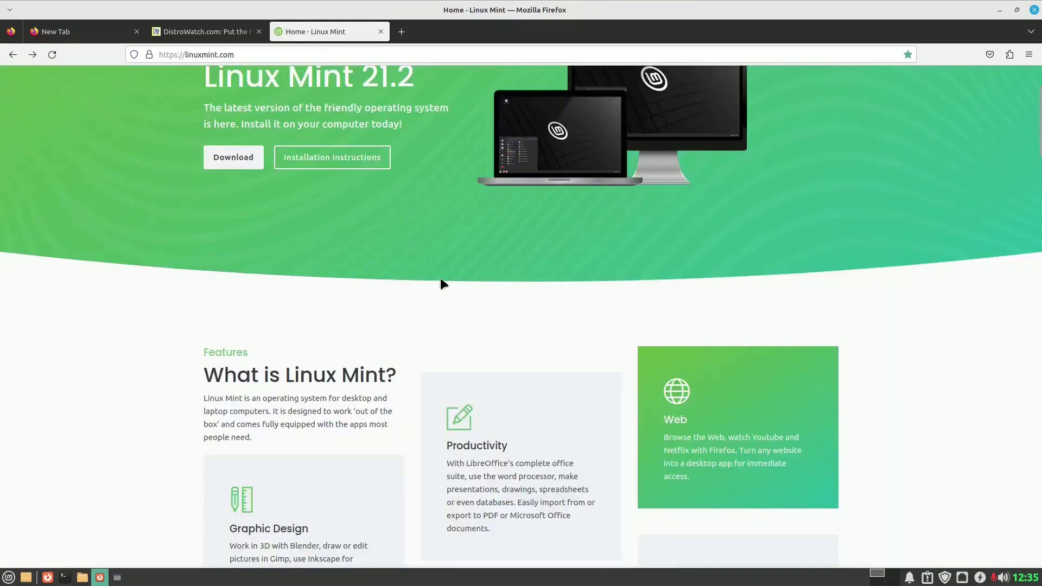
{"action": "scroll", "coordinate": [442, 283], "scroll_direction": "up", "scroll_amount": 2}
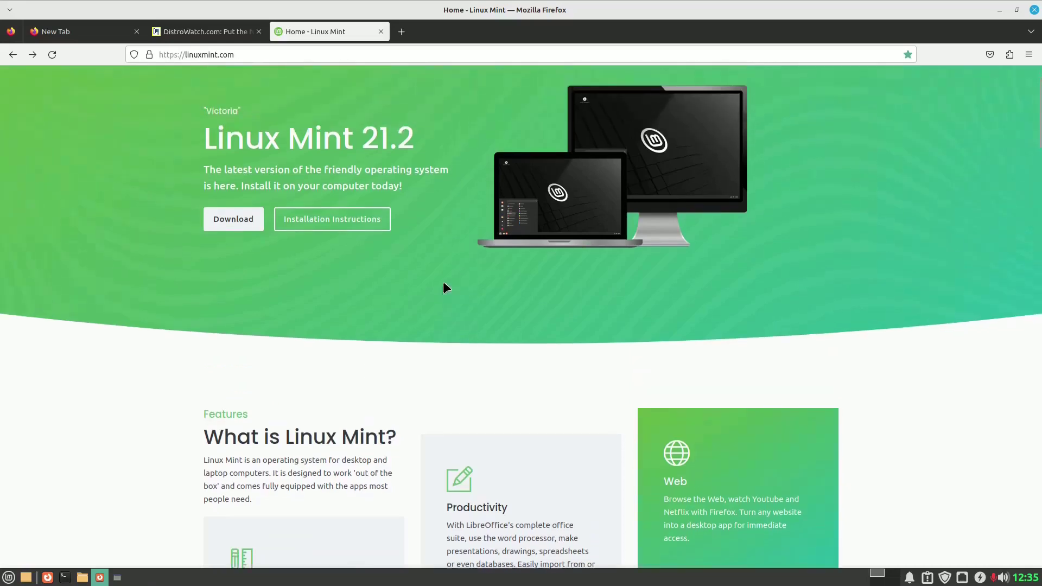
{"action": "left_click", "coordinate": [229, 220]}
- Review the Cinnamon, MATE and Xfce editions offered on the Linux Mint download page
{"action": "scroll", "coordinate": [824, 333], "scroll_direction": "down", "scroll_amount": 12}
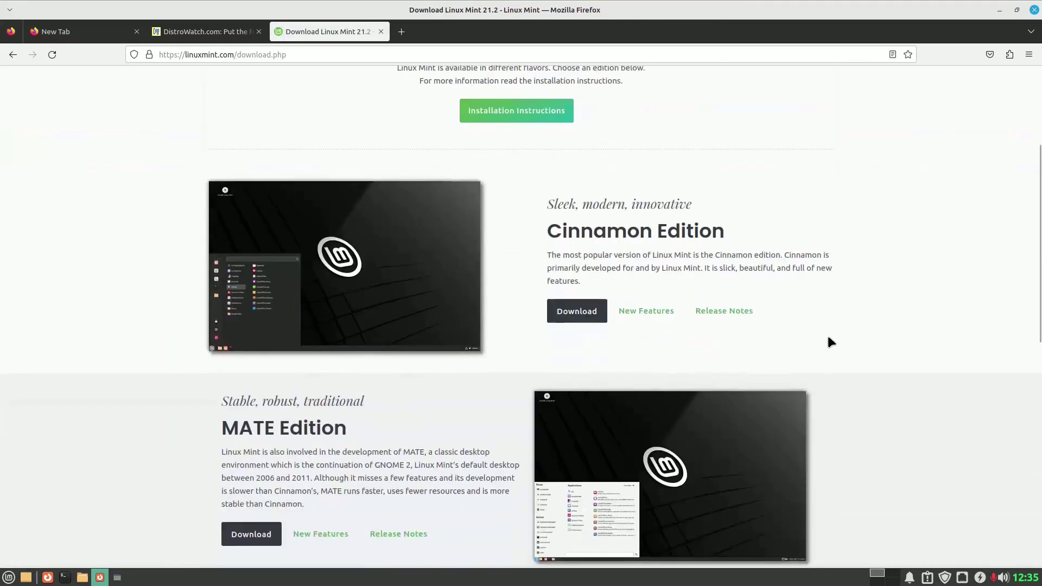
{"action": "scroll", "coordinate": [814, 361], "scroll_direction": "down", "scroll_amount": 3}
{"action": "scroll", "coordinate": [798, 375], "scroll_direction": "up", "scroll_amount": 7}
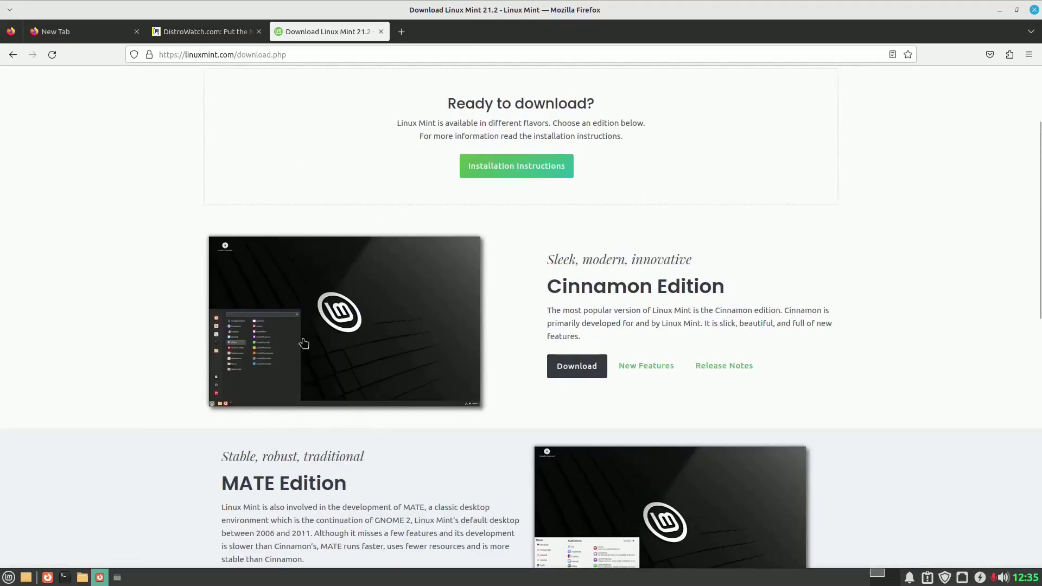
{"action": "scroll", "coordinate": [789, 320], "scroll_direction": "down", "scroll_amount": 3}
{"action": "scroll", "coordinate": [794, 325], "scroll_direction": "down", "scroll_amount": 3}
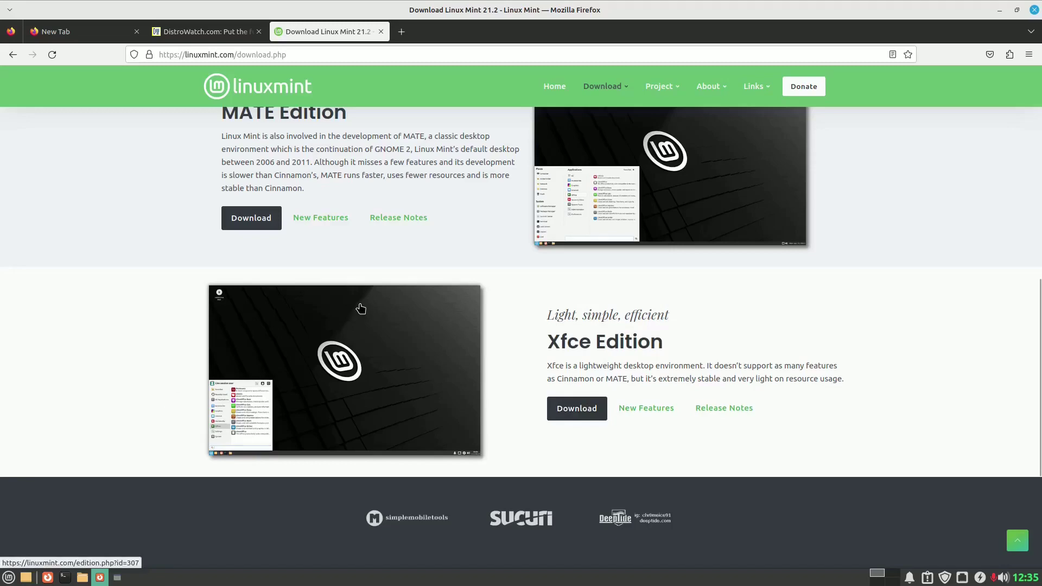
{"action": "scroll", "coordinate": [358, 304], "scroll_direction": "up", "scroll_amount": 3}
{"action": "scroll", "coordinate": [359, 293], "scroll_direction": "up", "scroll_amount": 3}
{"action": "scroll", "coordinate": [369, 217], "scroll_direction": "up", "scroll_amount": 5}
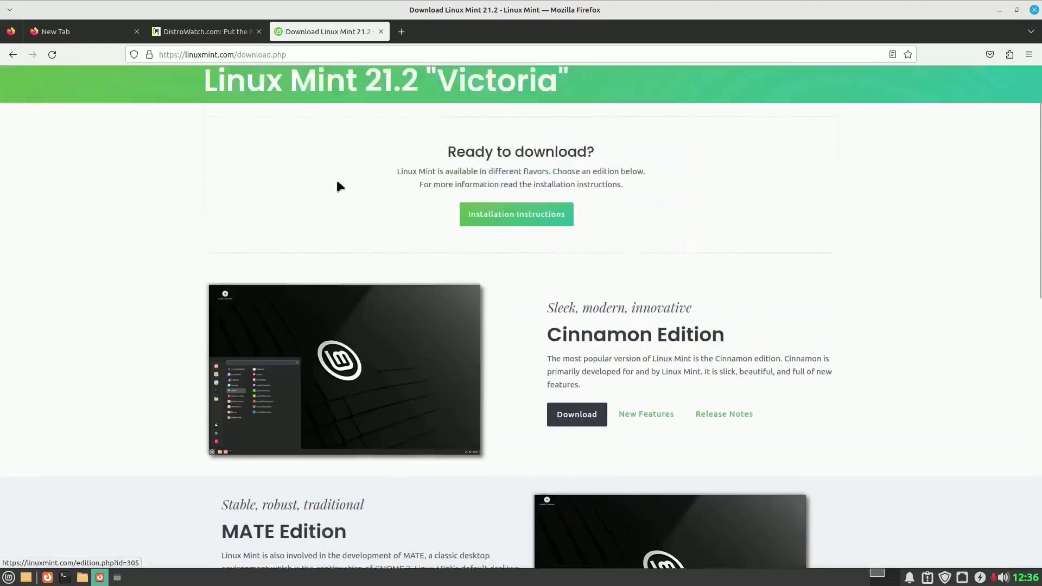
- Return to the DistroWatch page, and search Google for "user friendly linux" in a new tab
{"action": "left_click", "coordinate": [240, 33]}
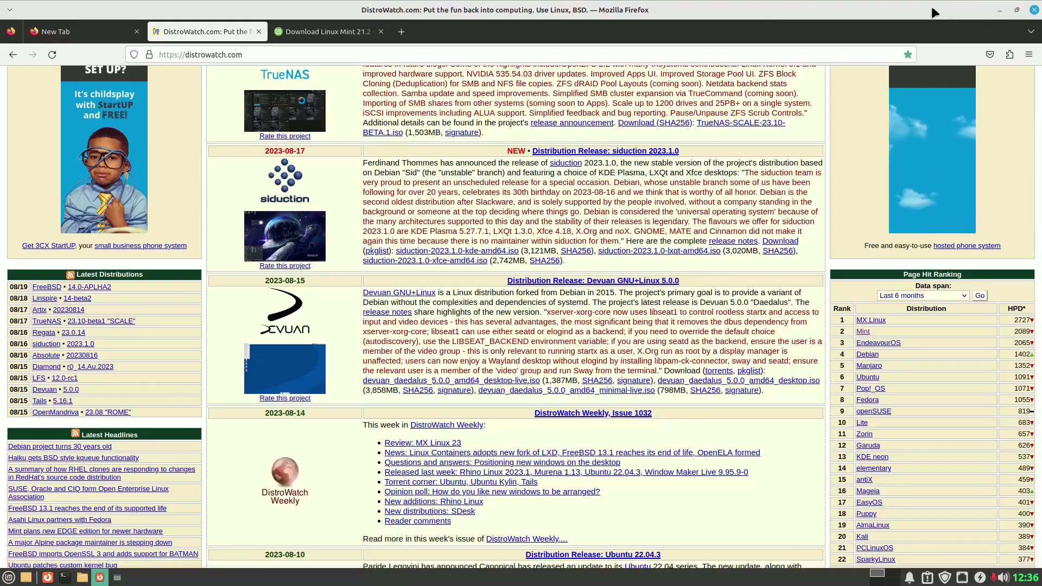
{"action": "left_click", "coordinate": [404, 33]}
{"action": "left_click", "coordinate": [444, 54]}
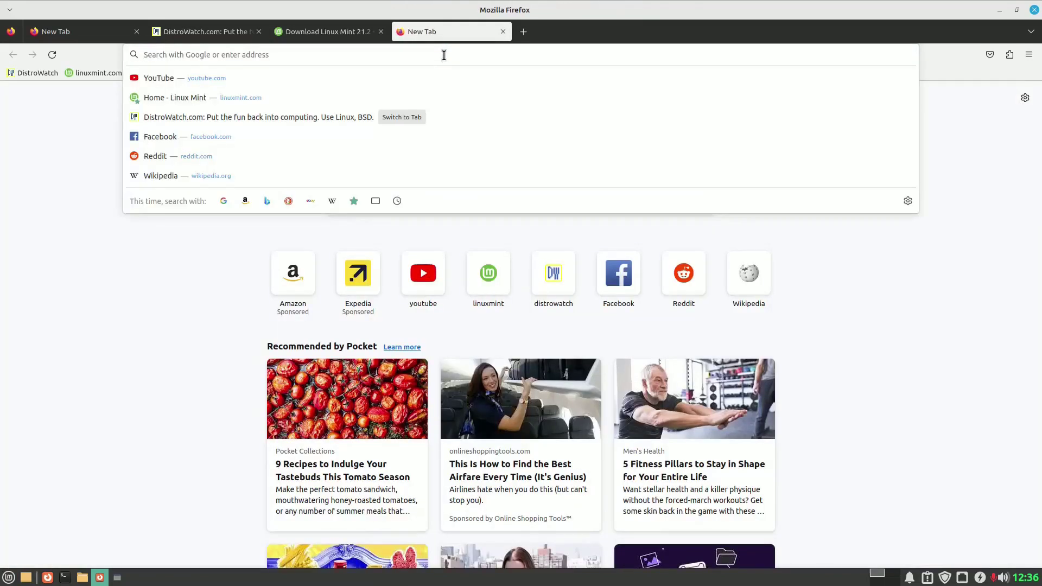
{"action": "type", "text": "user "}
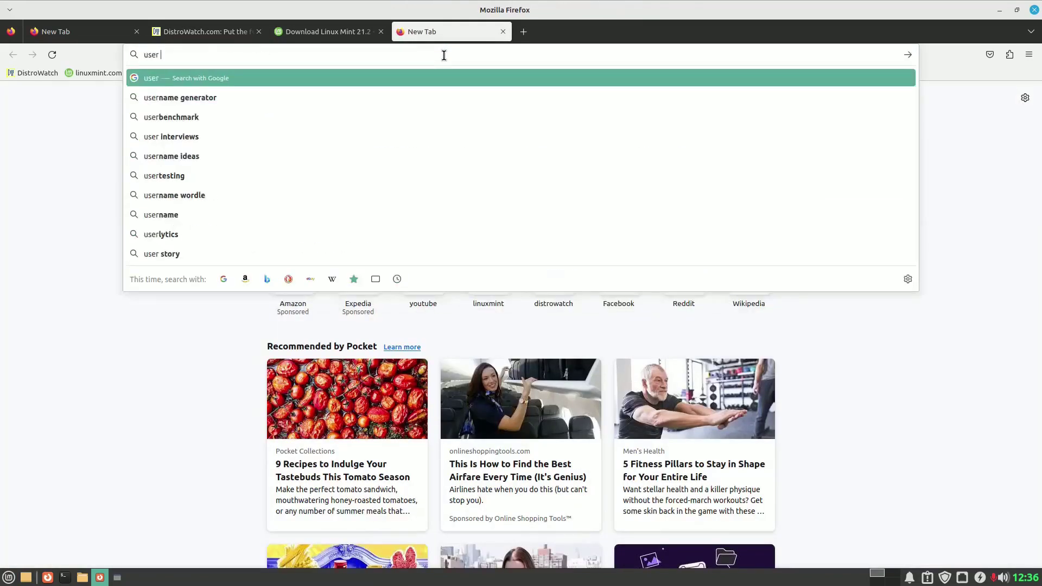
{"action": "type", "text": "friend"}
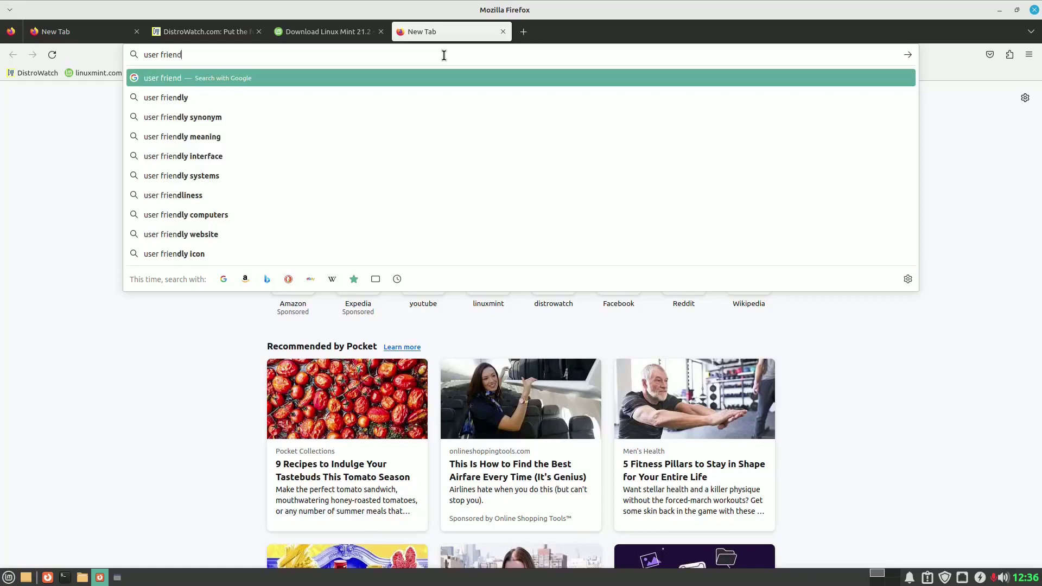
{"action": "type", "text": "ly linux"}
{"action": "key", "text": "Return"}
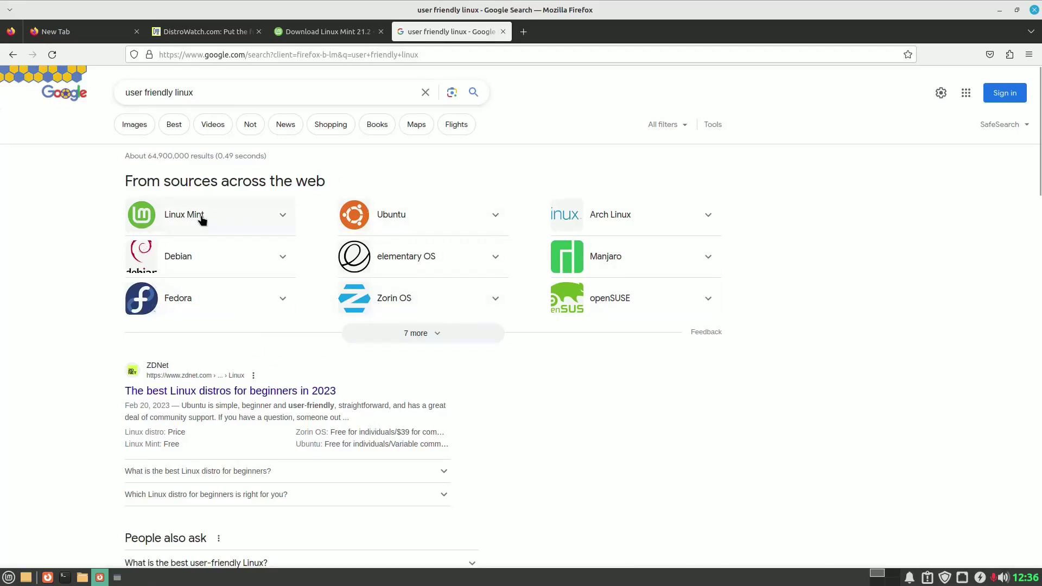
- Open ZDNet's "The best Linux distros for beginners in 2023" from the results, review its distro list, and close the article
{"action": "scroll", "coordinate": [418, 389], "scroll_direction": "down", "scroll_amount": 5}
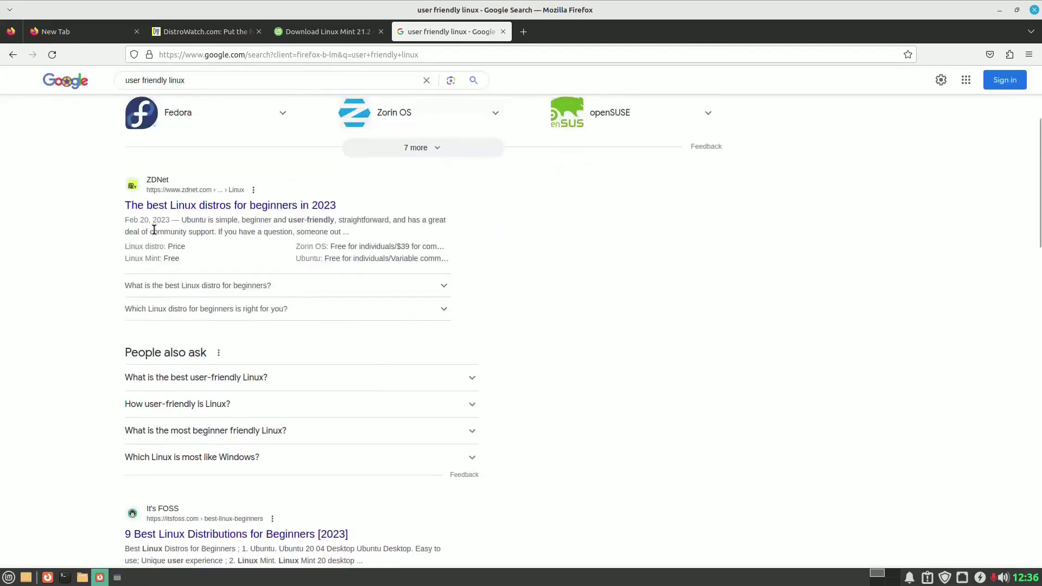
{"action": "left_click", "coordinate": [189, 209]}
{"action": "scroll", "coordinate": [717, 329], "scroll_direction": "down", "scroll_amount": 5}
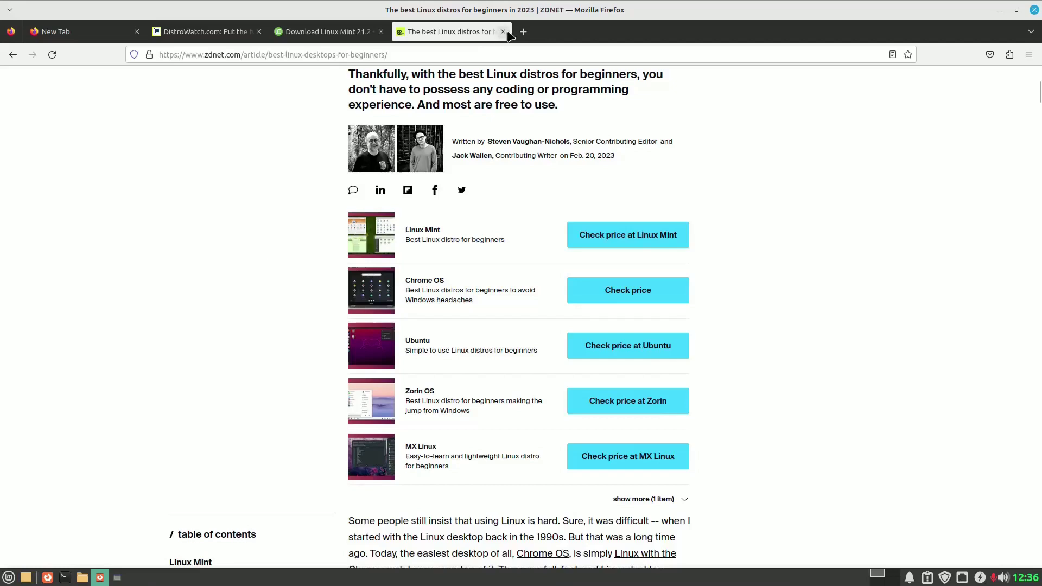
{"action": "left_click", "coordinate": [503, 32]}
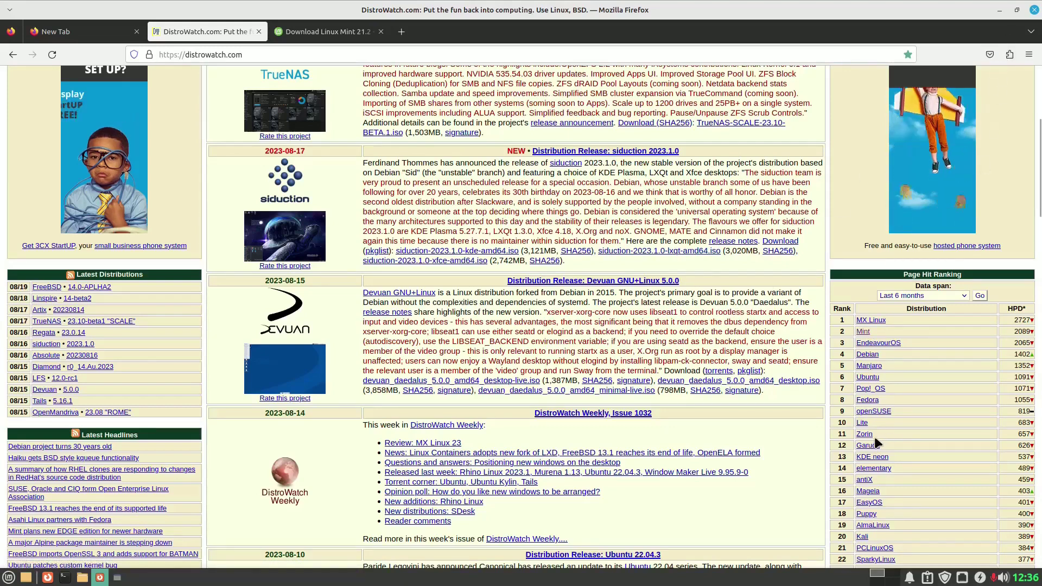
- Open Zorin from DistroWatch's page hit ranking and examine its description and summary
{"action": "left_click", "coordinate": [865, 434]}
{"action": "scroll", "coordinate": [776, 414], "scroll_direction": "down", "scroll_amount": 3}
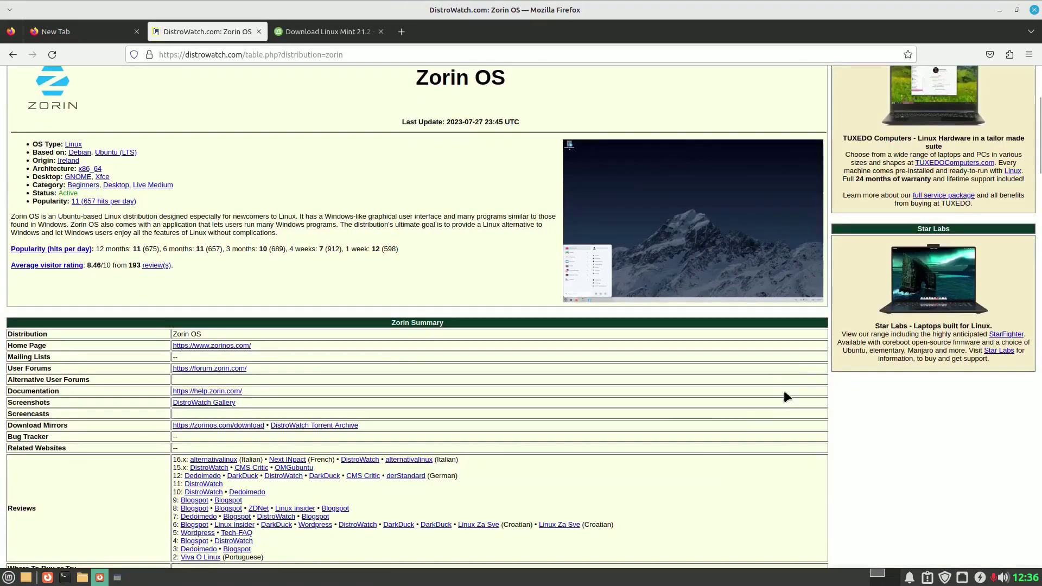
- Close the browser window showing the Zorin OS page and open the desktop's application menu
{"action": "scroll", "coordinate": [823, 358], "scroll_direction": "up", "scroll_amount": 2}
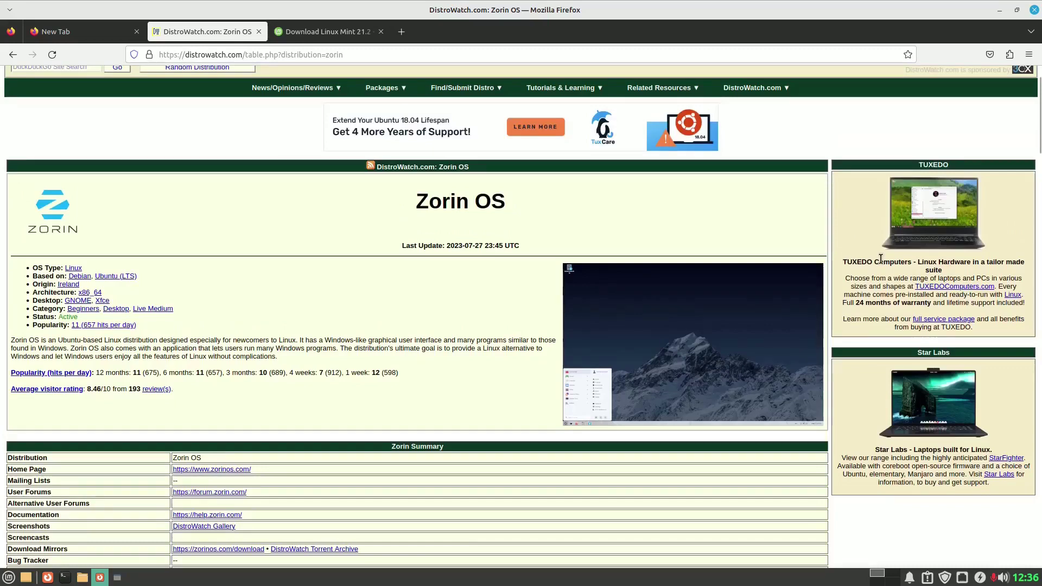
{"action": "left_click", "coordinate": [1033, 13]}
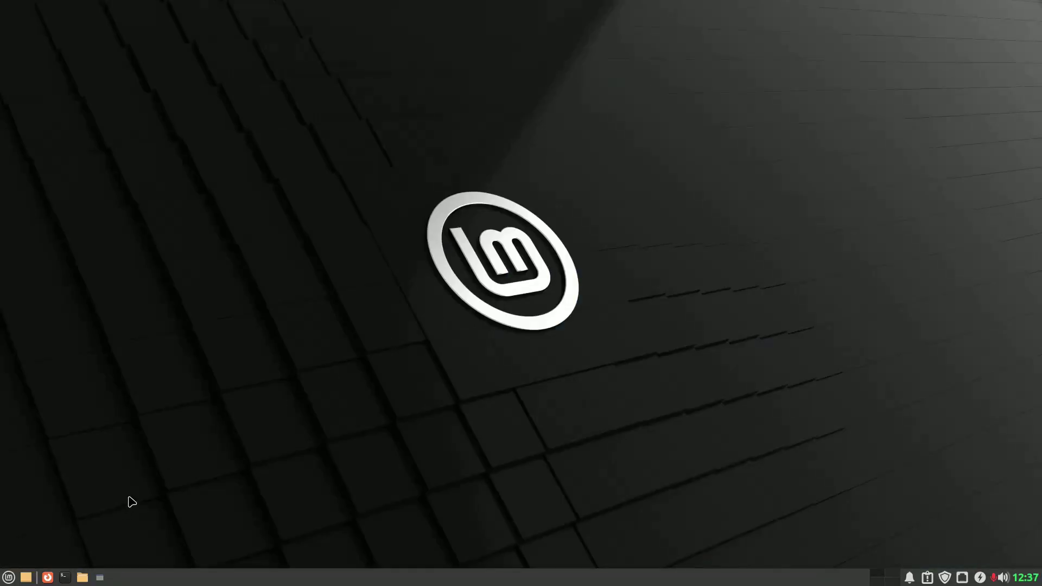
{"action": "left_click", "coordinate": [8, 577]}
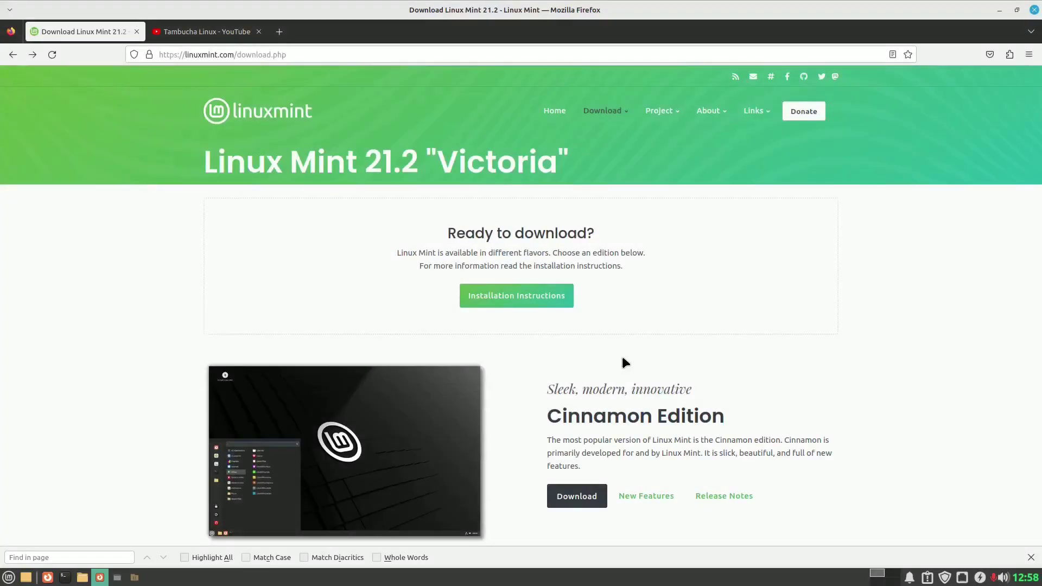
- Open the Xfce edition's new features from the Linux Mint download page and read the Slick Greeter section
{"action": "scroll", "coordinate": [624, 362], "scroll_direction": "down", "scroll_amount": 6}
{"action": "scroll", "coordinate": [780, 364], "scroll_direction": "down", "scroll_amount": 2}
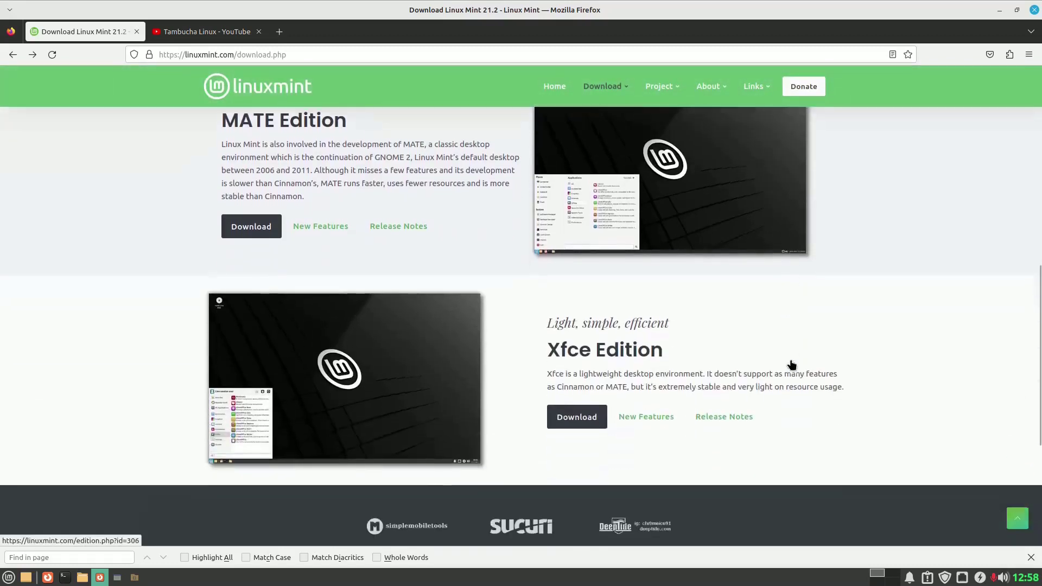
{"action": "left_click", "coordinate": [642, 416]}
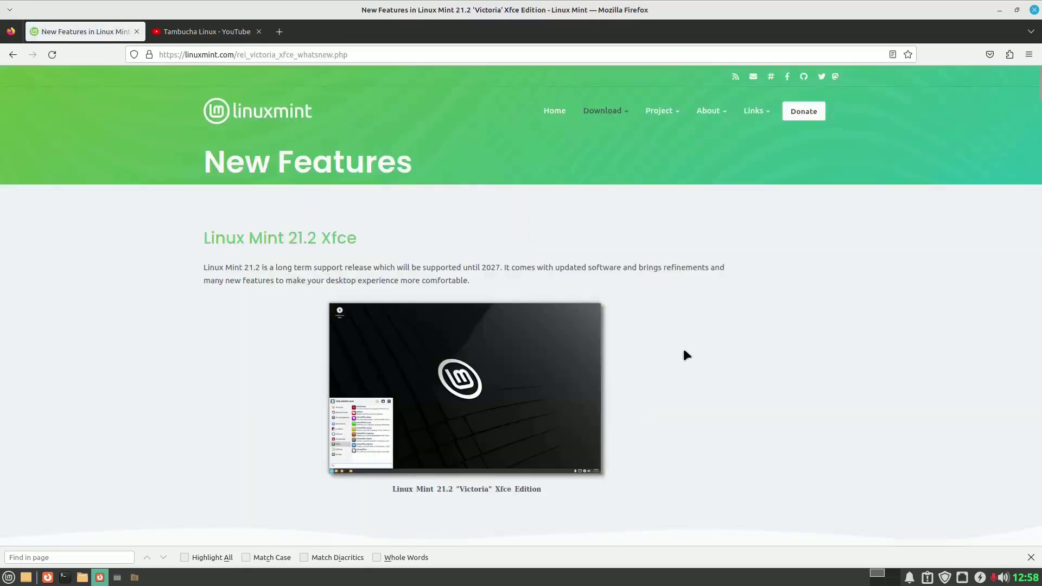
{"action": "scroll", "coordinate": [712, 342], "scroll_direction": "down", "scroll_amount": 3}
{"action": "scroll", "coordinate": [713, 340], "scroll_direction": "down", "scroll_amount": 3}
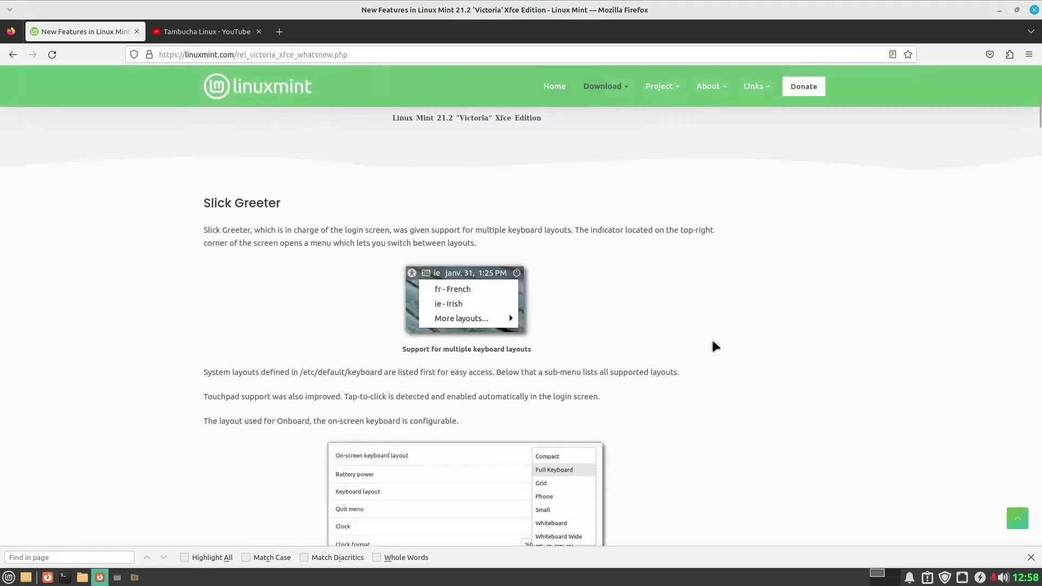
{"action": "scroll", "coordinate": [713, 340], "scroll_direction": "down", "scroll_amount": 2}
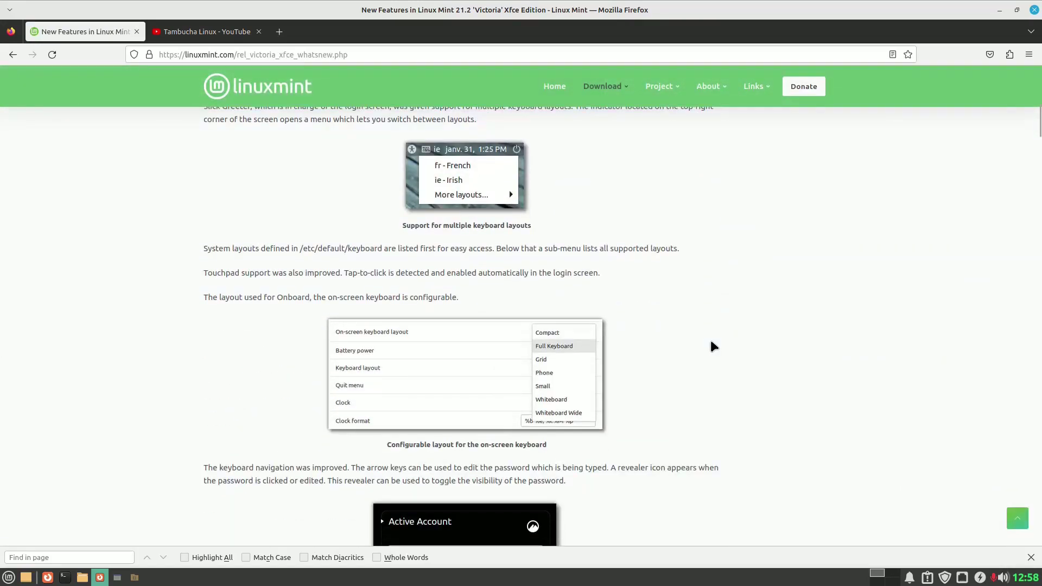
{"action": "scroll", "coordinate": [711, 341], "scroll_direction": "down", "scroll_amount": 4}
{"action": "scroll", "coordinate": [711, 340], "scroll_direction": "down", "scroll_amount": 3}
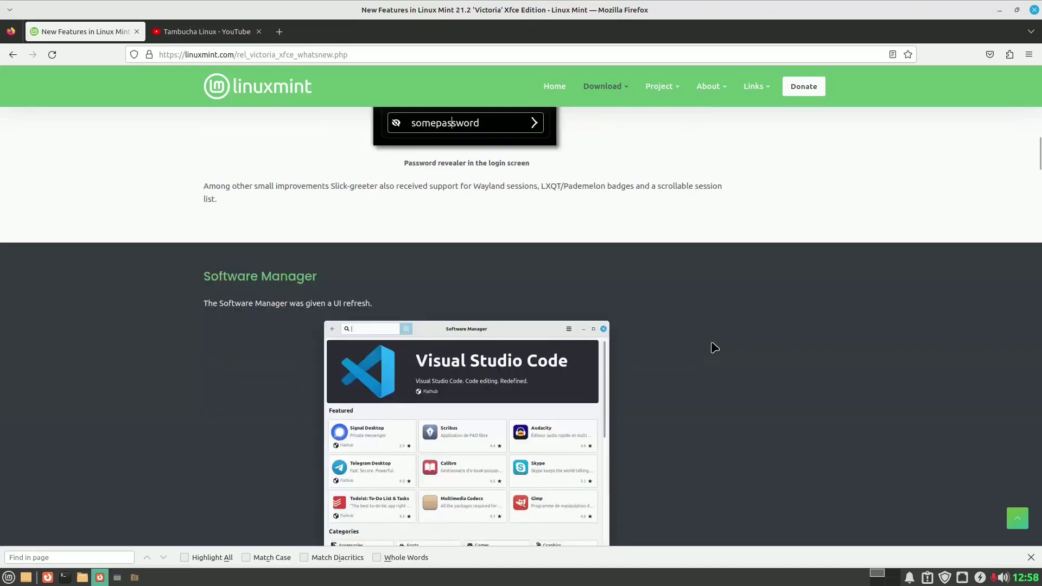
- Review the Software Manager and Pix changes and the new folder icon colors under Look and Feel
{"action": "scroll", "coordinate": [715, 348], "scroll_direction": "down", "scroll_amount": 6}
{"action": "scroll", "coordinate": [715, 347], "scroll_direction": "down", "scroll_amount": 3}
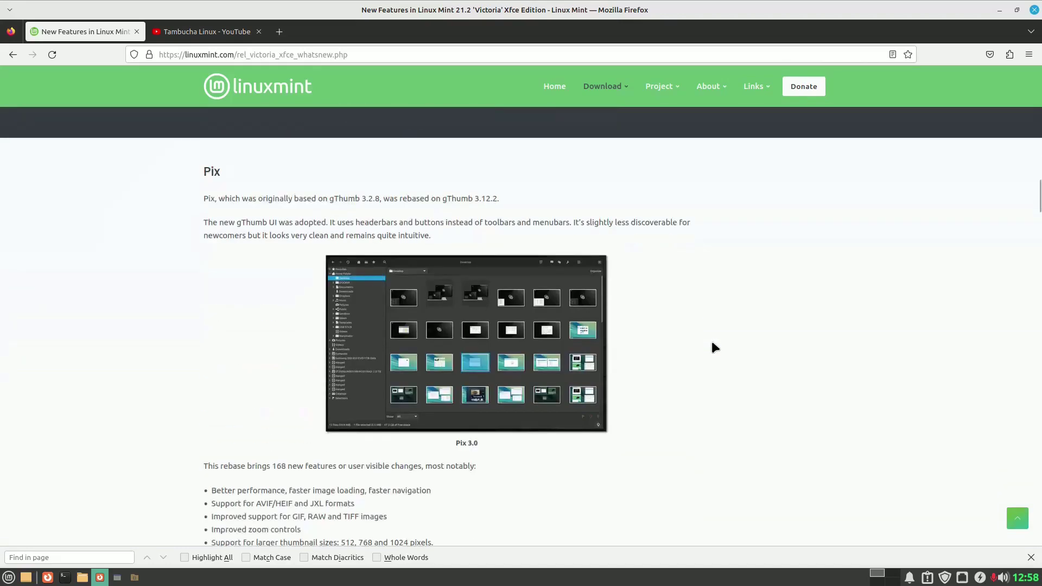
{"action": "scroll", "coordinate": [714, 347], "scroll_direction": "down", "scroll_amount": 9}
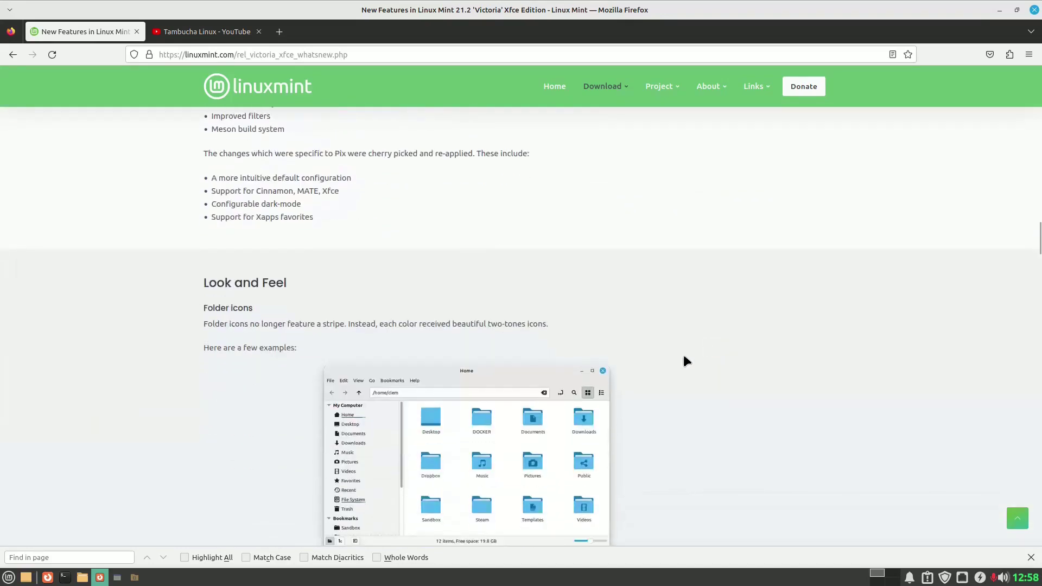
{"action": "scroll", "coordinate": [682, 359], "scroll_direction": "down", "scroll_amount": 5}
{"action": "scroll", "coordinate": [727, 352], "scroll_direction": "up", "scroll_amount": 1}
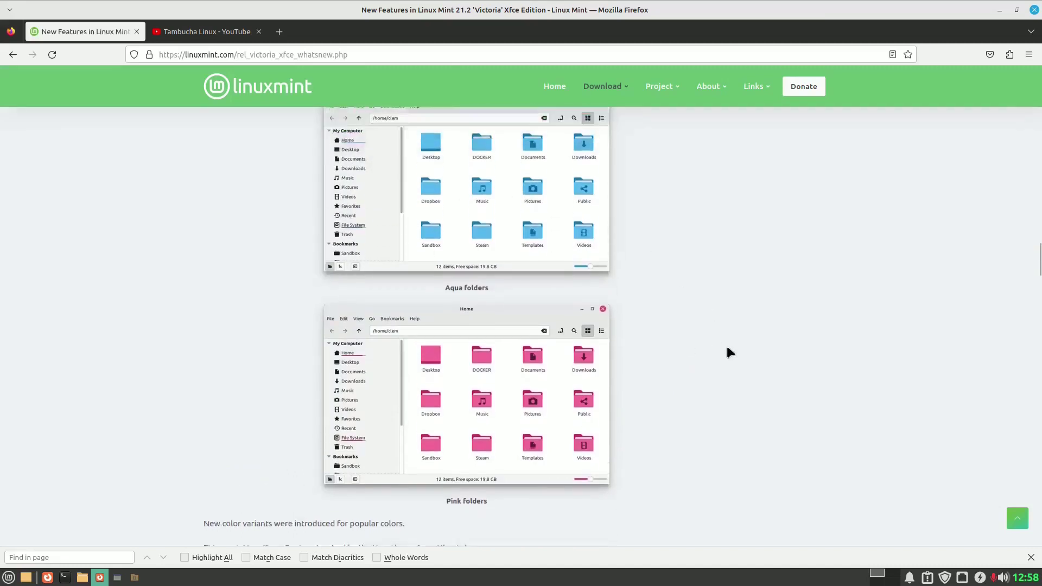
{"action": "scroll", "coordinate": [727, 352], "scroll_direction": "up", "scroll_amount": 2}
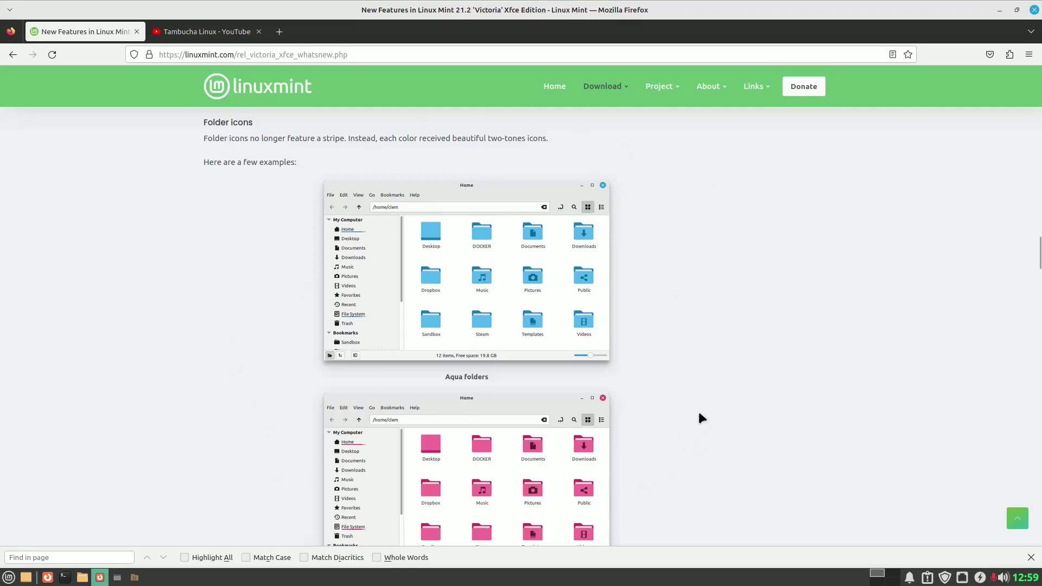
{"action": "scroll", "coordinate": [720, 290], "scroll_direction": "down", "scroll_amount": 2}
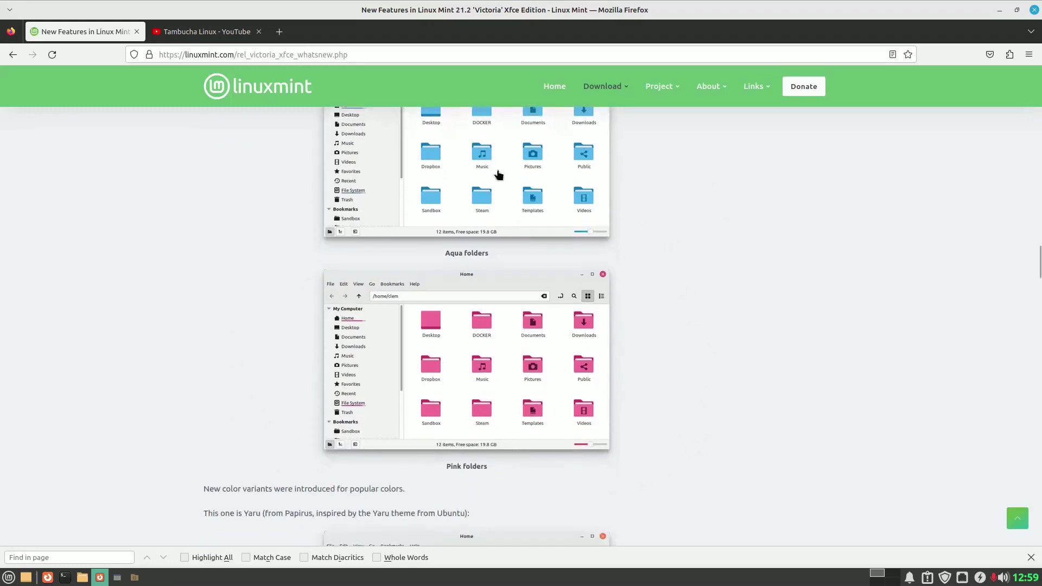
{"action": "scroll", "coordinate": [668, 372], "scroll_direction": "down", "scroll_amount": 6}
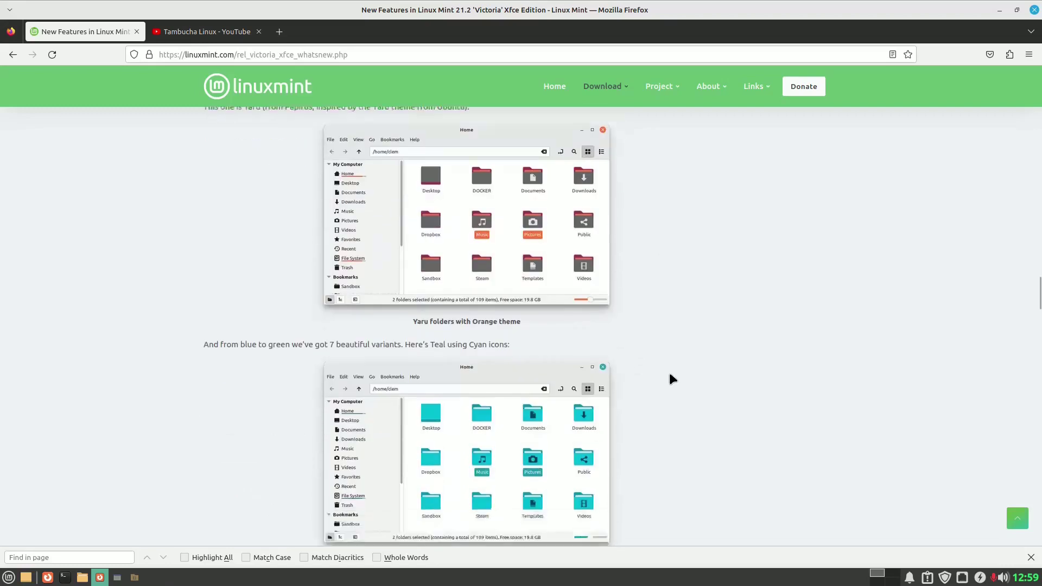
- Review the tooltip, titlebar and mono icon changes and the XDG Desktop Portal, Xfce 4.18 and Warpinator sections
{"action": "scroll", "coordinate": [669, 373], "scroll_direction": "down", "scroll_amount": 5}
{"action": "scroll", "coordinate": [609, 392], "scroll_direction": "down", "scroll_amount": 2}
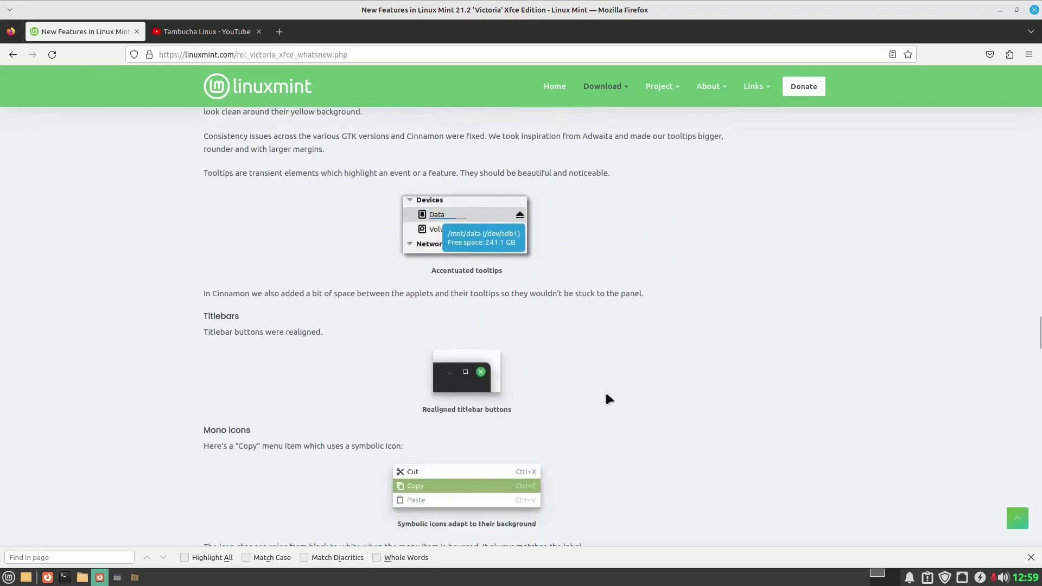
{"action": "scroll", "coordinate": [599, 397], "scroll_direction": "down", "scroll_amount": 3}
{"action": "scroll", "coordinate": [588, 404], "scroll_direction": "down", "scroll_amount": 2}
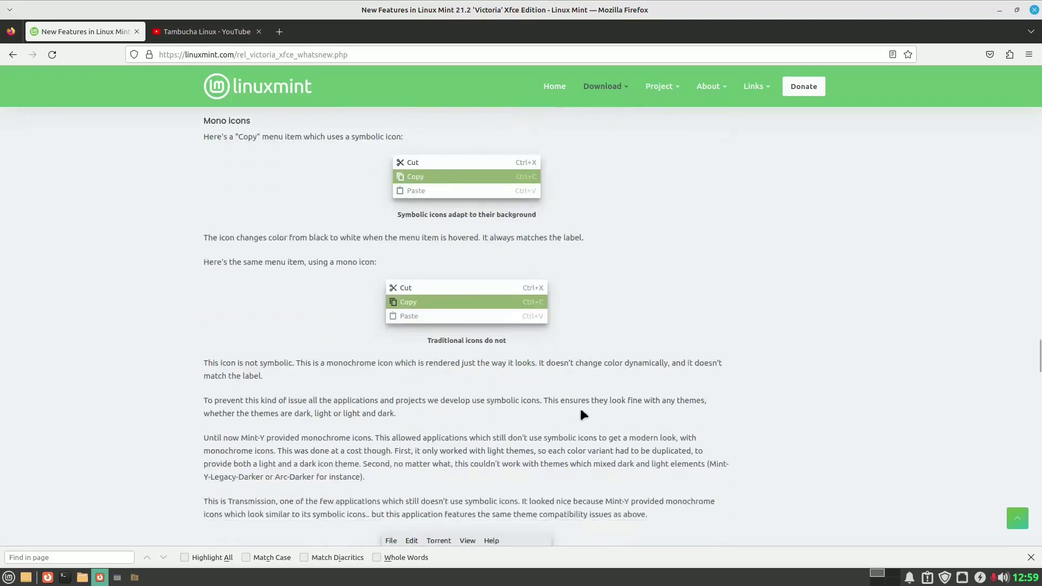
{"action": "scroll", "coordinate": [581, 415], "scroll_direction": "down", "scroll_amount": 9}
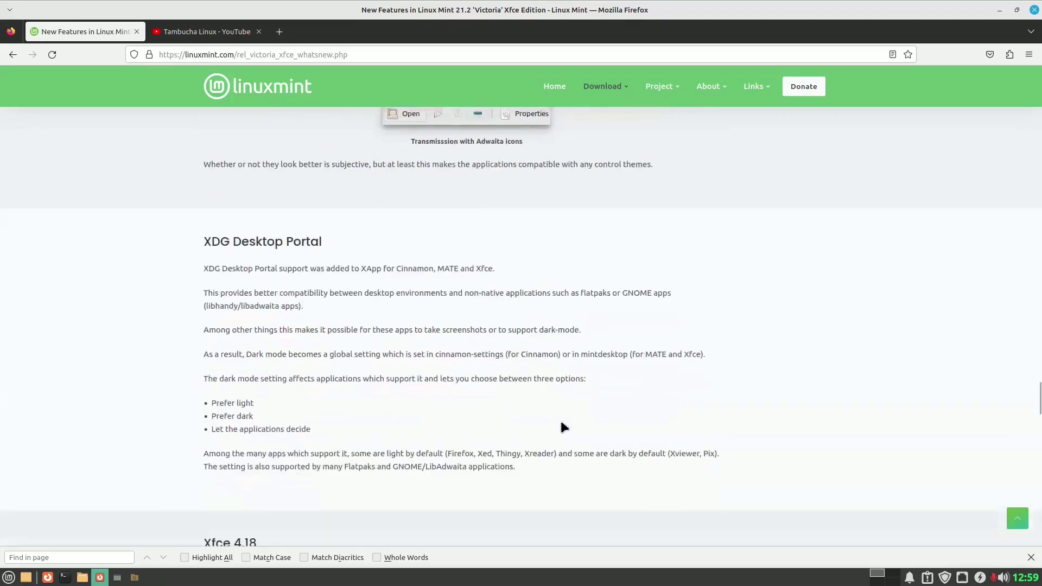
{"action": "scroll", "coordinate": [559, 422], "scroll_direction": "down", "scroll_amount": 5}
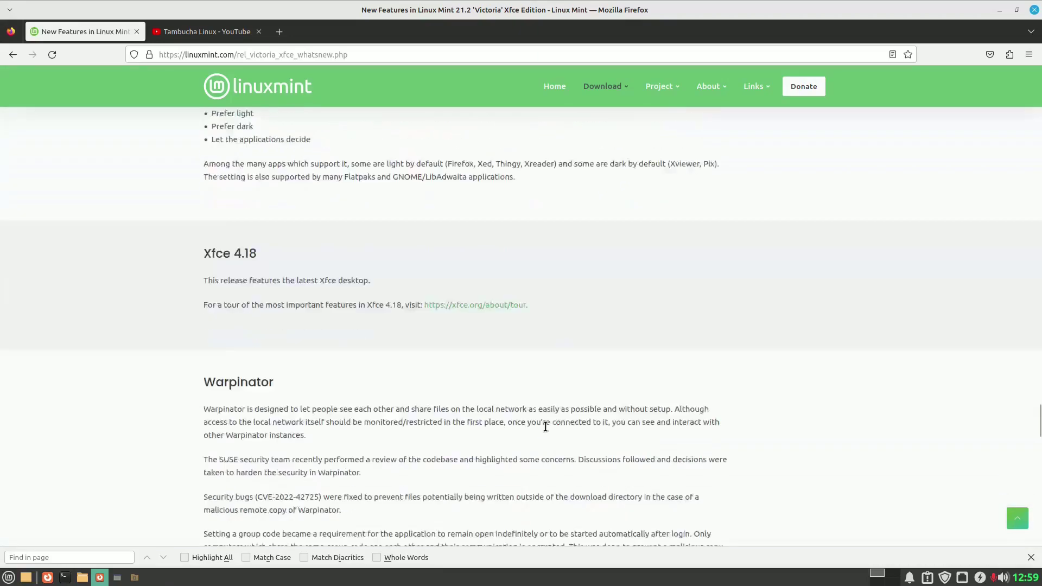
{"action": "scroll", "coordinate": [543, 426], "scroll_direction": "down", "scroll_amount": 5}
{"action": "scroll", "coordinate": [539, 426], "scroll_direction": "up", "scroll_amount": 9}
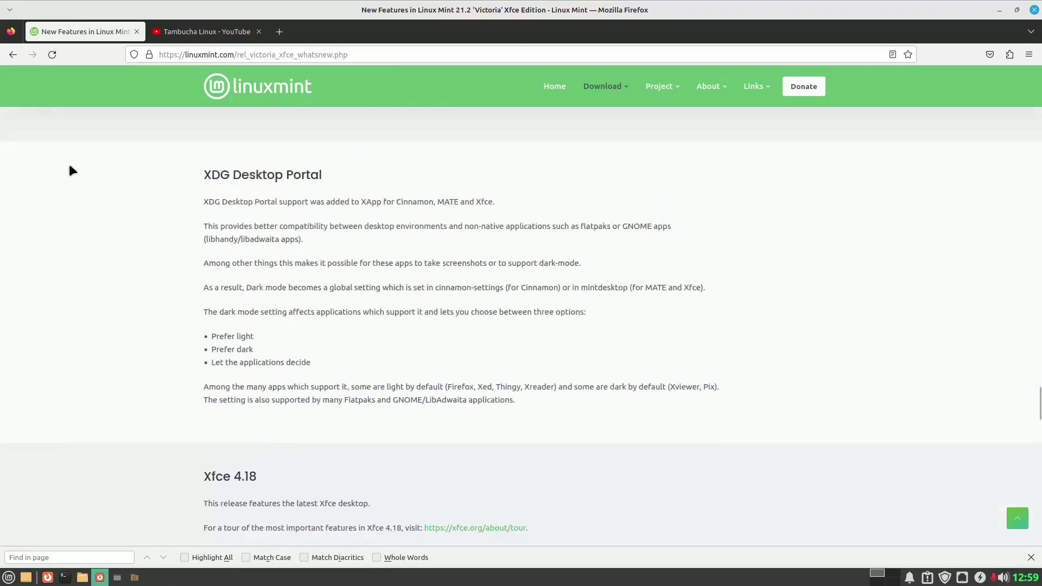
- Return to the Linux Mint download page, and switch to the Tambucha Linux YouTube channel to view its videos
{"action": "left_click", "coordinate": [12, 54]}
{"action": "scroll", "coordinate": [431, 286], "scroll_direction": "up", "scroll_amount": 7}
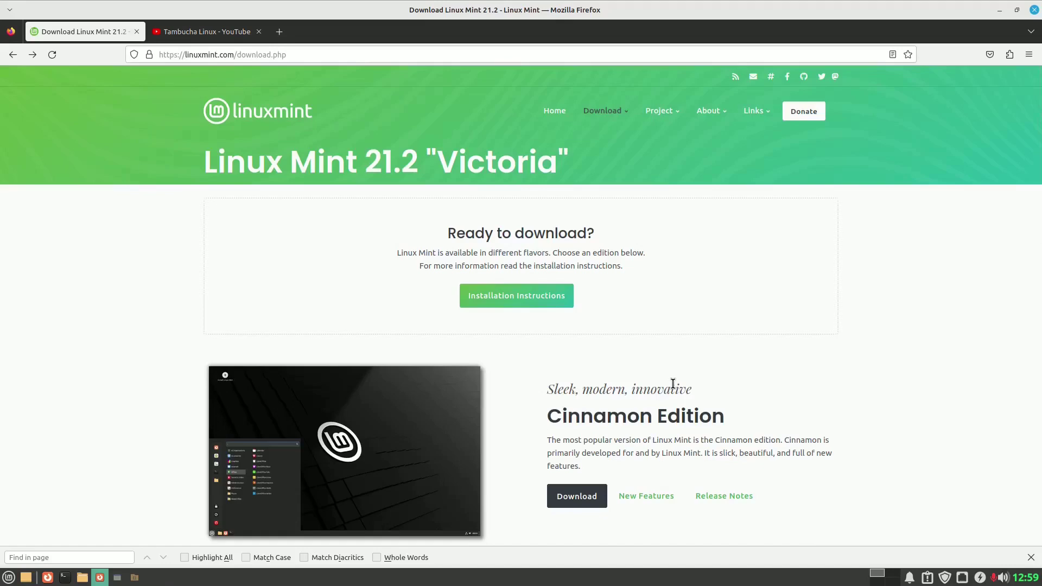
{"action": "left_click", "coordinate": [215, 32]}
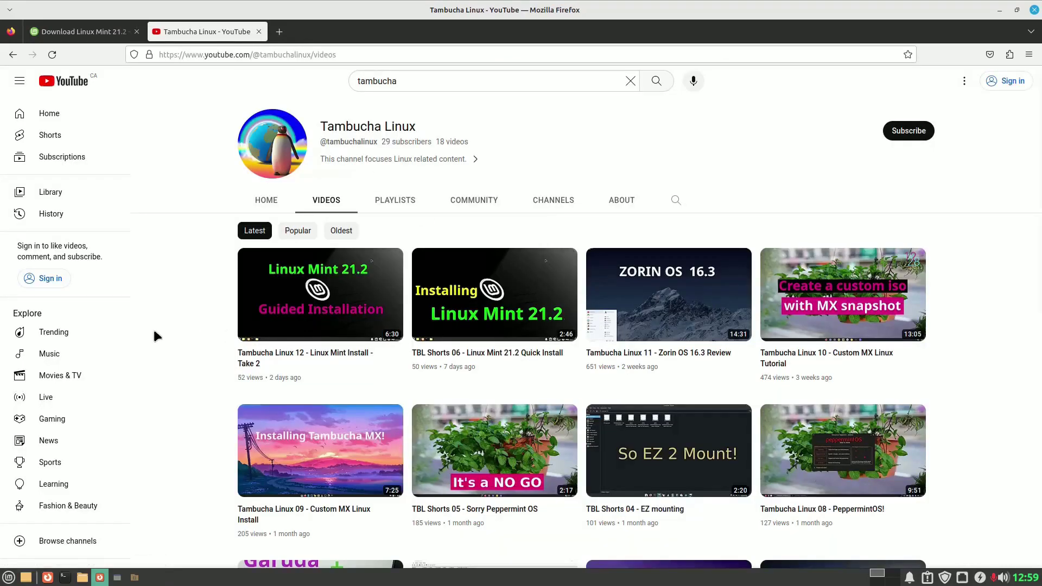
{"action": "mouse_move", "coordinate": [683, 316]}
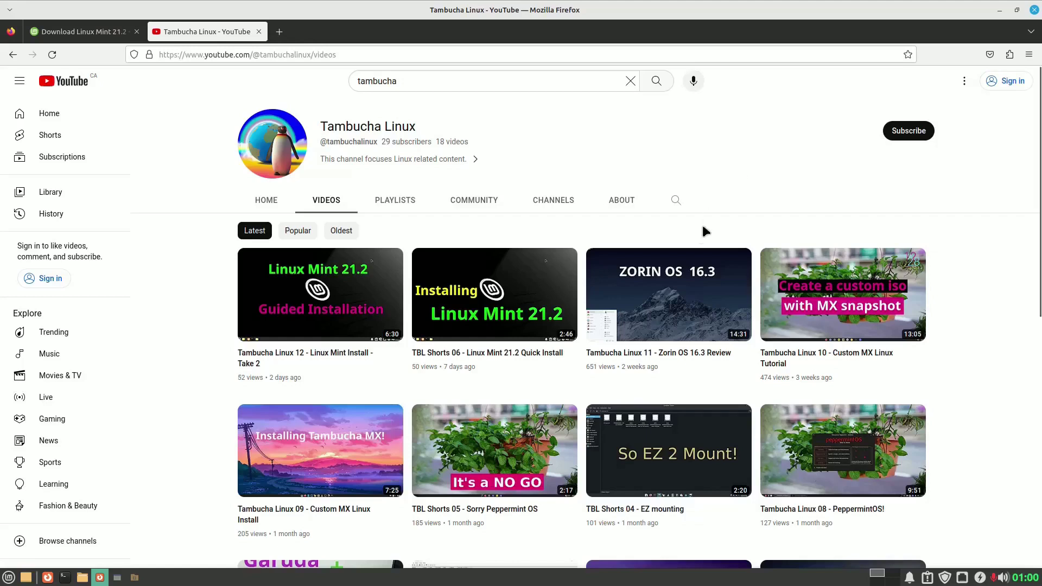
{"action": "mouse_move", "coordinate": [690, 277]}
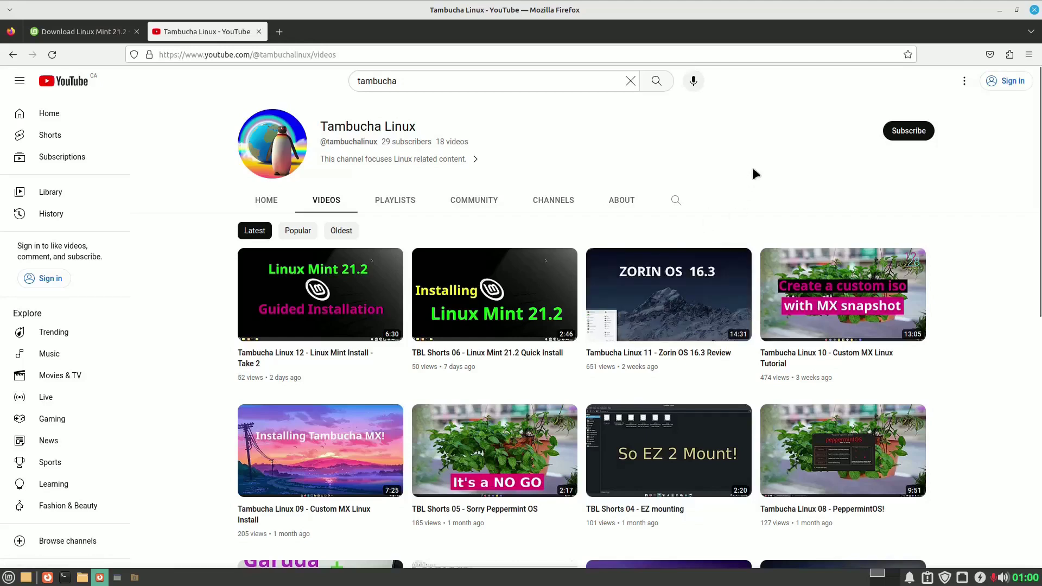